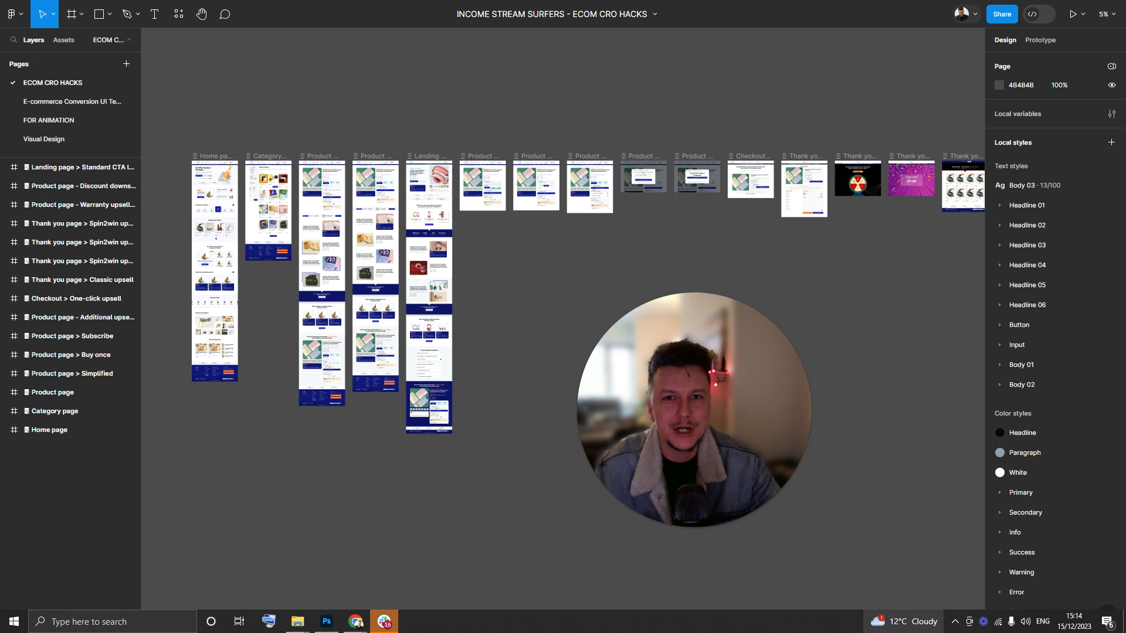
- Browse the e-commerce conversion template page in Figma
mouse_move(740, 493)
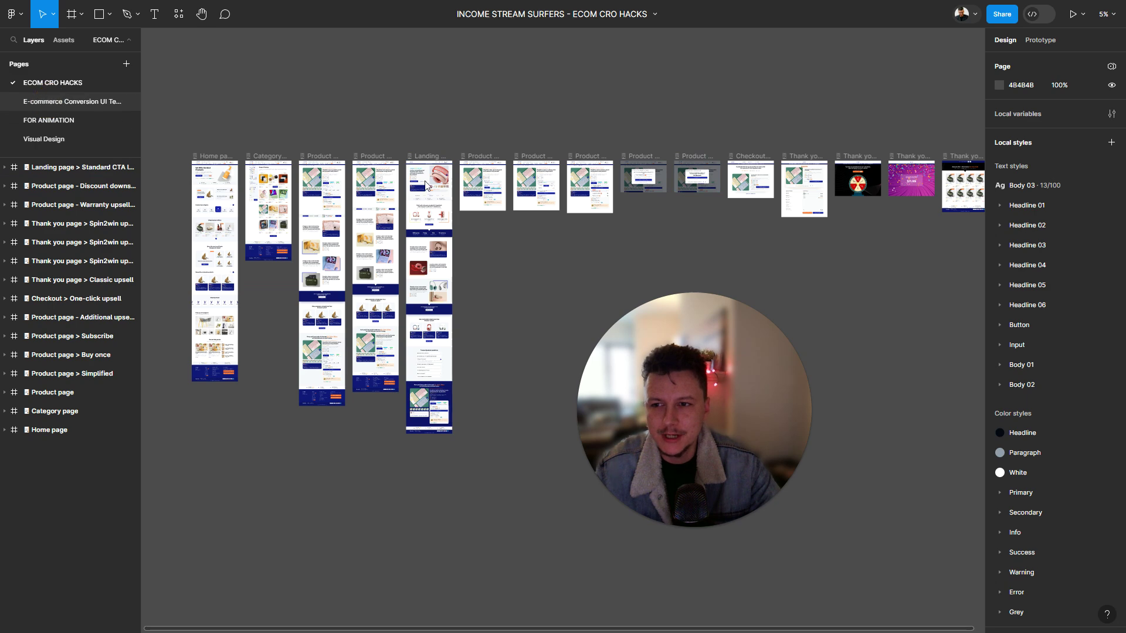
click(75, 102)
scroll(518, 209, up, 3)
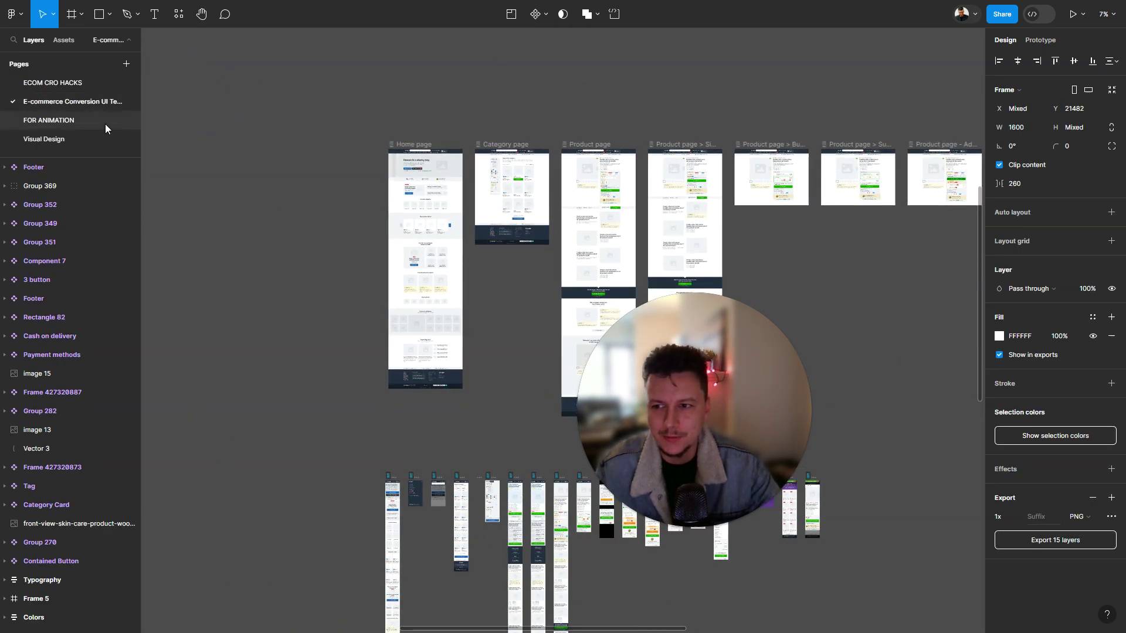
scroll(437, 165, up, 5)
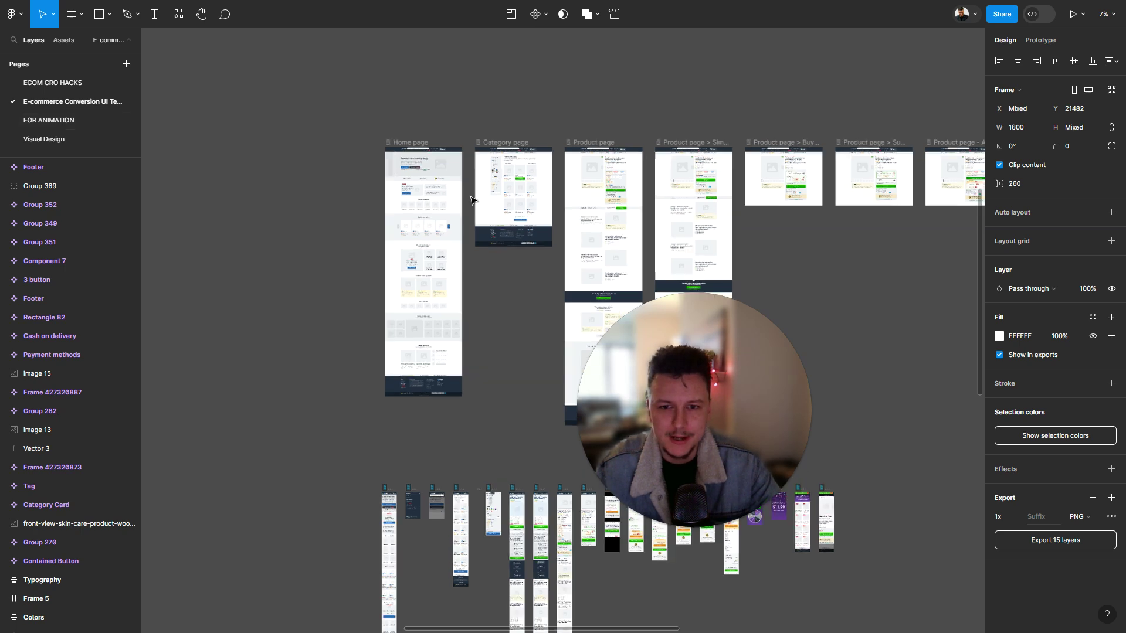
scroll(437, 164, up, 3)
scroll(430, 168, right, 3)
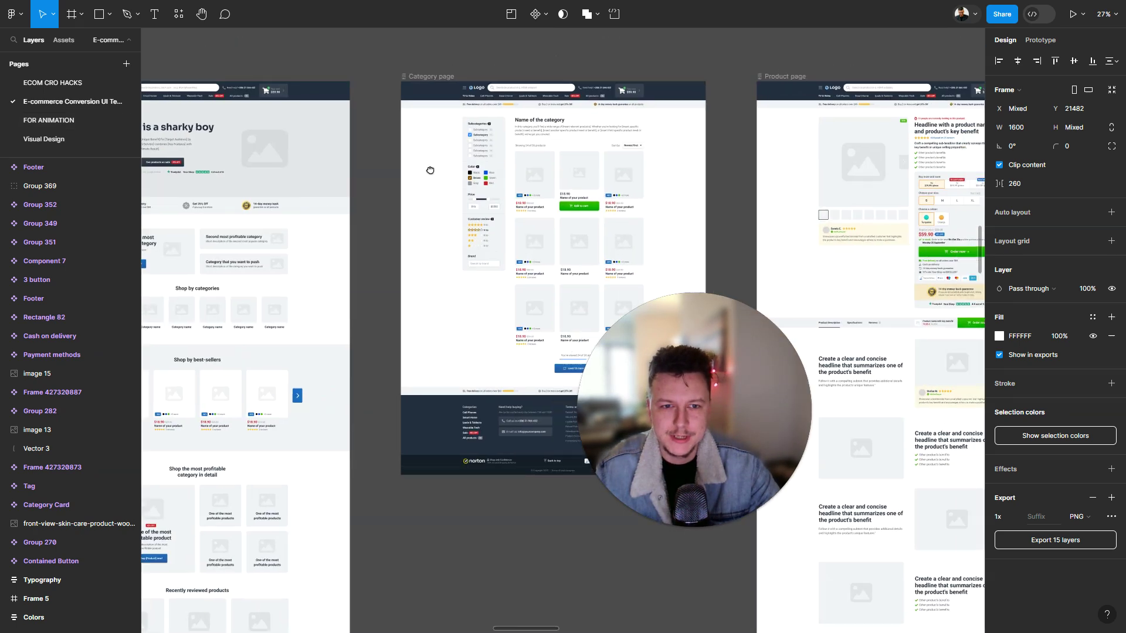
scroll(623, 143, left, 3)
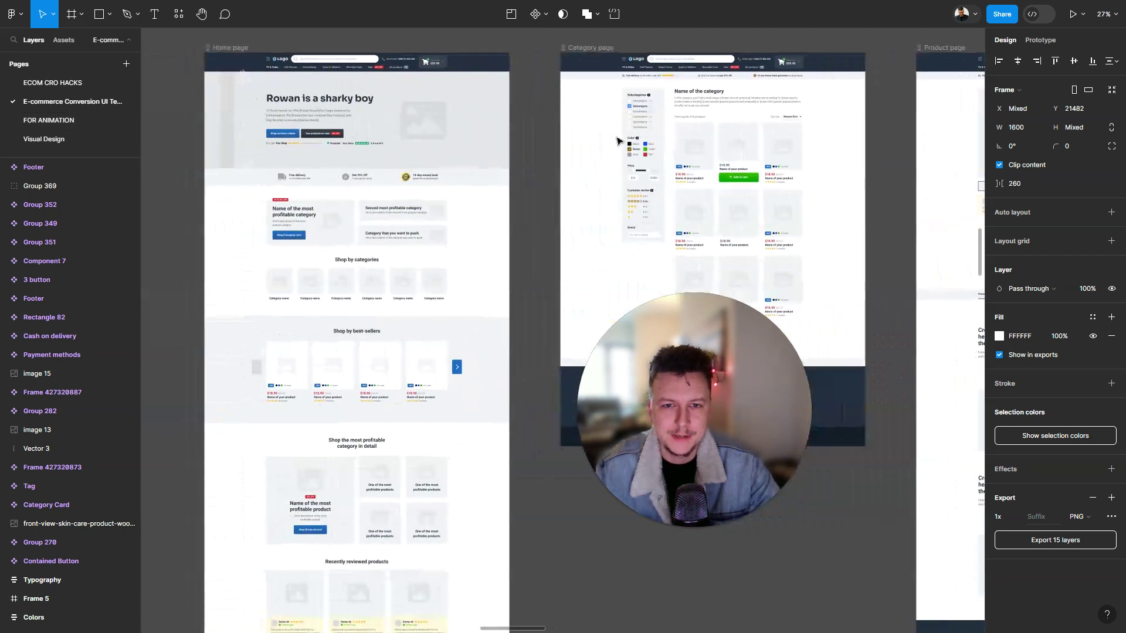
- Look through the FOR ANIMATION page
click(81, 126)
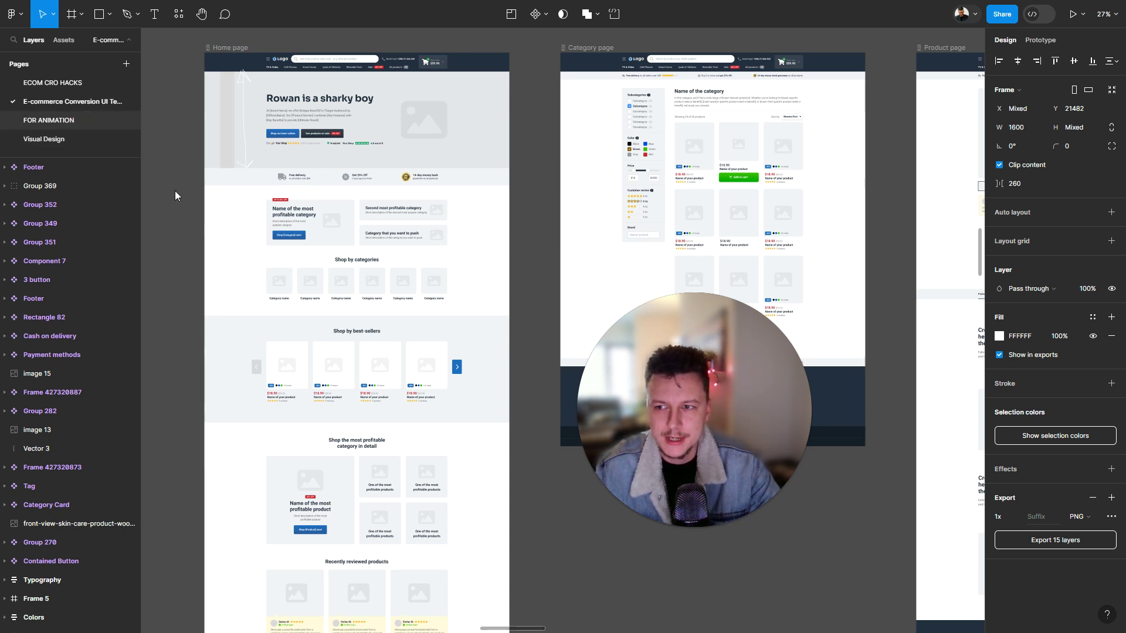
scroll(174, 208, up, 6)
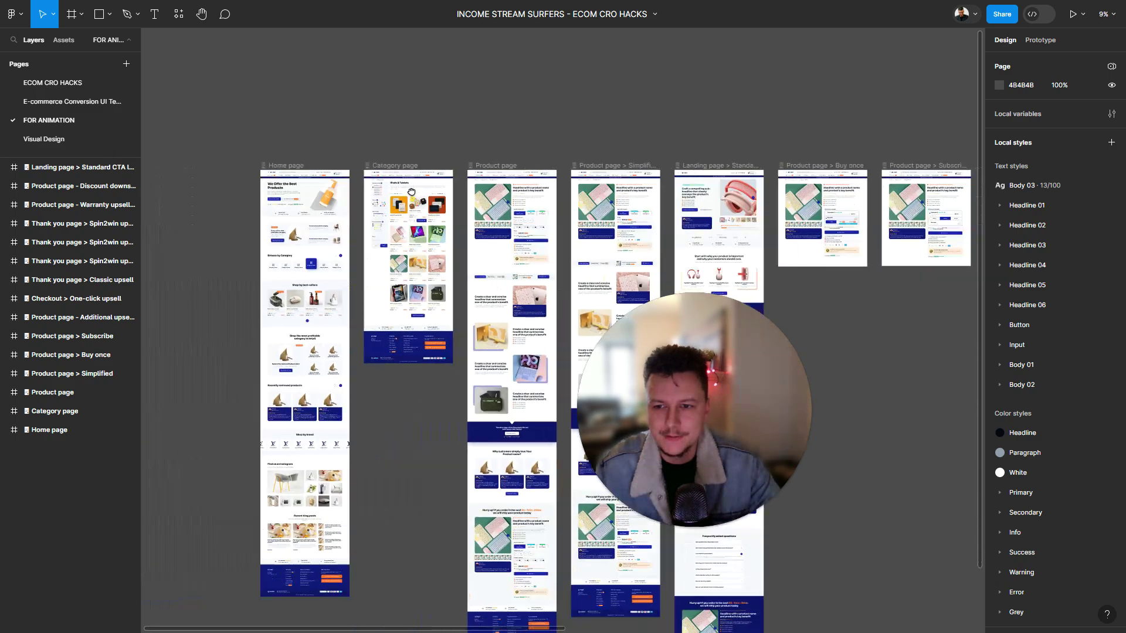
scroll(452, 186, up, 5)
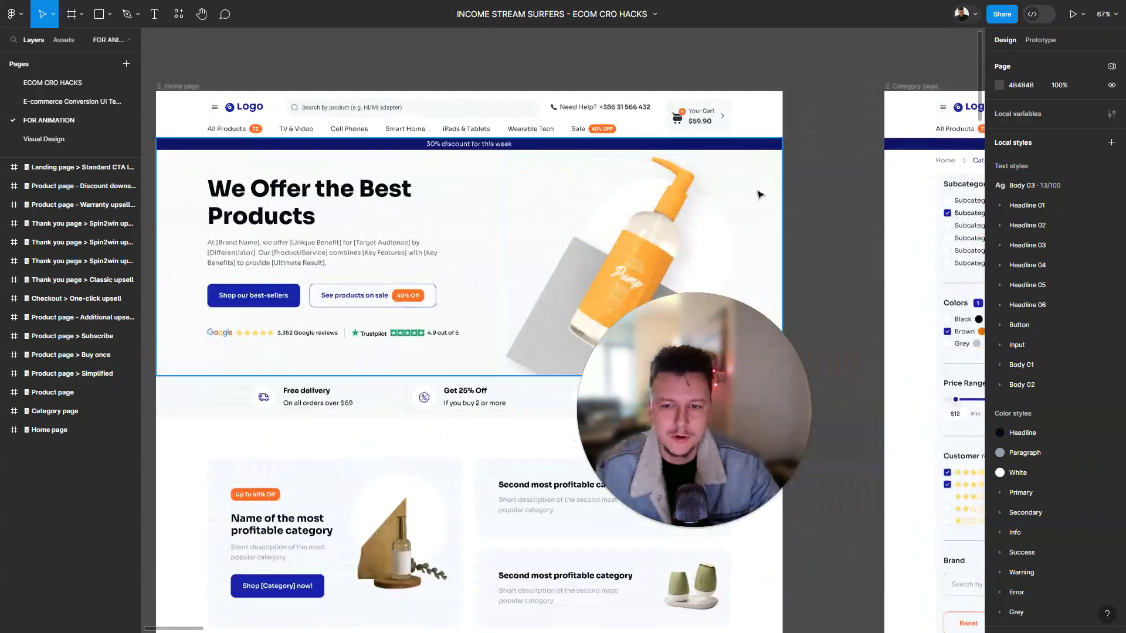
scroll(437, 259, down, 5)
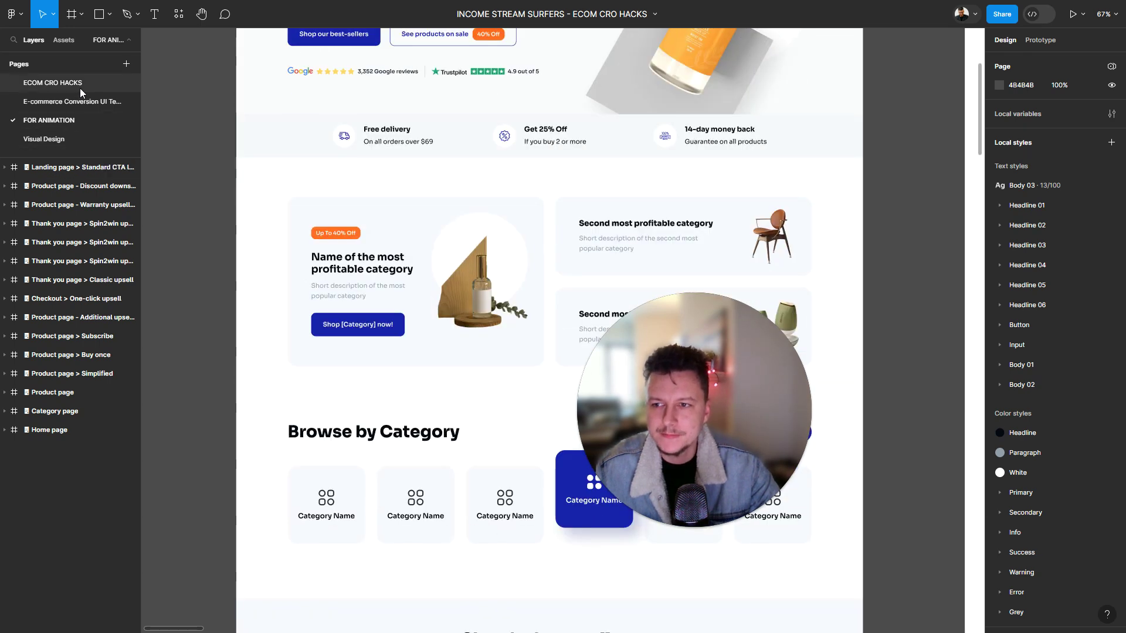
- Go back to the ECOM CRO HACKS page and scroll through it
click(81, 83)
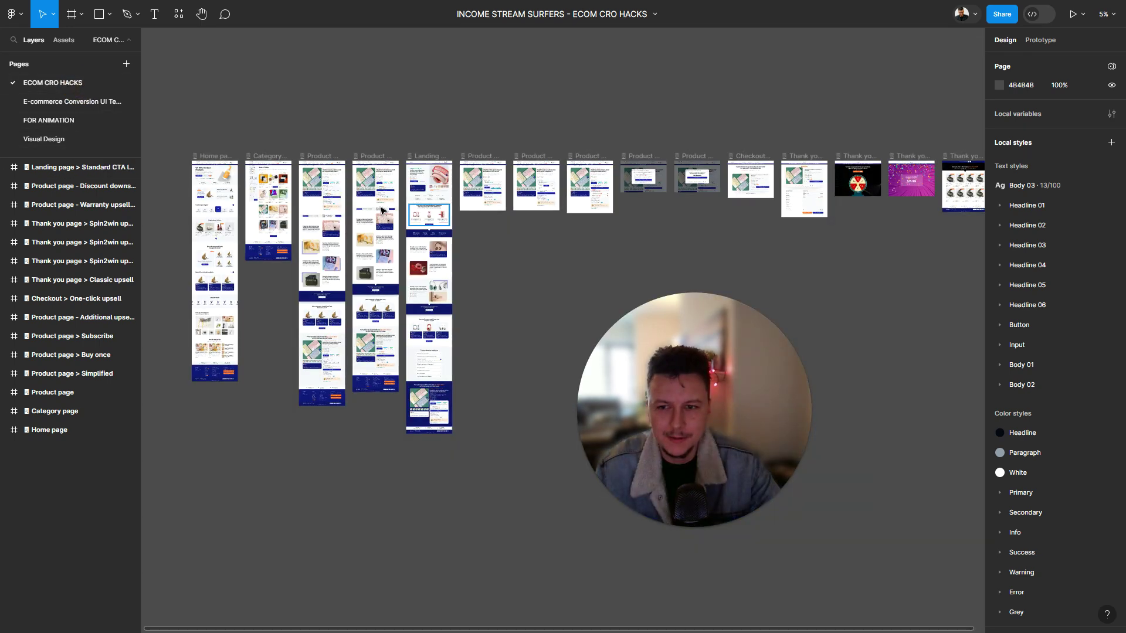
scroll(196, 192, up, 4)
scroll(196, 193, up, 4)
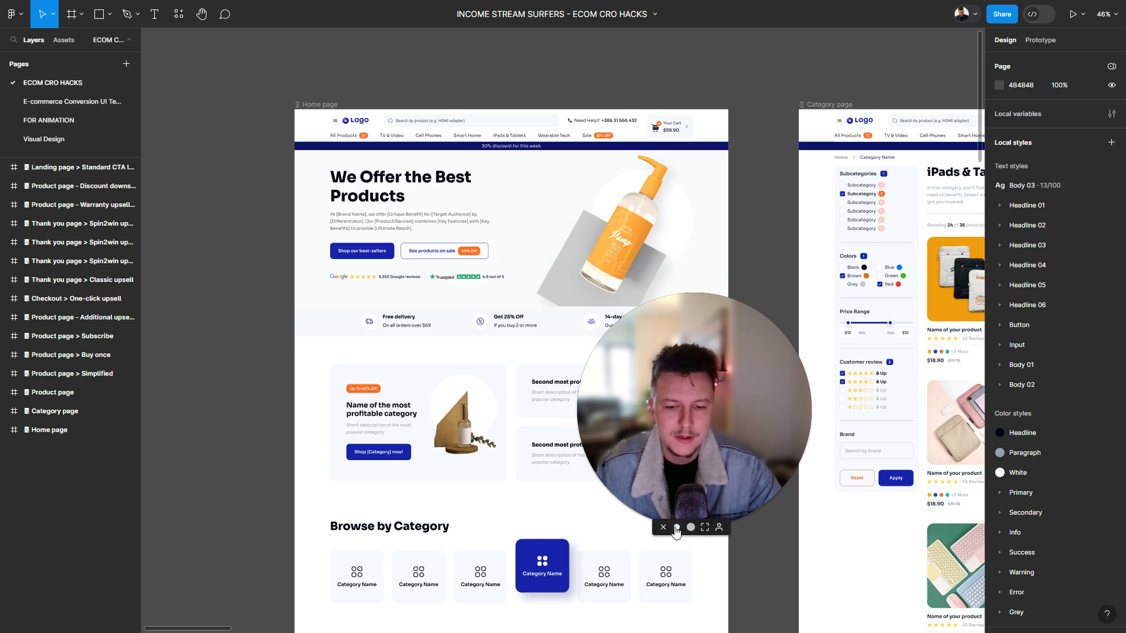
click(676, 529)
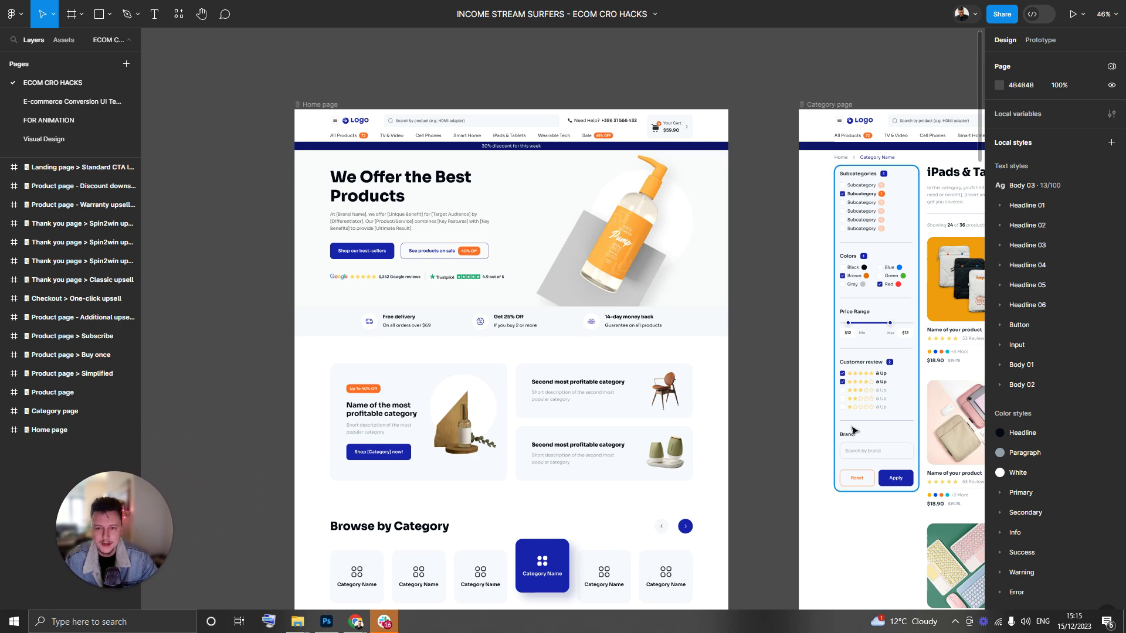
scroll(762, 144, down, 5)
scroll(645, 149, up, 3)
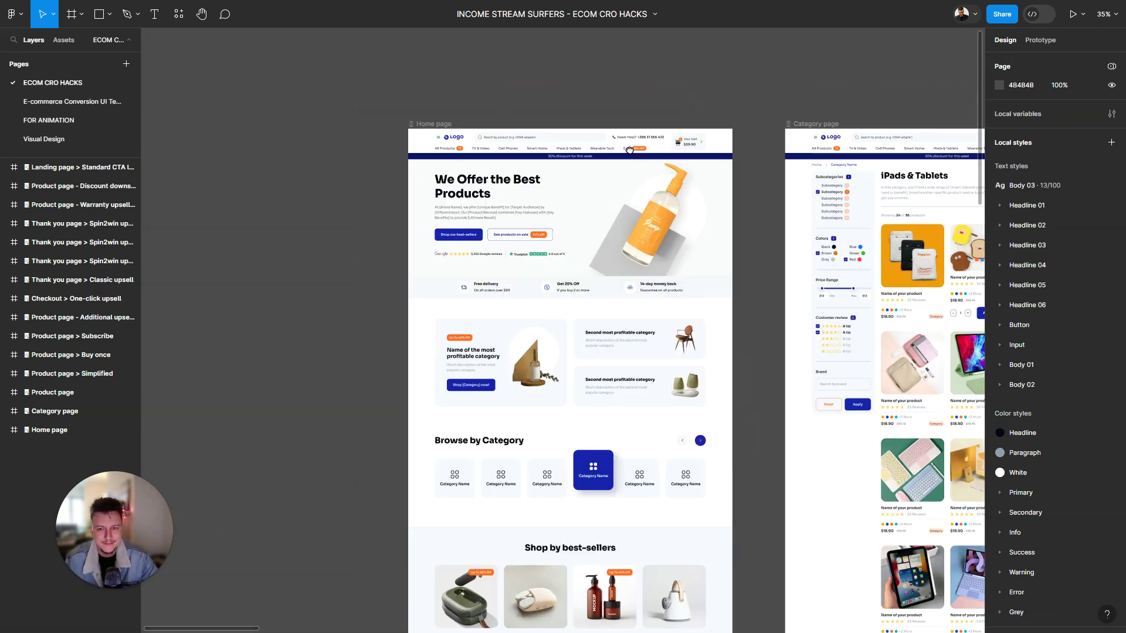
scroll(628, 150, up, 3)
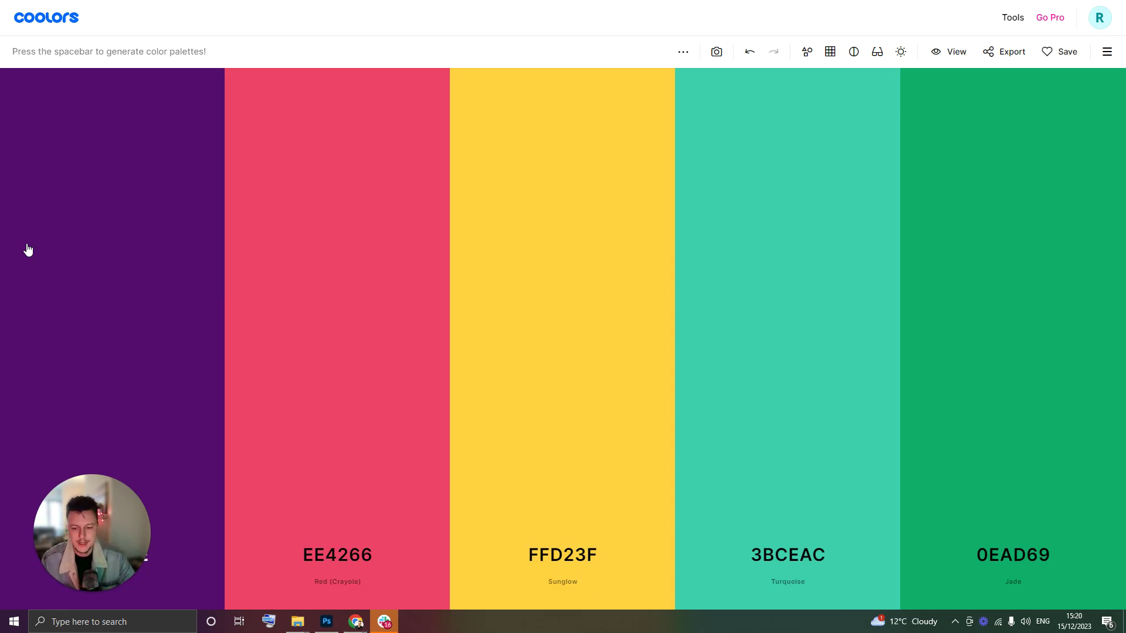
- Review the Coolors palette 540D6E, EE4266, FFD23F, 3BCEAC, 0EAD69 and exit browser fullscreen
mouse_move(699, 245)
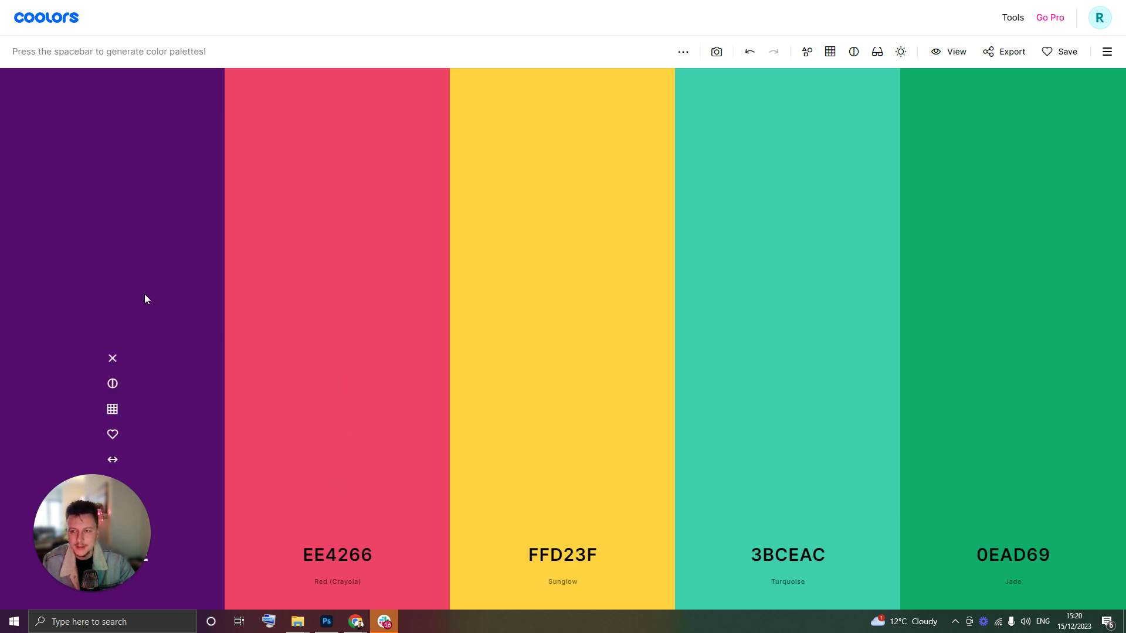
mouse_move(982, 314)
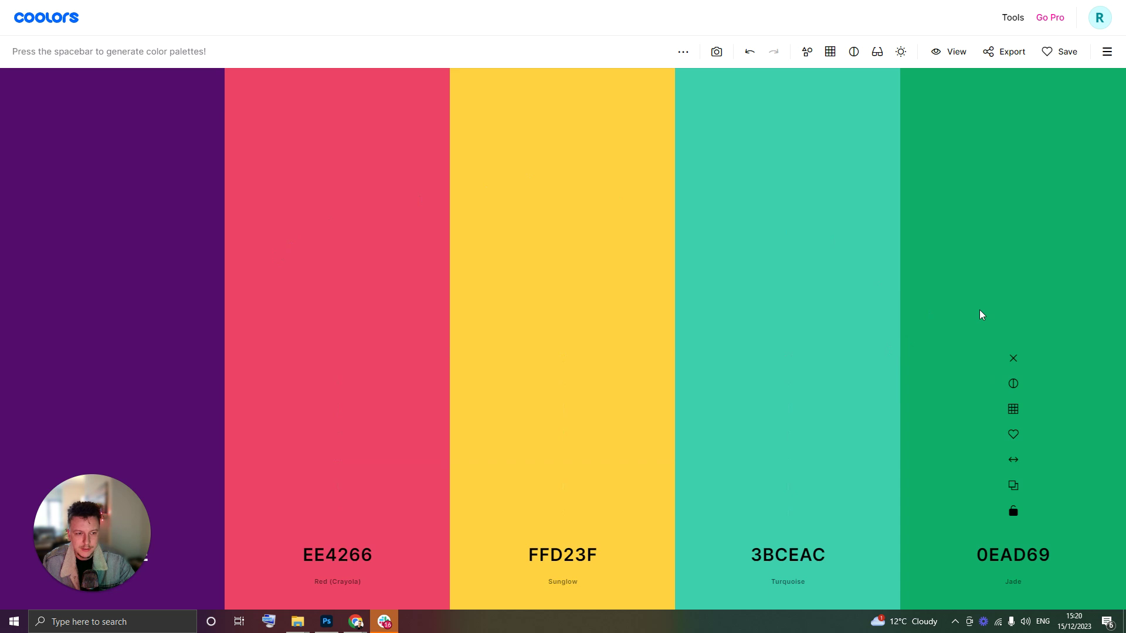
mouse_move(360, 300)
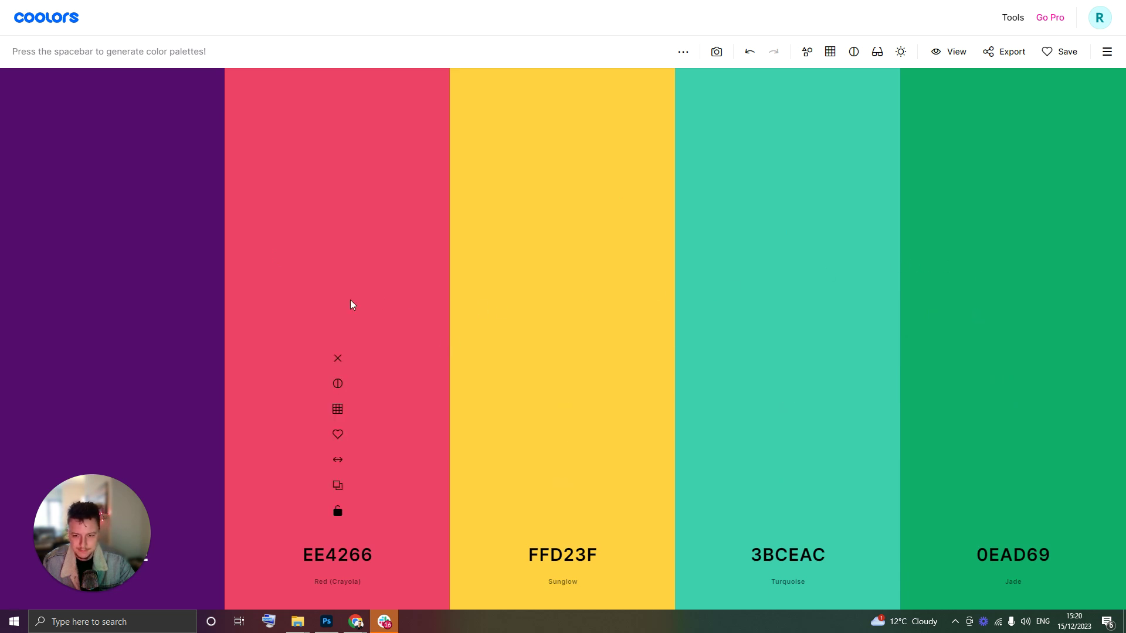
mouse_move(172, 275)
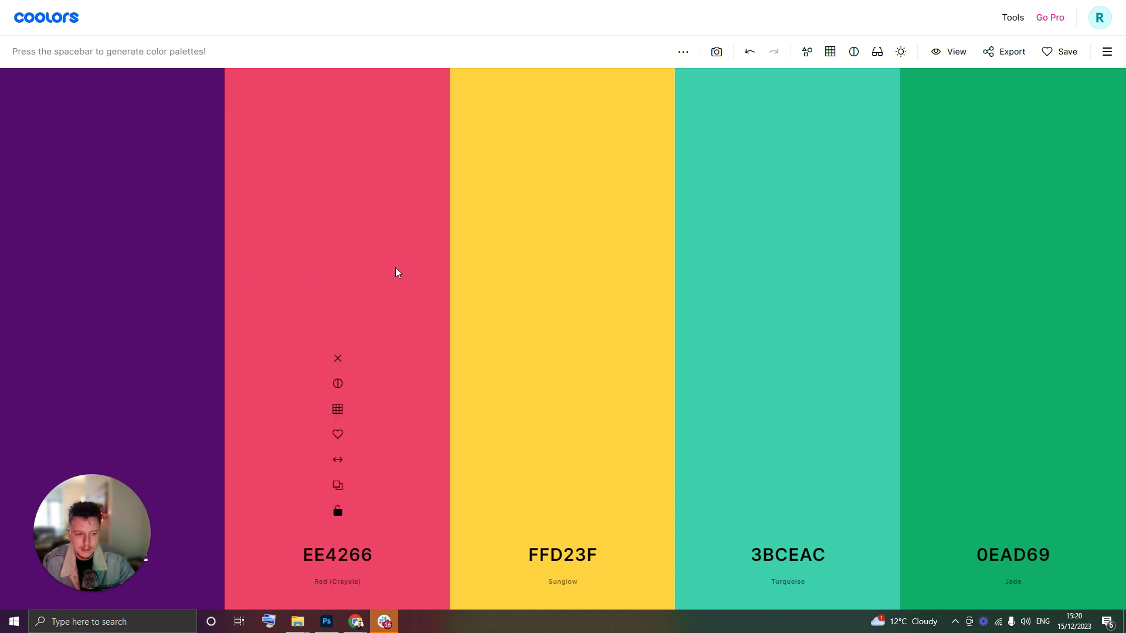
mouse_move(927, 314)
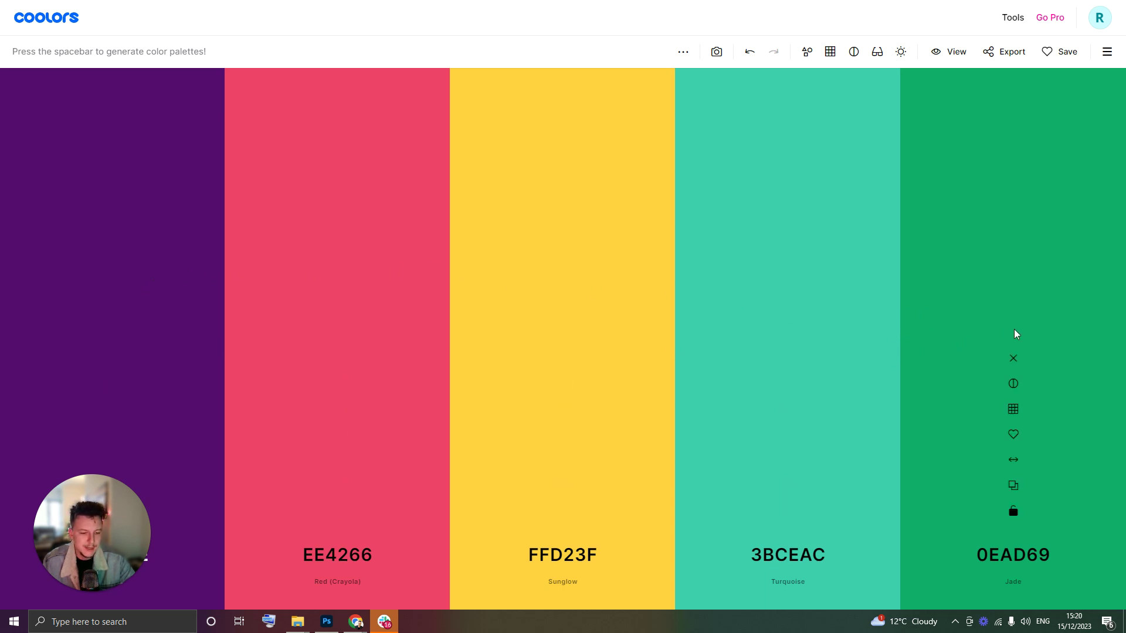
mouse_move(649, 351)
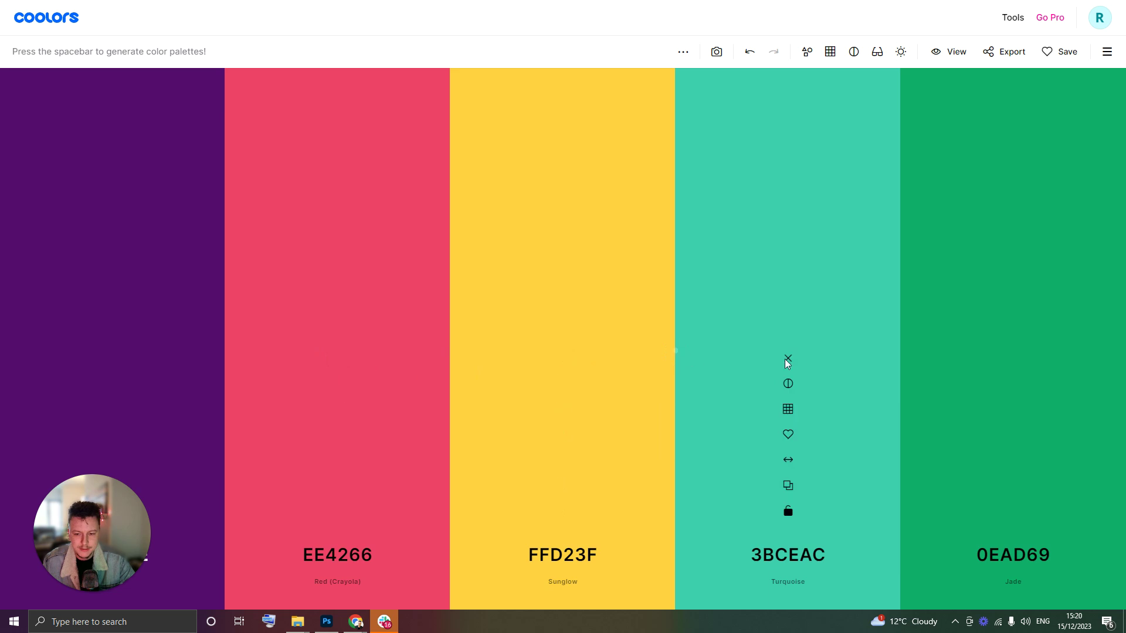
mouse_move(405, 353)
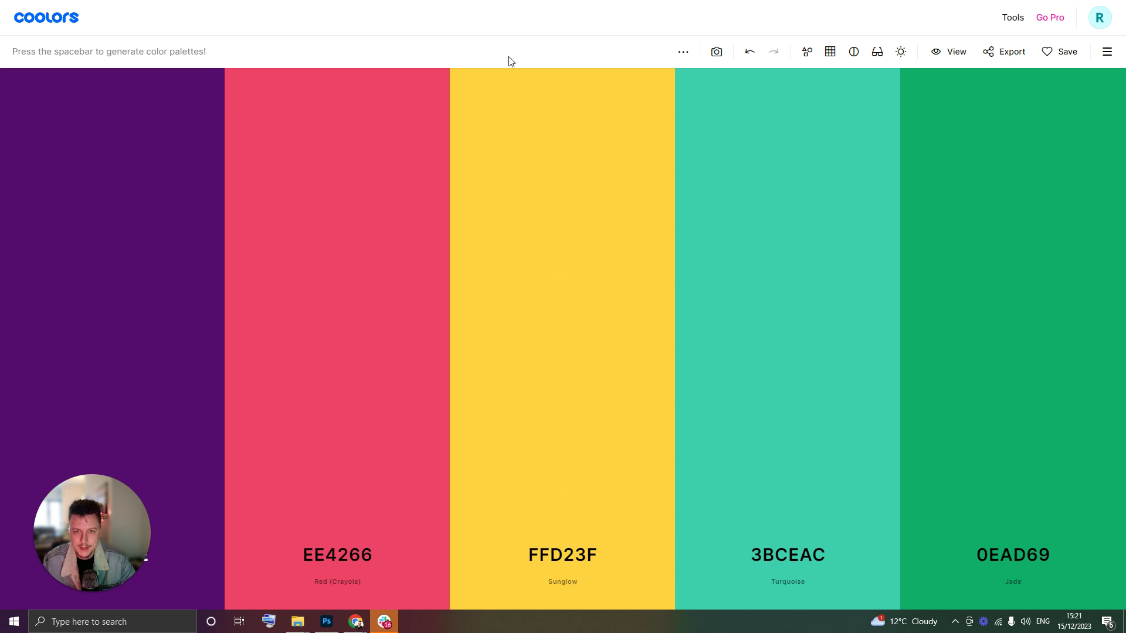
key(F11)
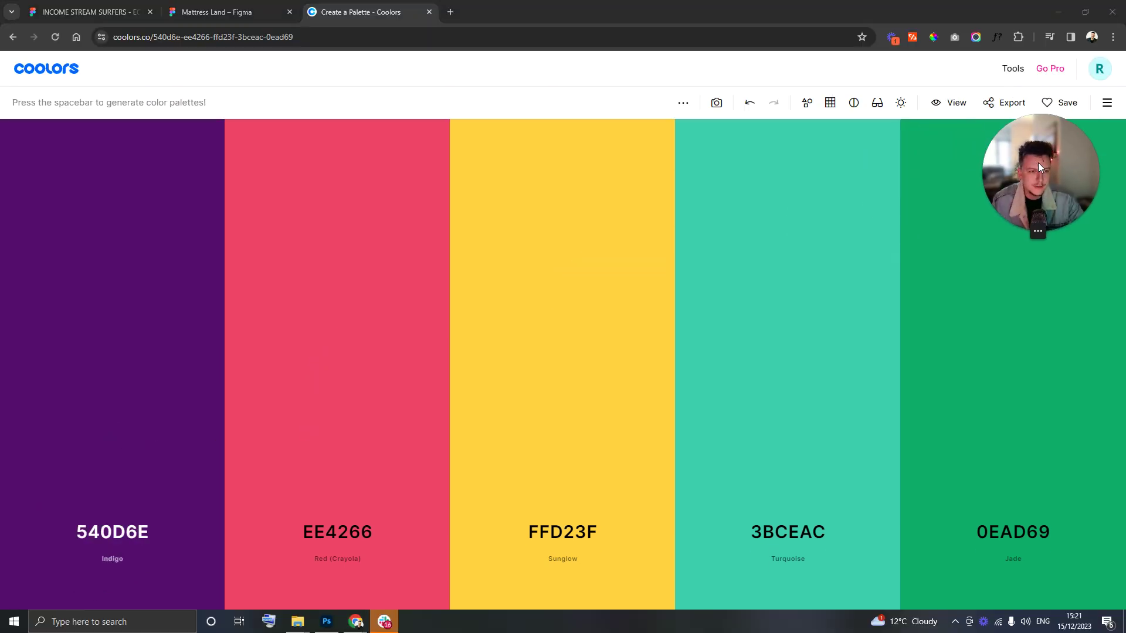
- Apply indigo 540D6E to the Primary/Darker style, turning the 30% discount bar purple
click(122, 535)
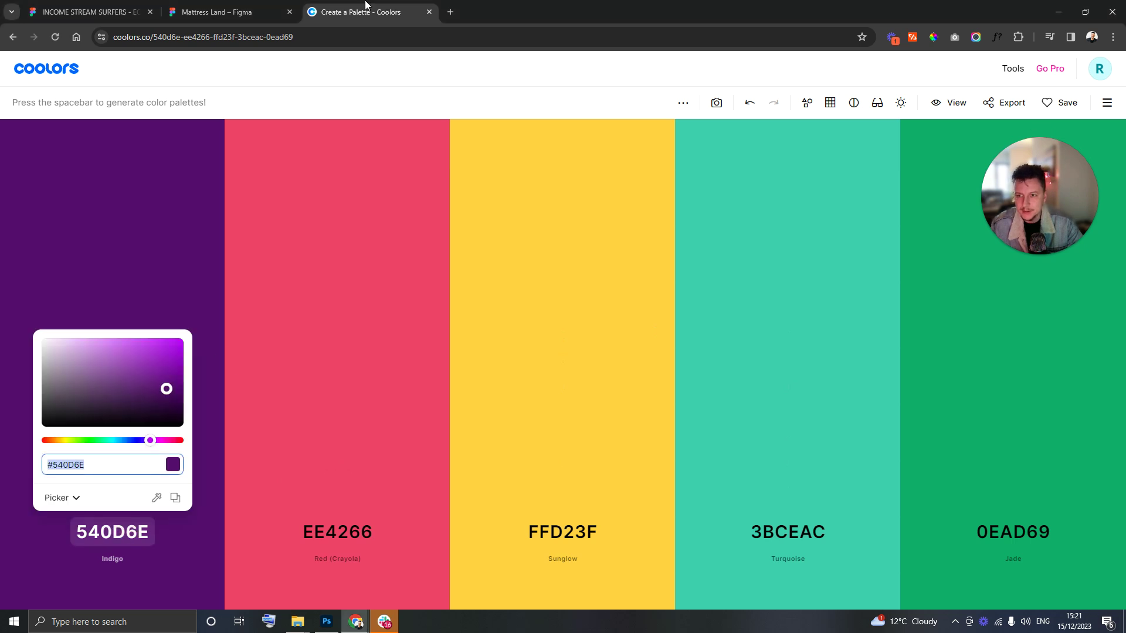
click(115, 11)
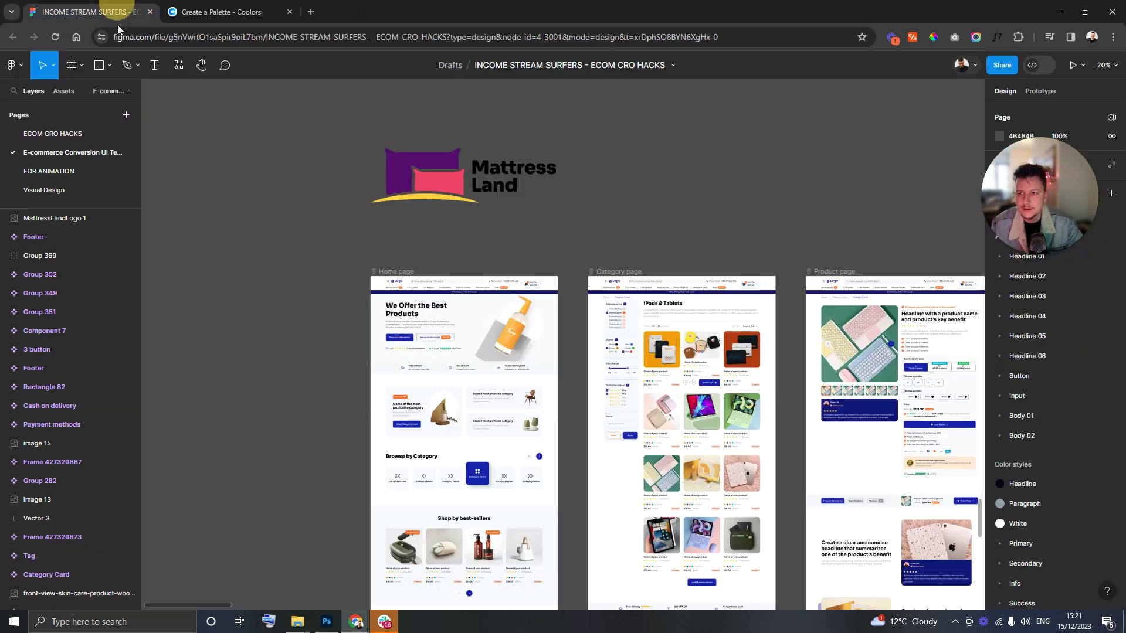
scroll(425, 285, up, 5)
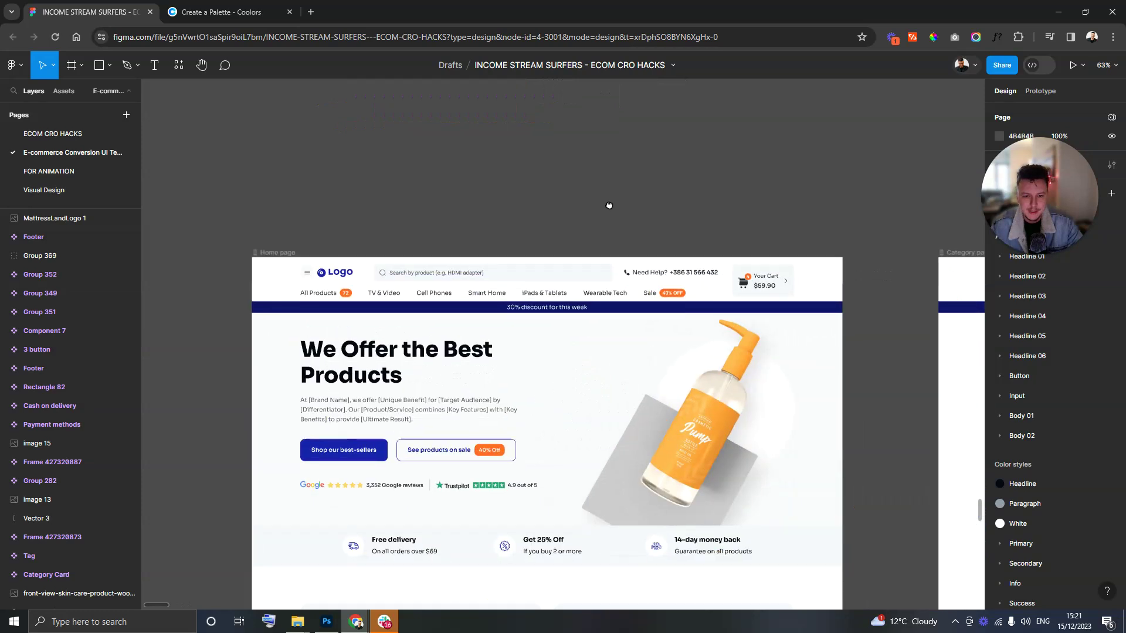
drag(609, 205, 570, 149)
click(442, 254)
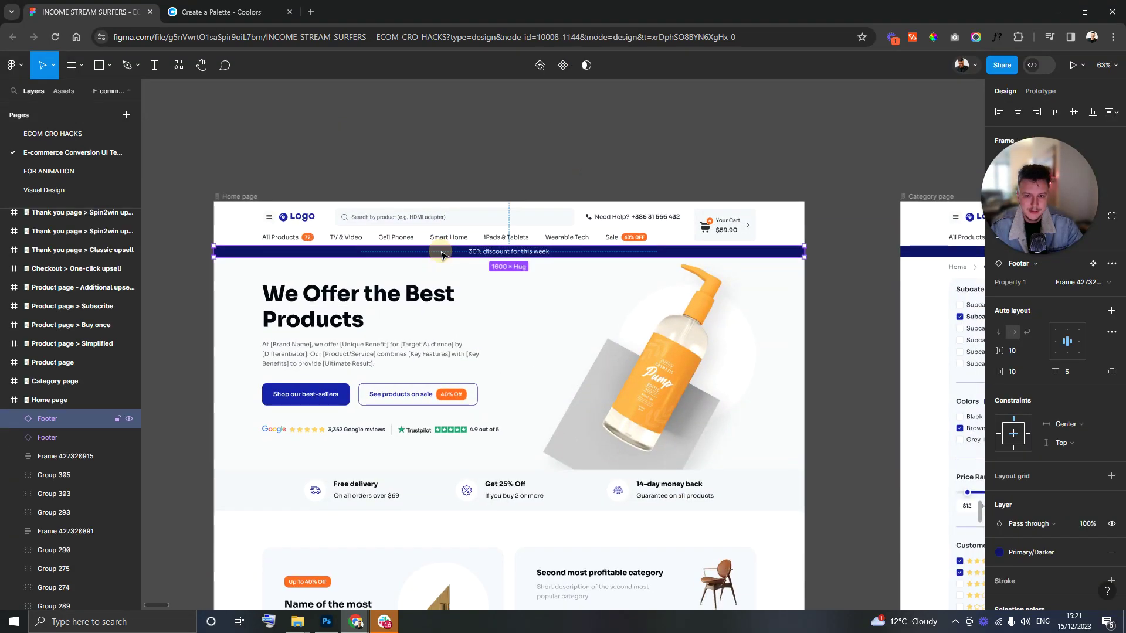
click(999, 552)
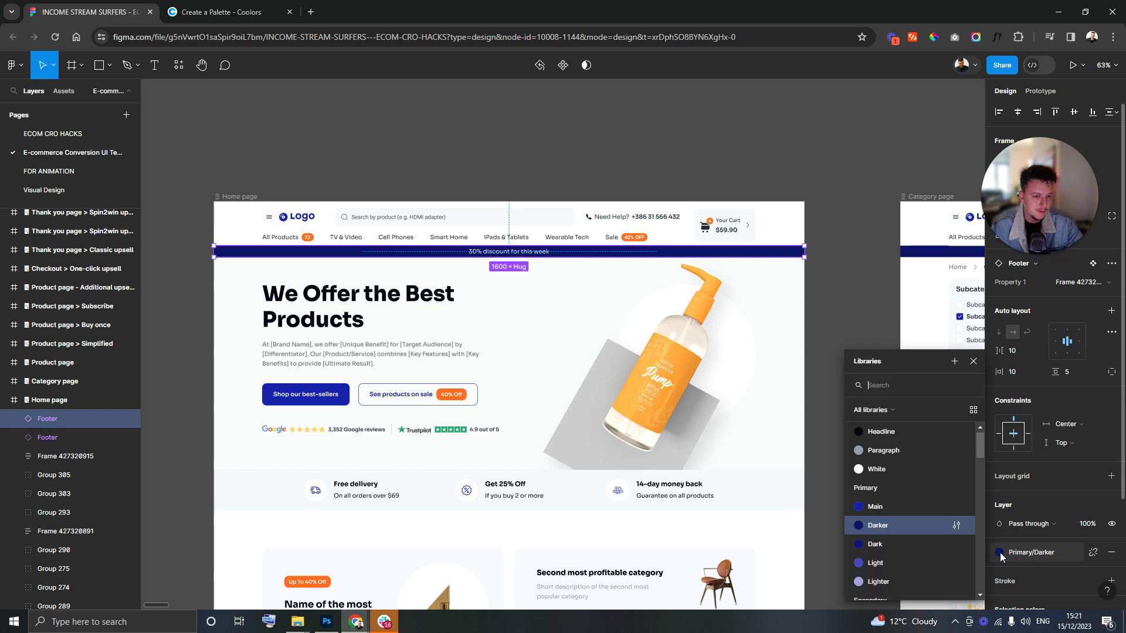
click(956, 527)
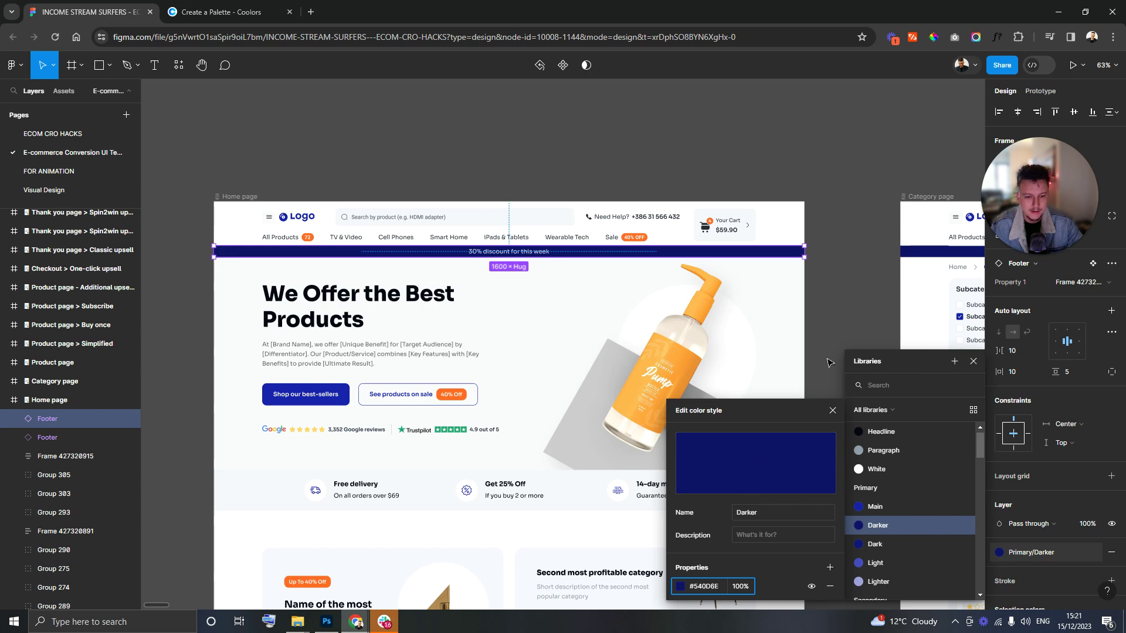
click(846, 344)
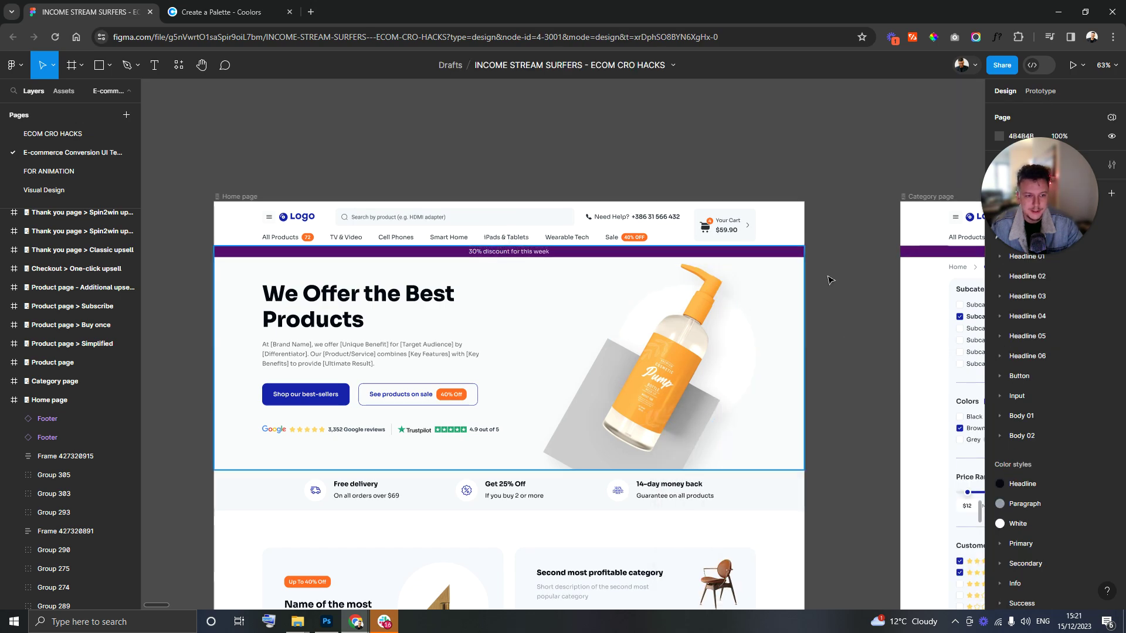
- Pan across to the category page, then go back to the Coolors palette
drag(846, 344, 317, 253)
scroll(317, 253, right, 5)
scroll(774, 261, left, 10)
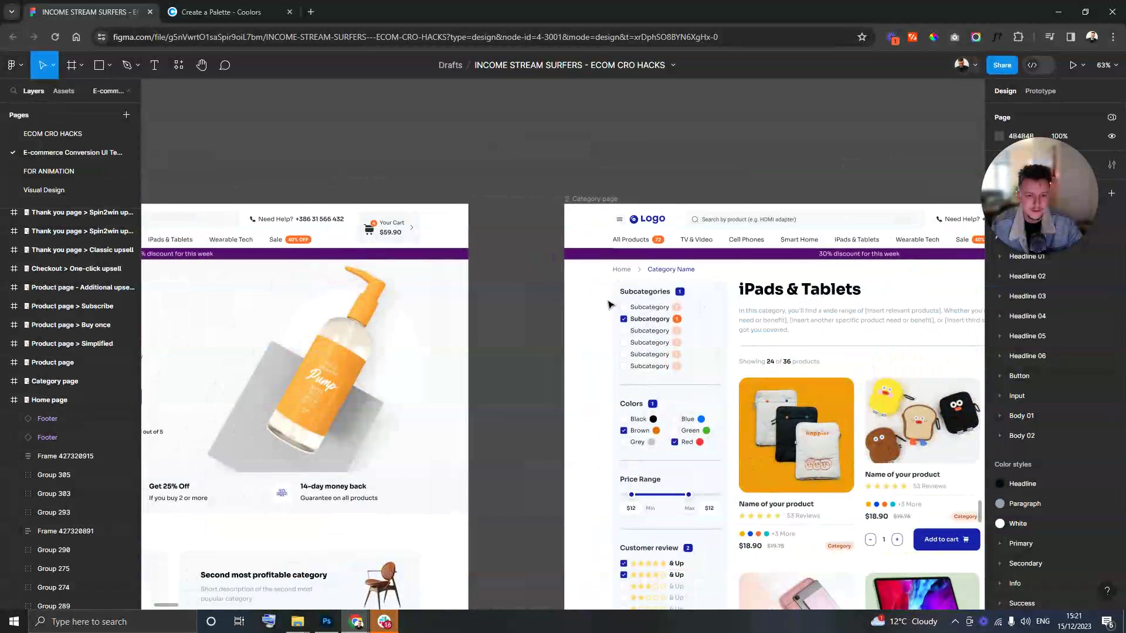
scroll(774, 261, left, 2)
scroll(774, 261, up, 1)
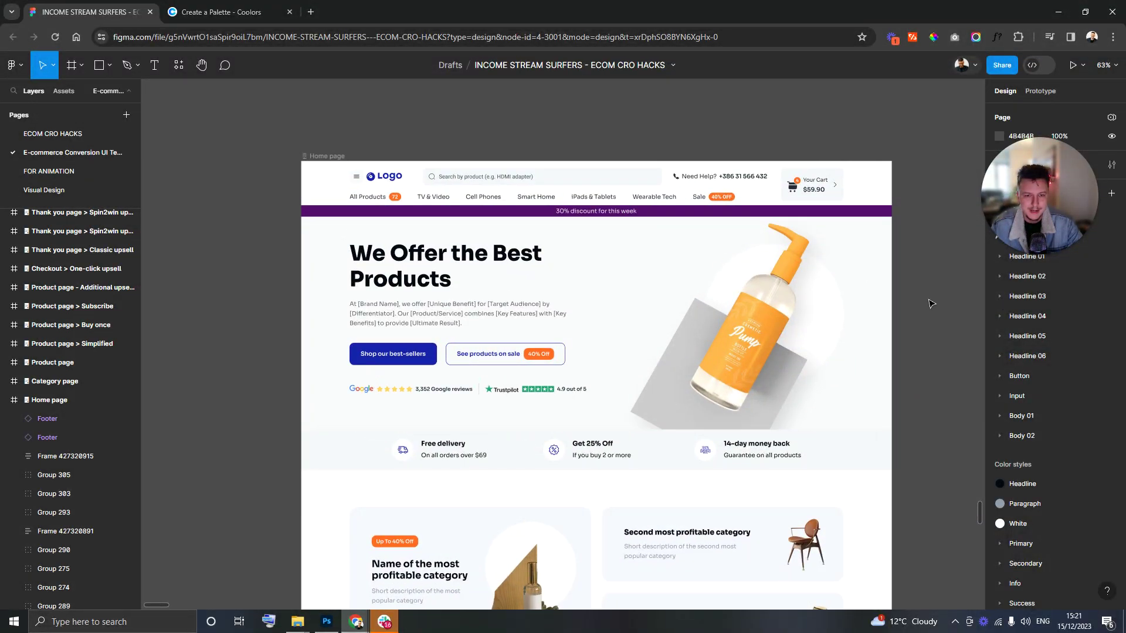
click(257, 14)
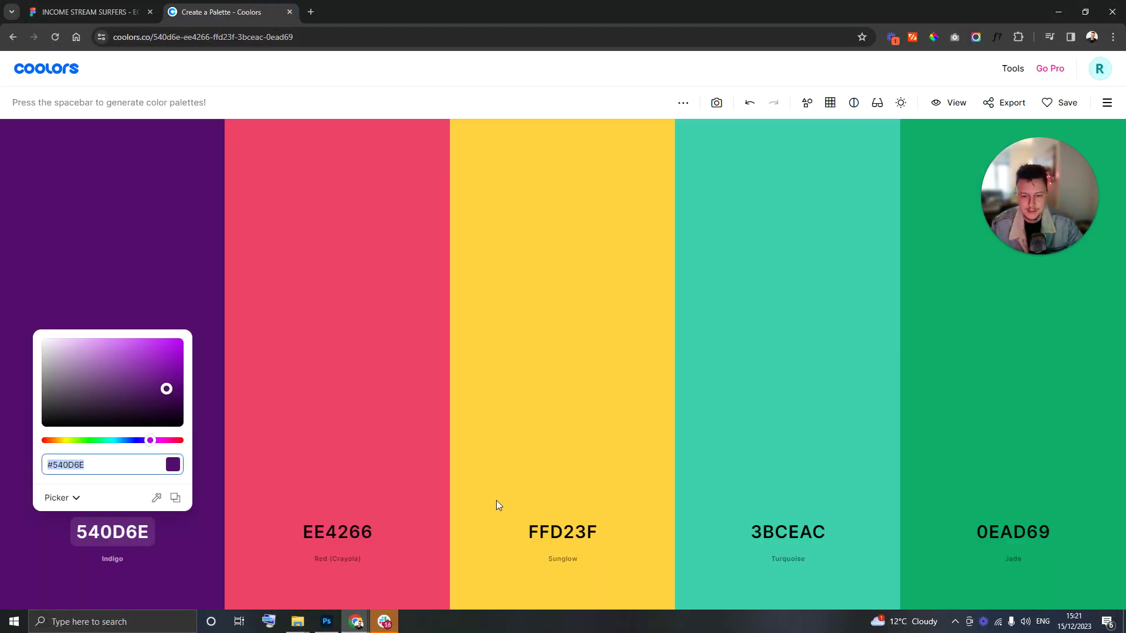
- Paste yellow FFD23F into the Primary/Main style via the hero buttons' selection colors
click(555, 530)
key(ctrl+c)
click(88, 12)
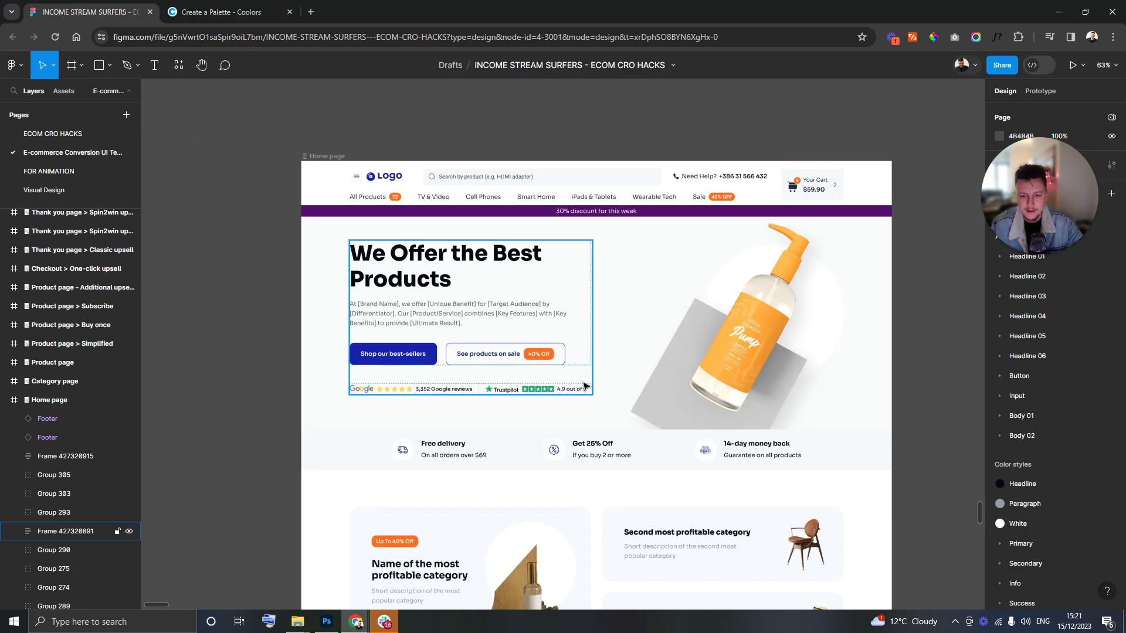
click(585, 386)
double_click(390, 358)
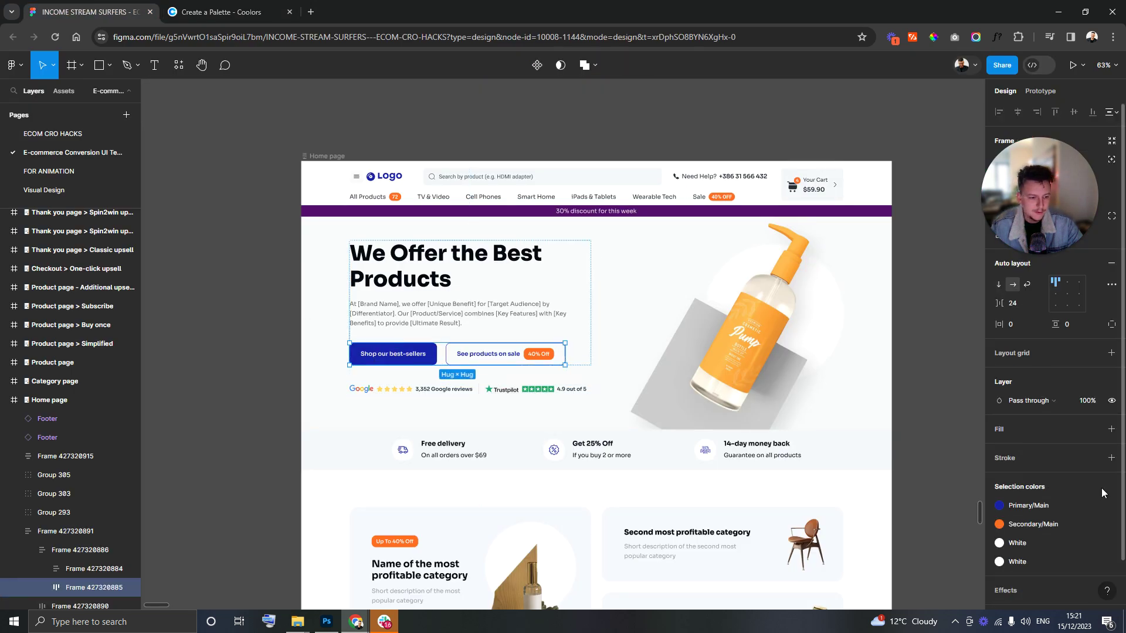
click(1000, 505)
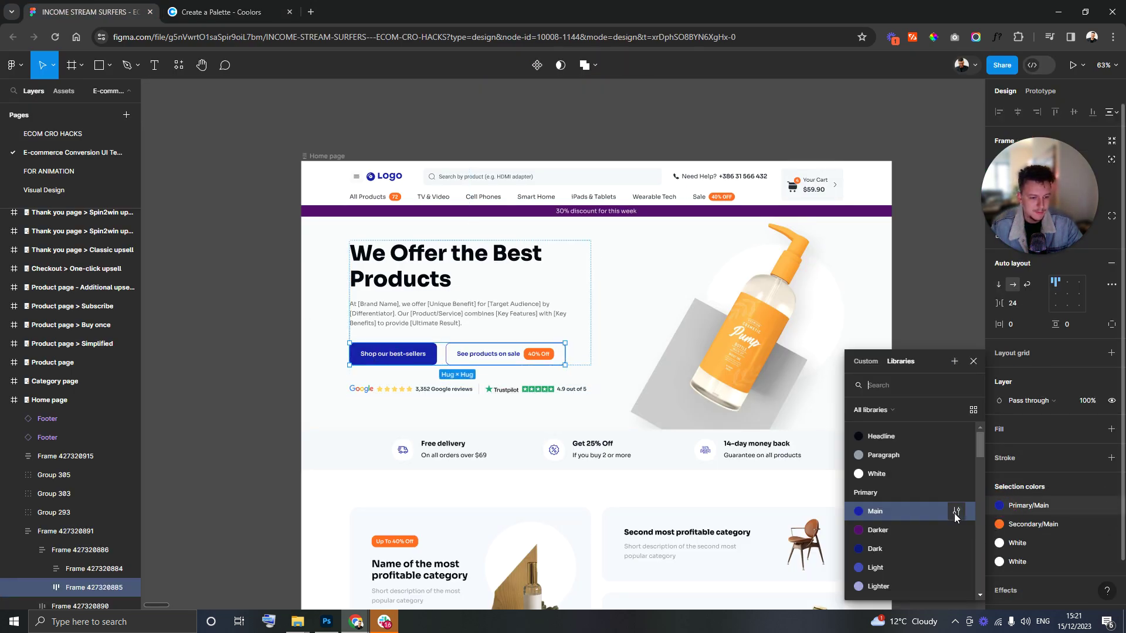
click(955, 511)
click(713, 586)
key(ctrl+v)
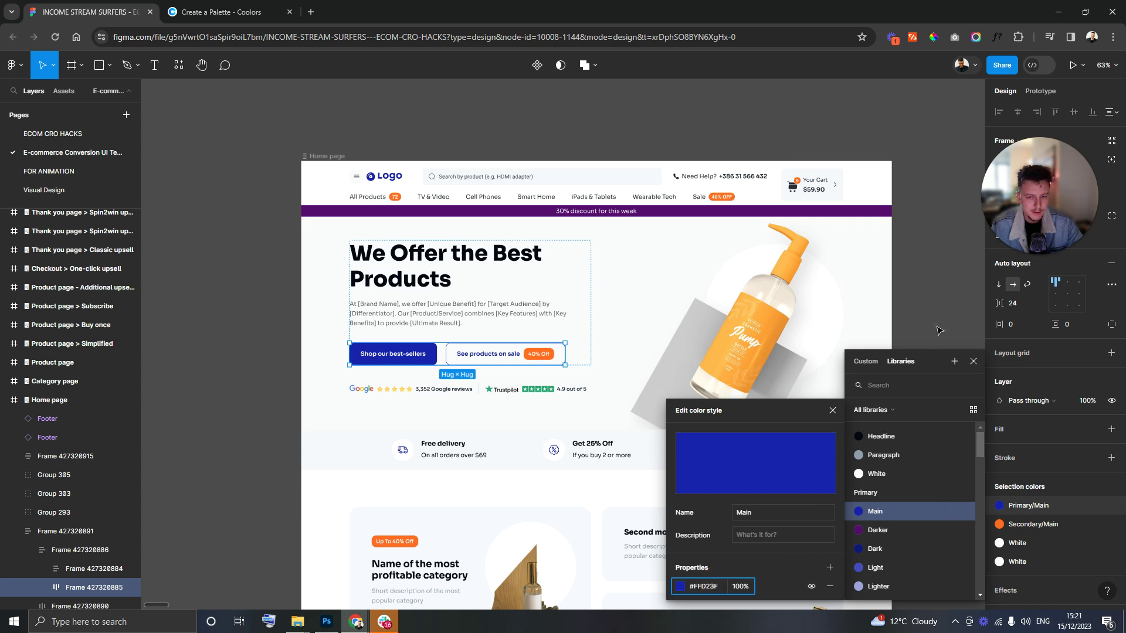
click(937, 330)
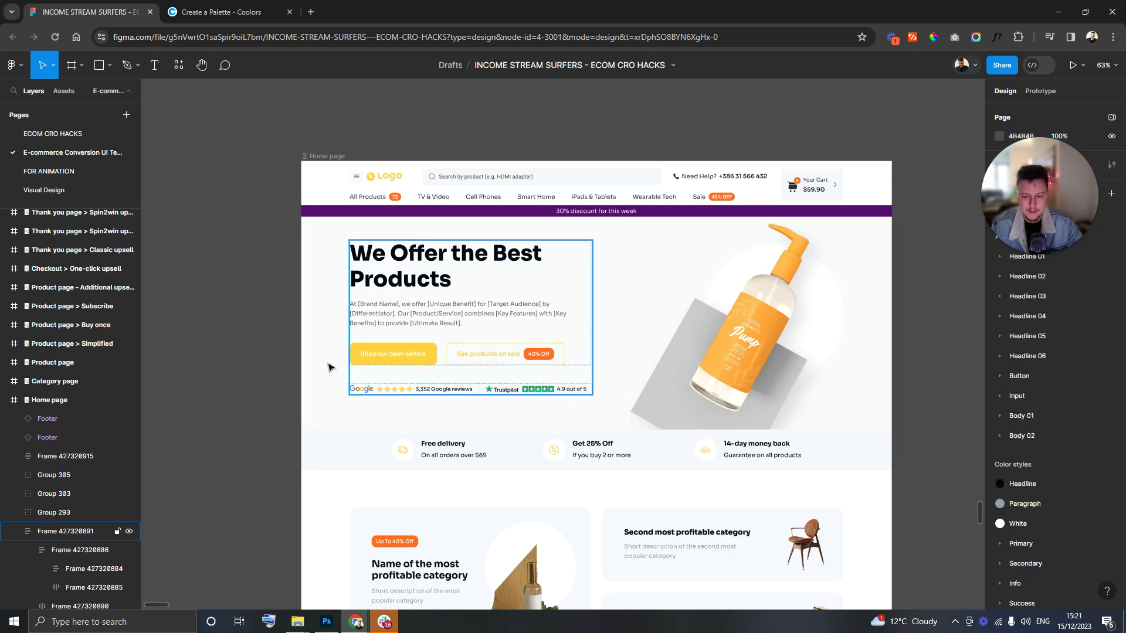
- Reselect the frame holding both hero buttons
scroll(442, 347, up, 5)
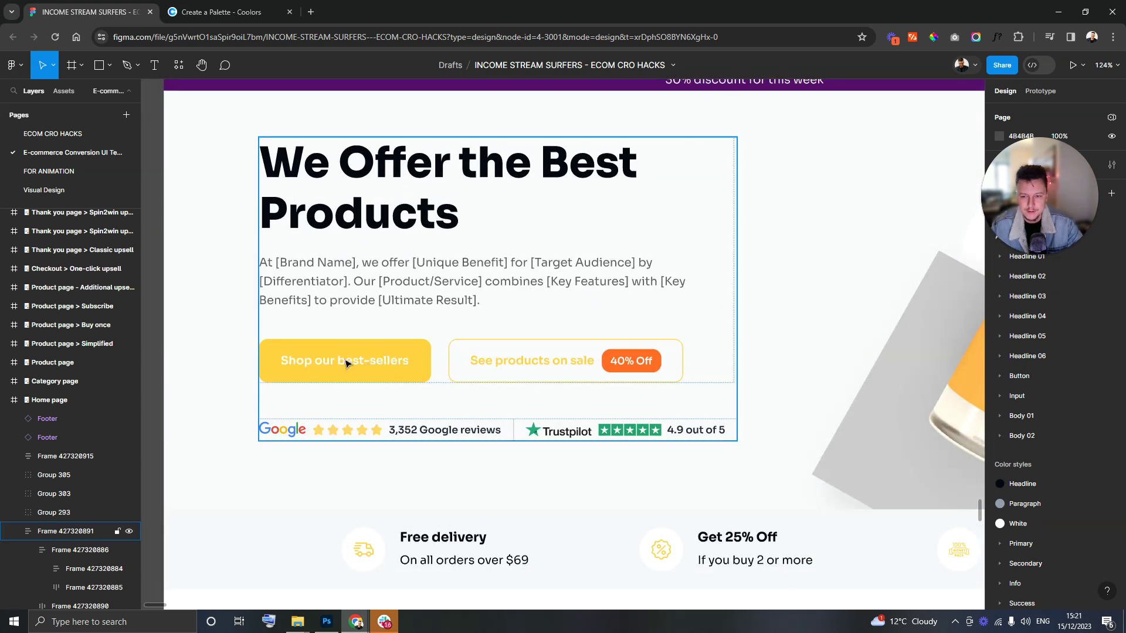
click(214, 12)
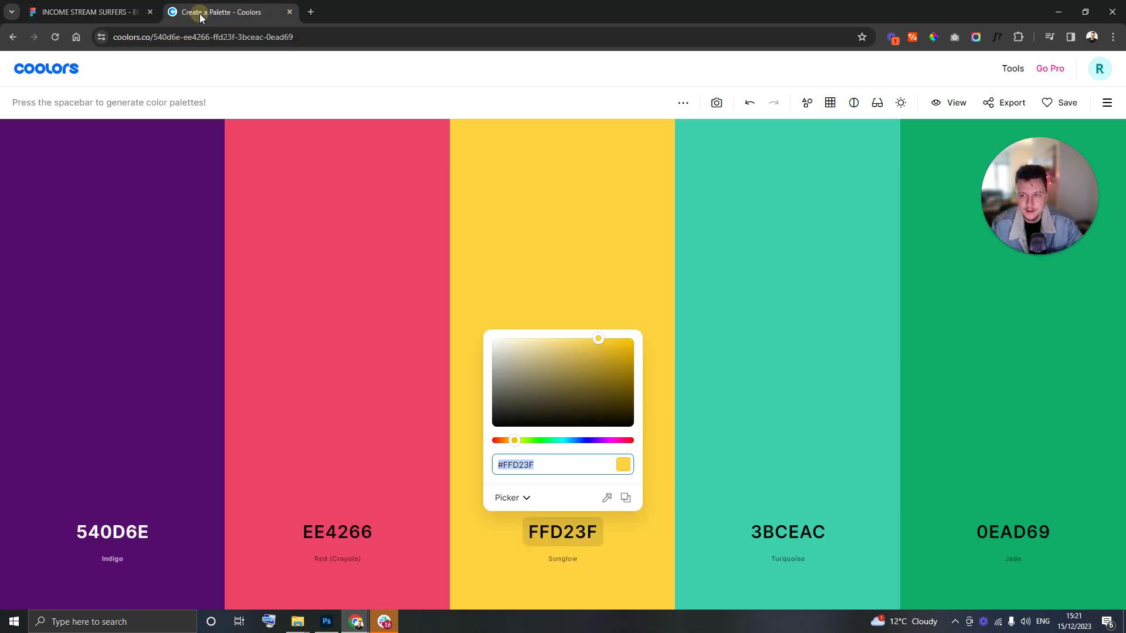
click(91, 12)
click(459, 237)
click(313, 351)
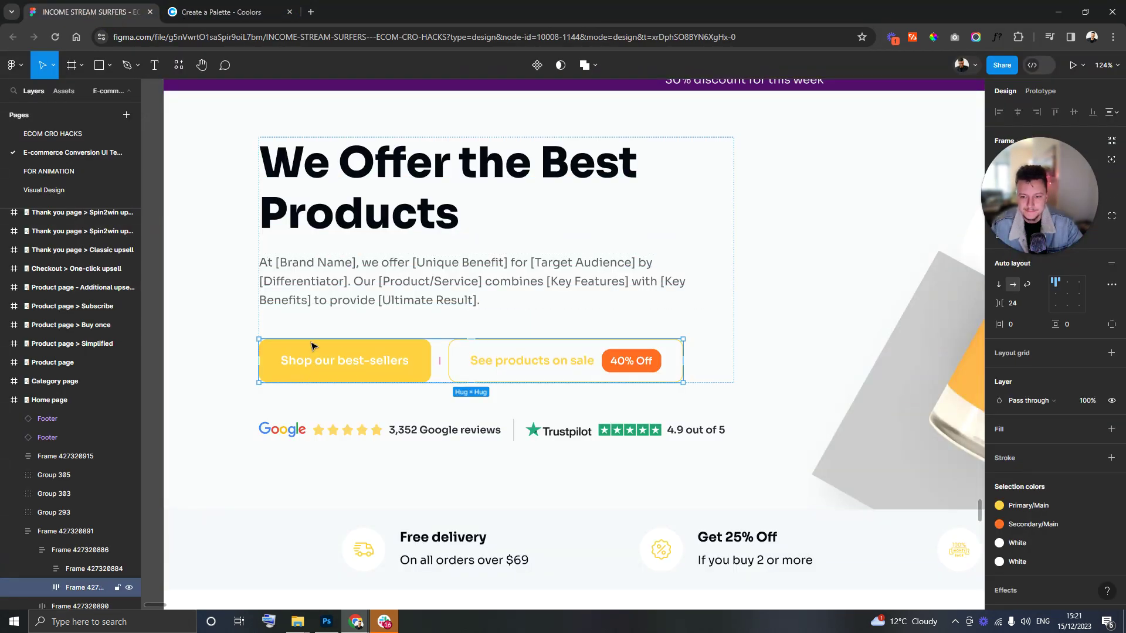
- Paste EE4266 from Coolors into the Primary/Main style, making the buttons and logo pinkish red
click(223, 12)
click(337, 527)
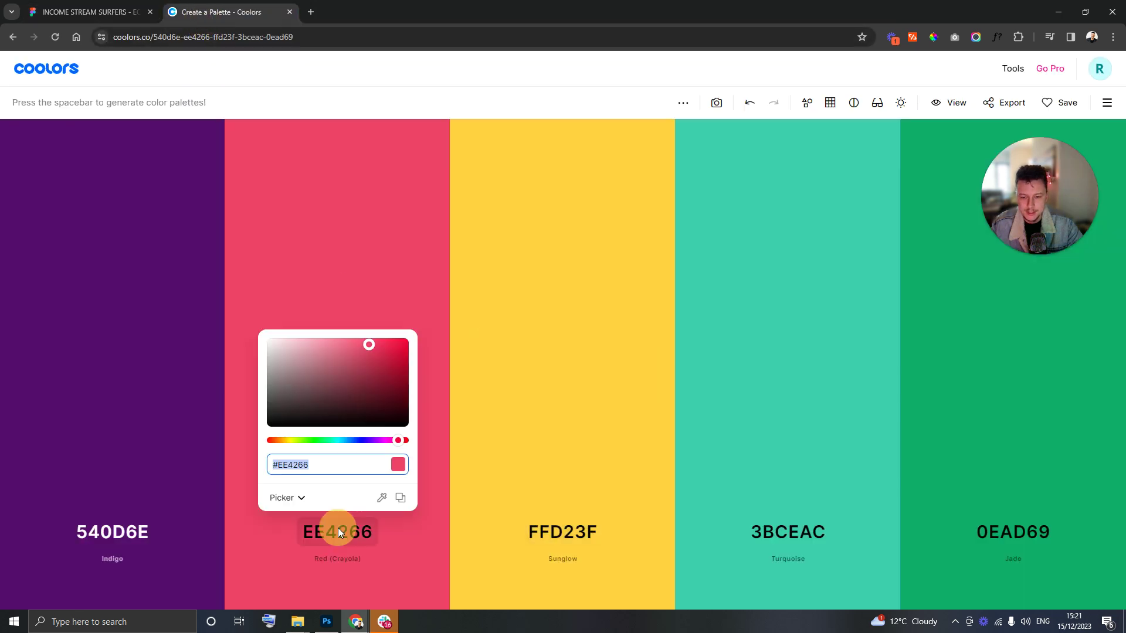
click(88, 11)
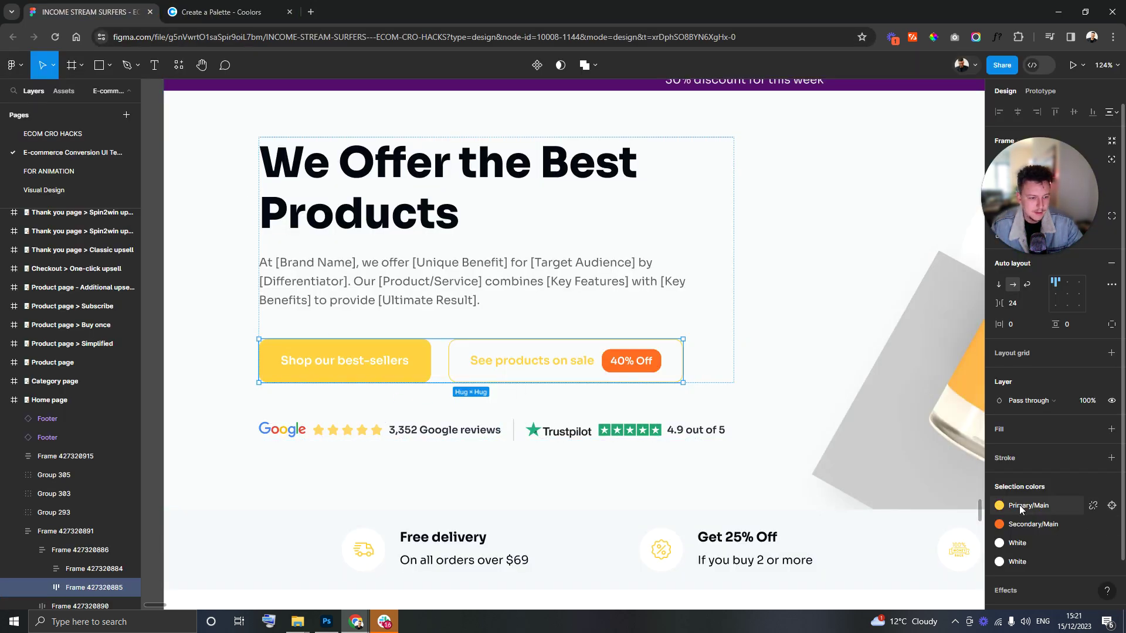
click(999, 506)
click(957, 513)
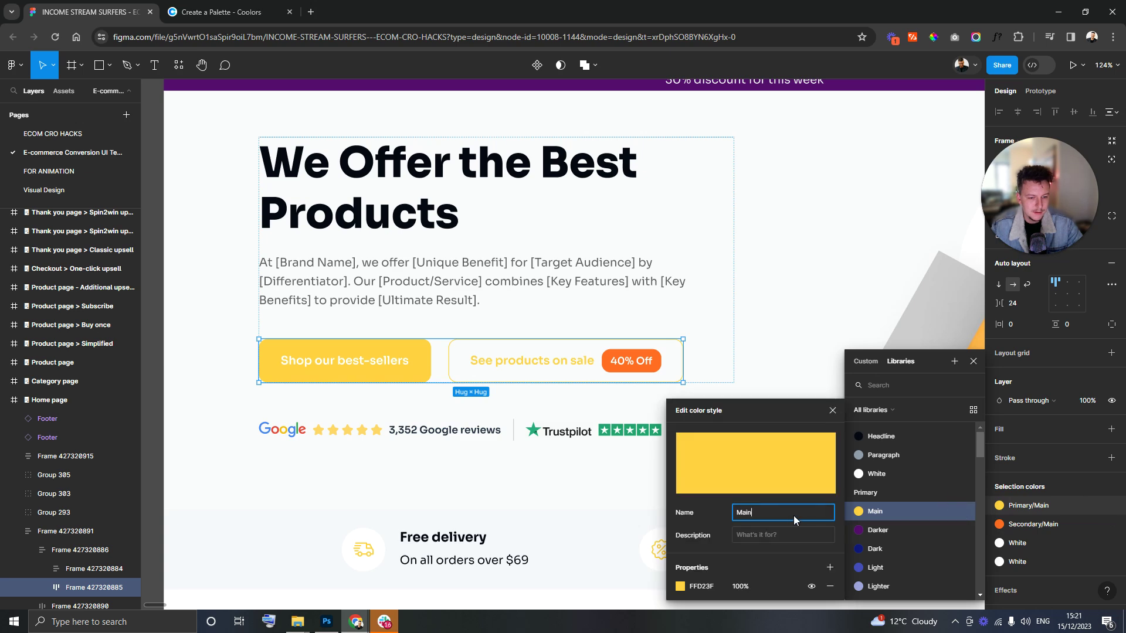
click(702, 587)
key(ctrl+v)
click(155, 354)
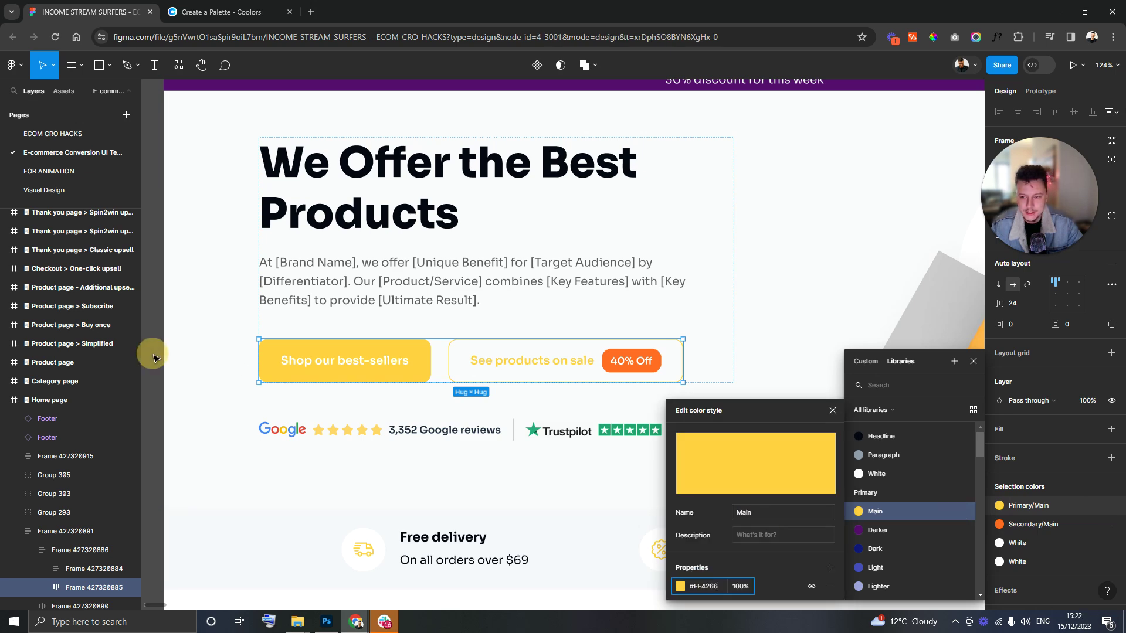
scroll(727, 364, down, 5)
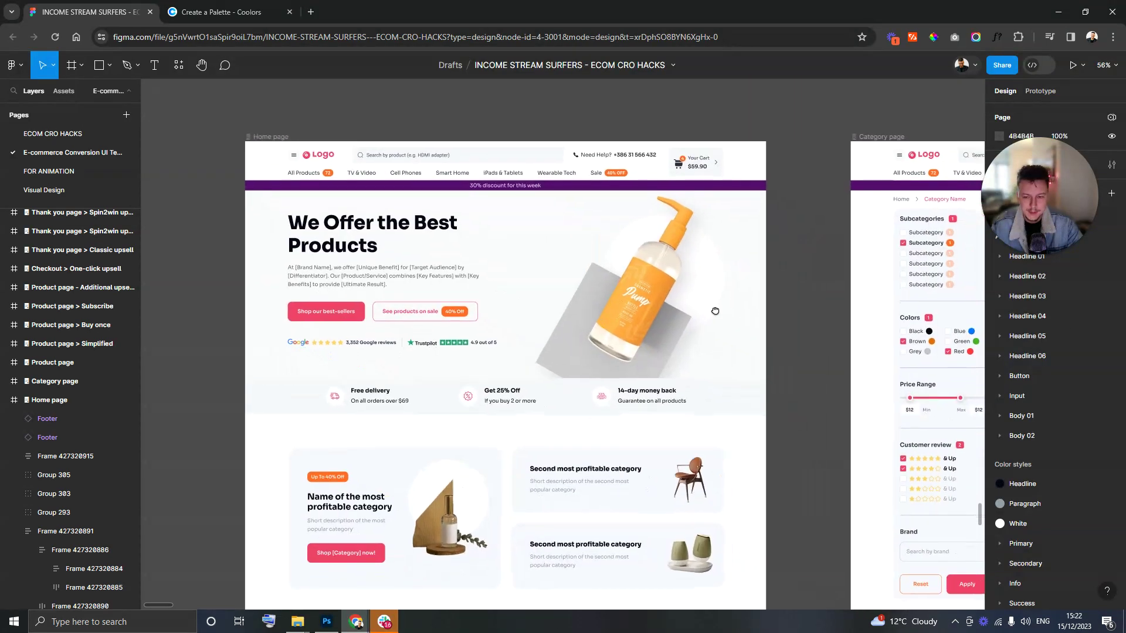
- Change the Primary/Darker style to yellow FFD23F, making the discount banner yellow
click(577, 186)
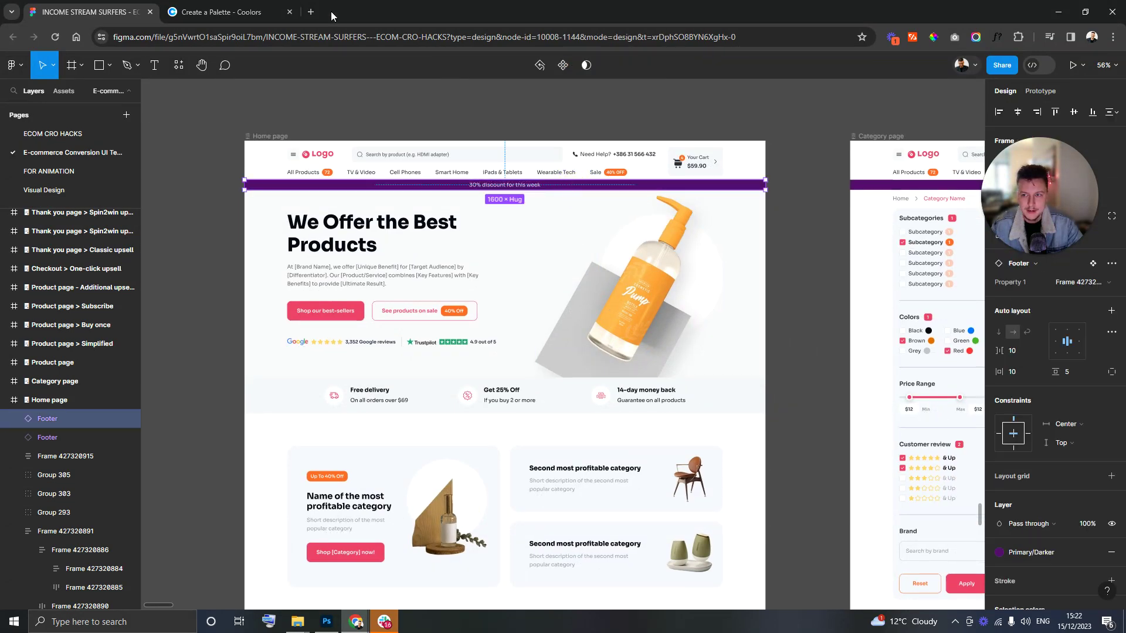
click(216, 11)
click(561, 531)
click(59, 12)
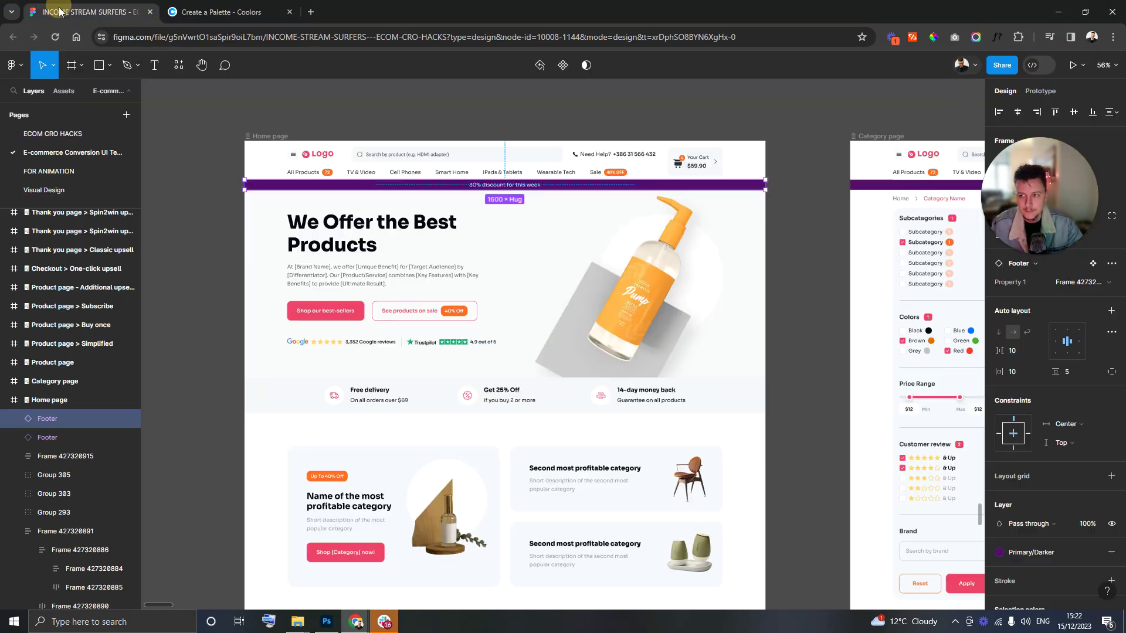
click(1001, 552)
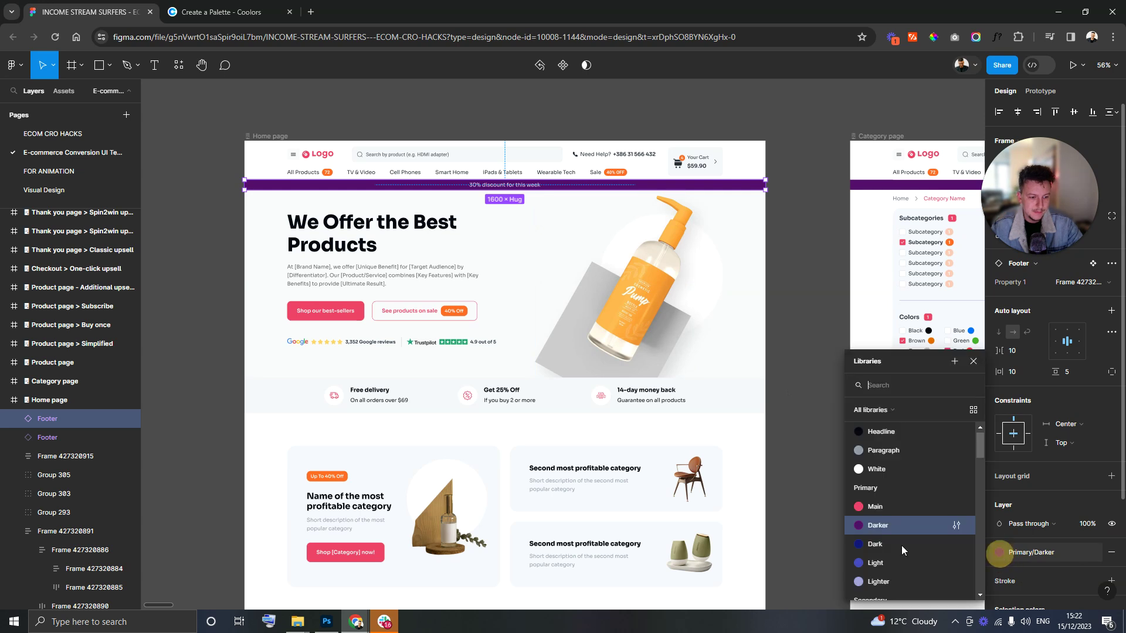
click(863, 526)
click(1000, 553)
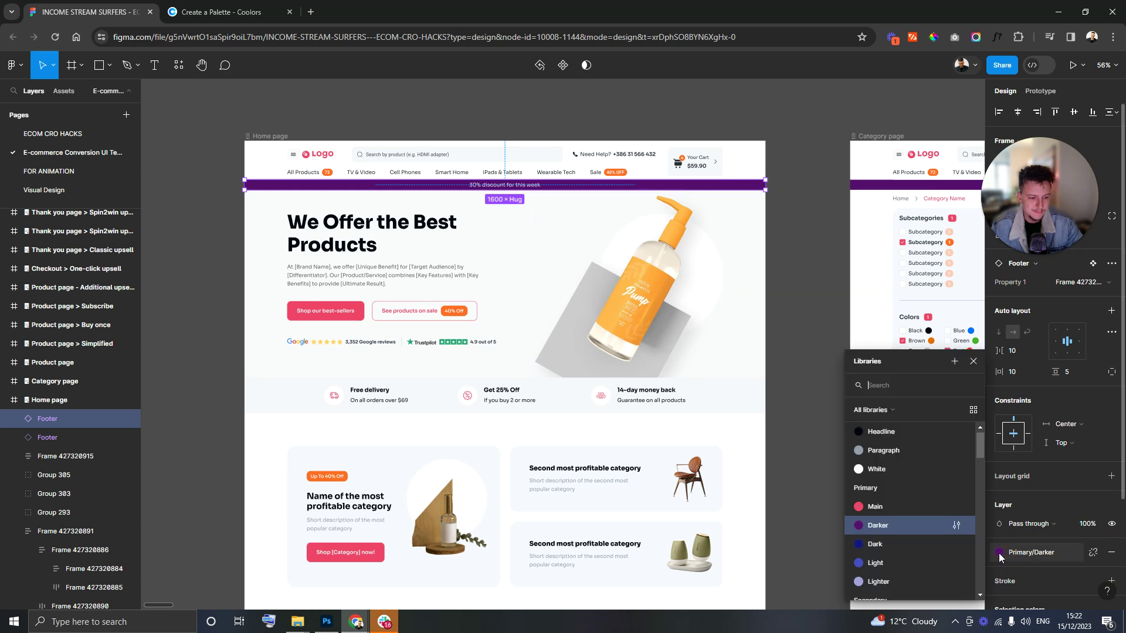
click(957, 525)
click(704, 588)
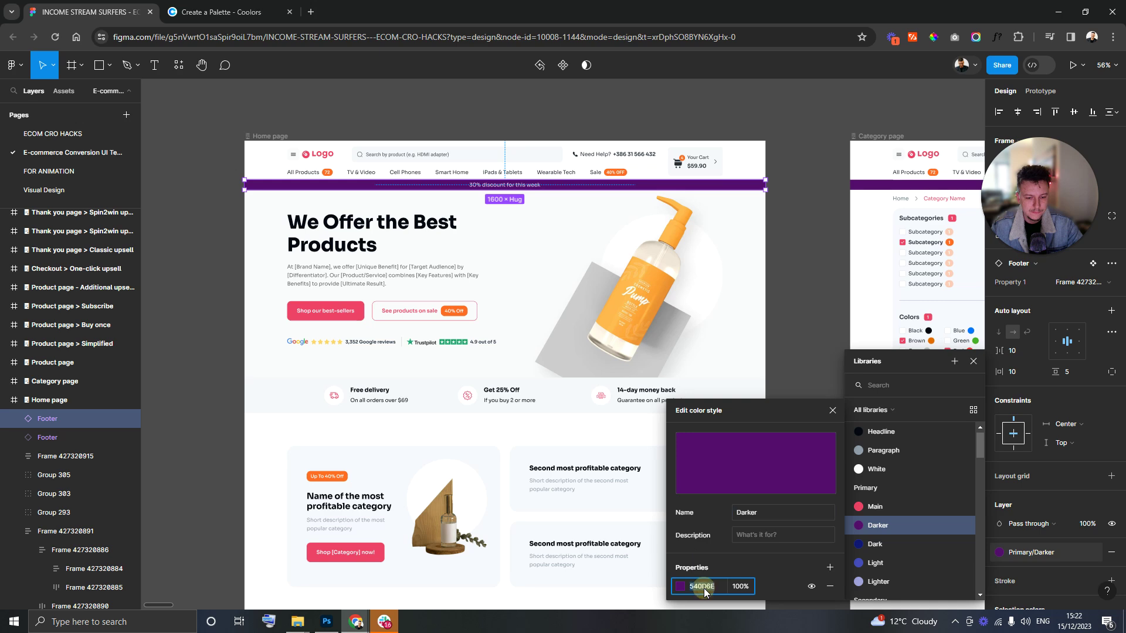
text(FFD23F)
click(805, 293)
scroll(768, 296, up, 1)
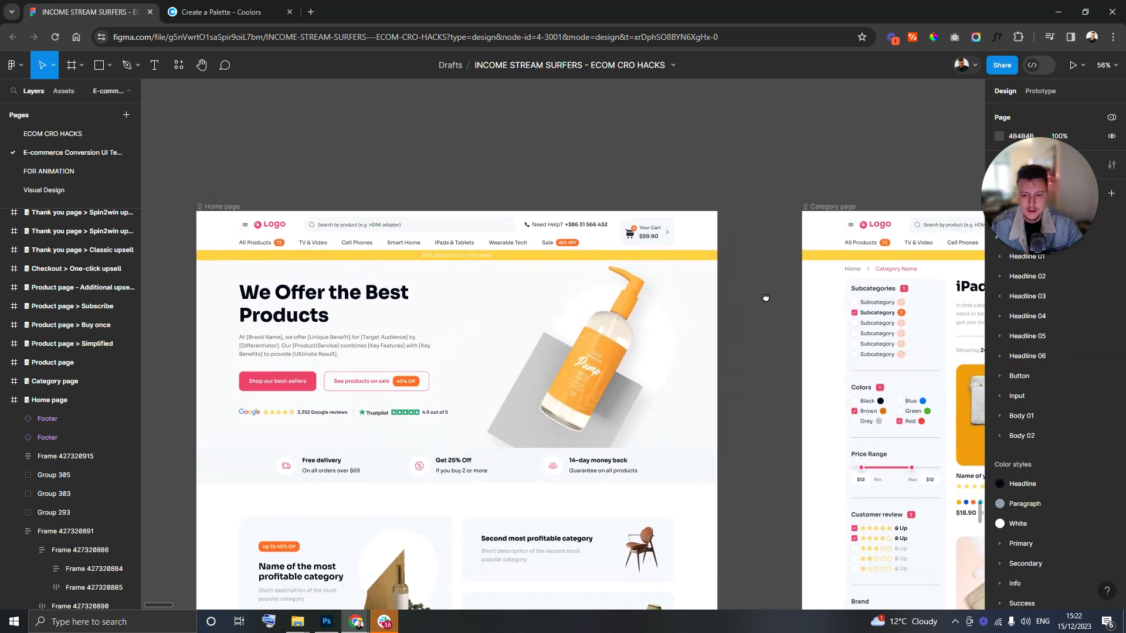
scroll(787, 358, up, 2)
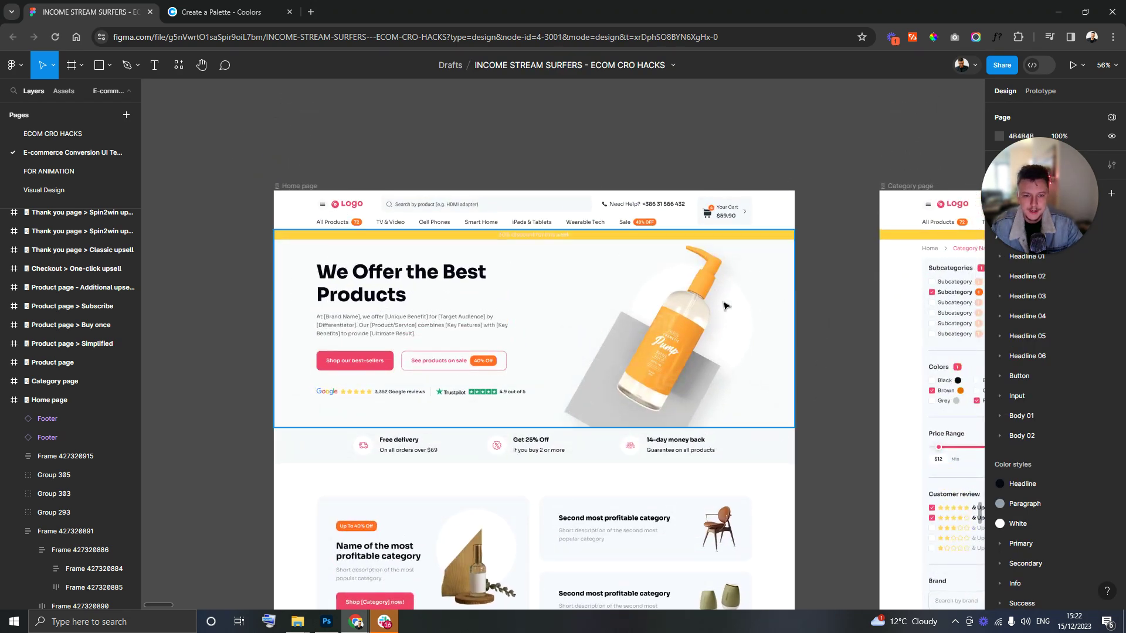
- Set the Secondary/Main style to green 0EAD69, turning the Sale and 40% OFF badges green
click(243, 15)
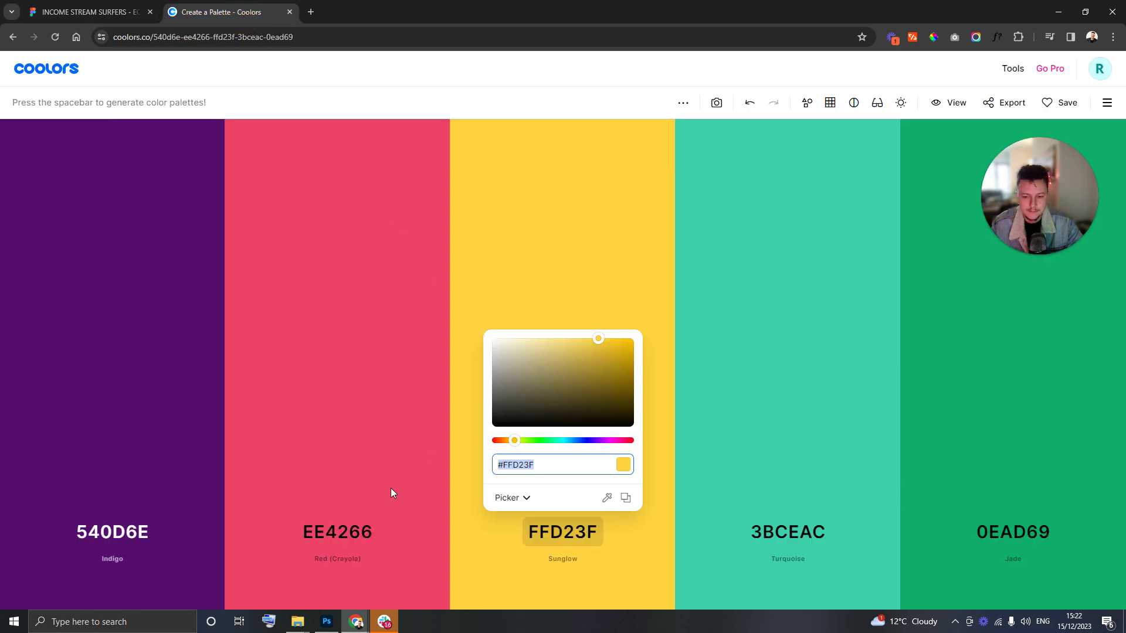
click(1009, 532)
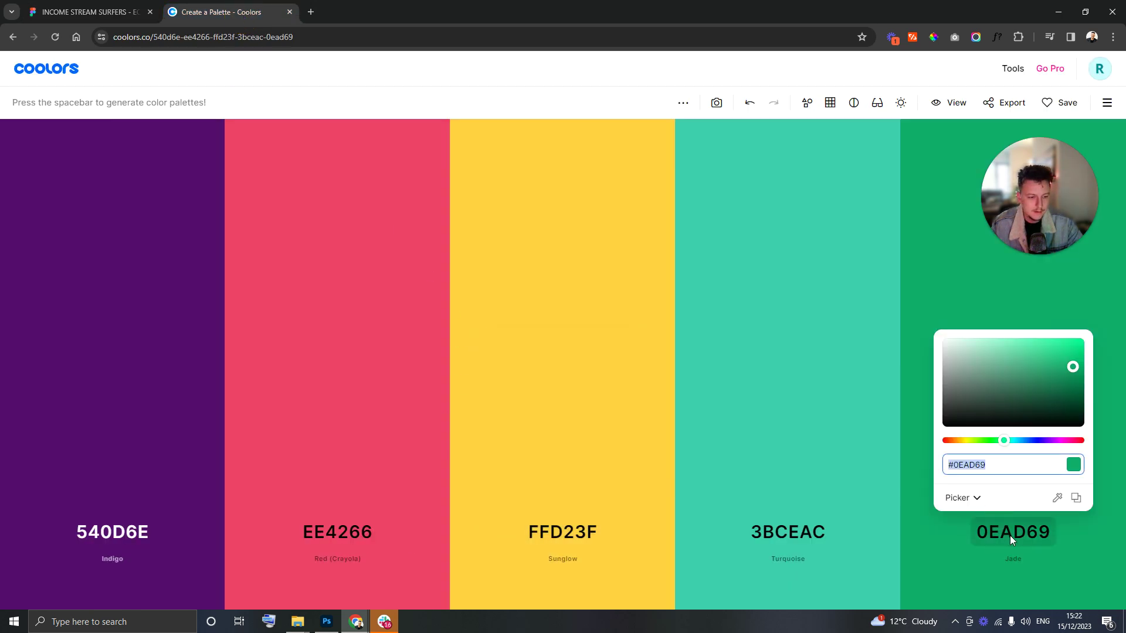
click(66, 10)
scroll(638, 194, down, 4)
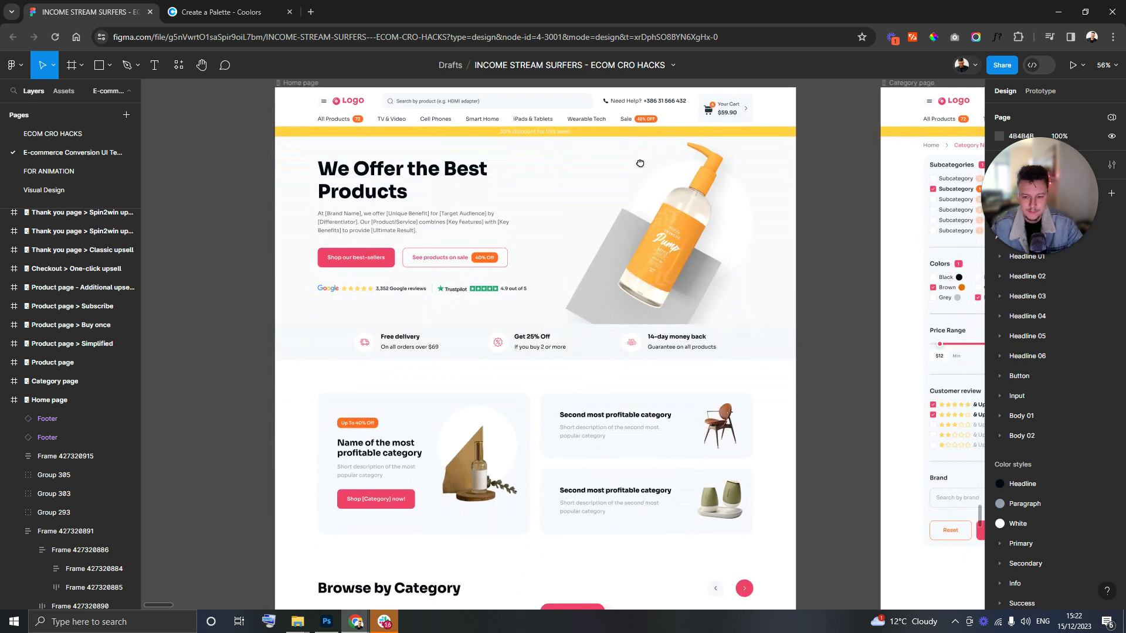
scroll(641, 225, up, 2)
scroll(641, 225, up, 1)
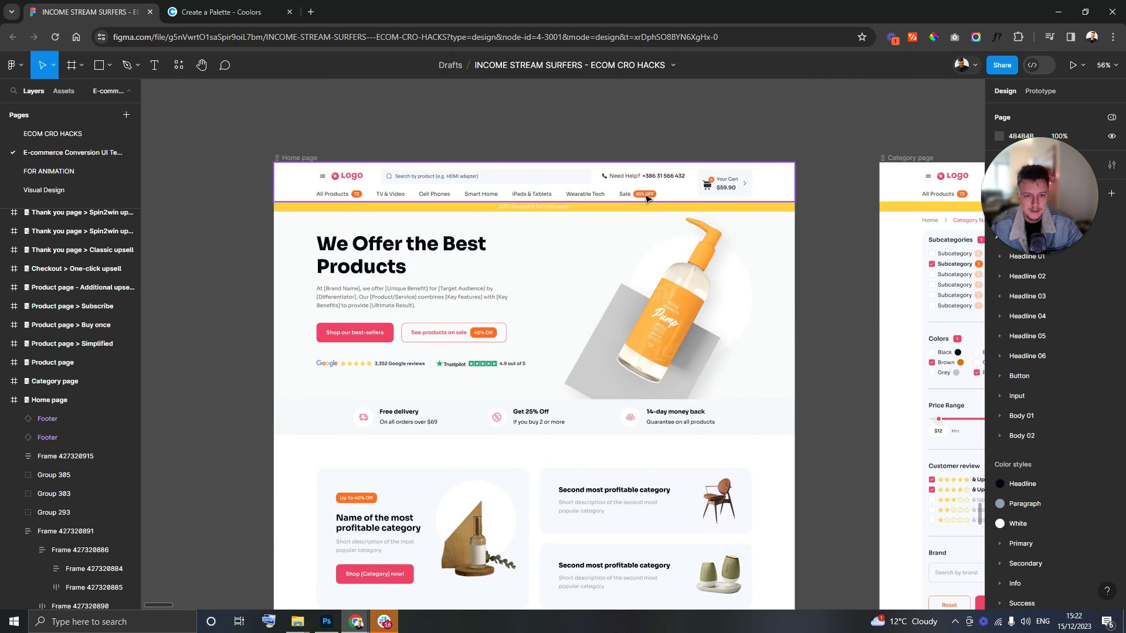
click(646, 198)
double_click(646, 198)
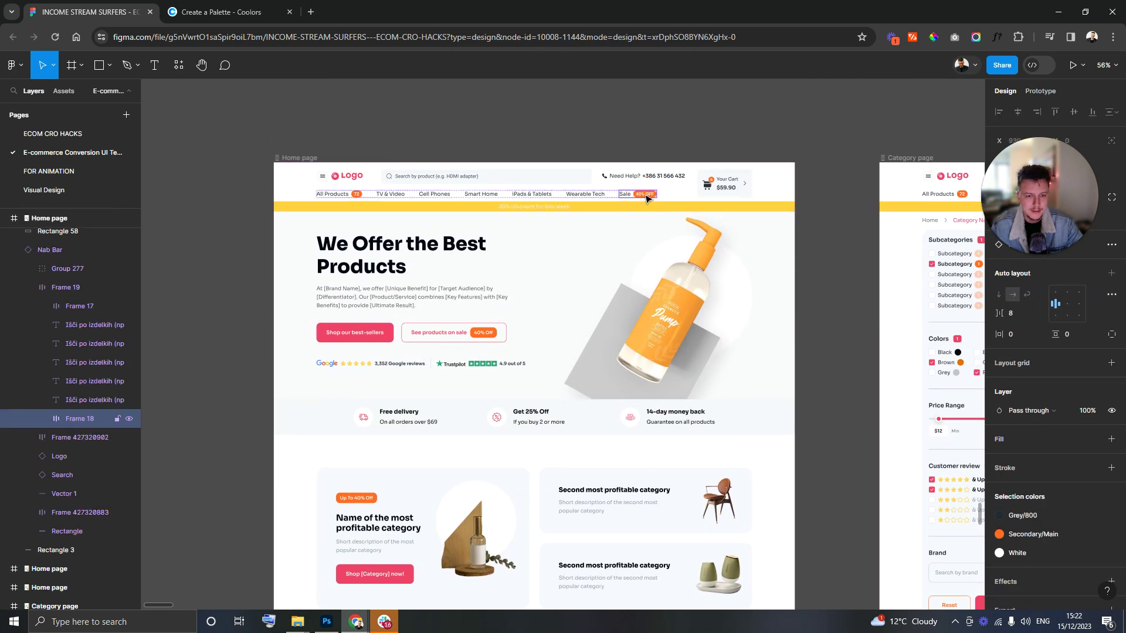
click(999, 534)
click(956, 526)
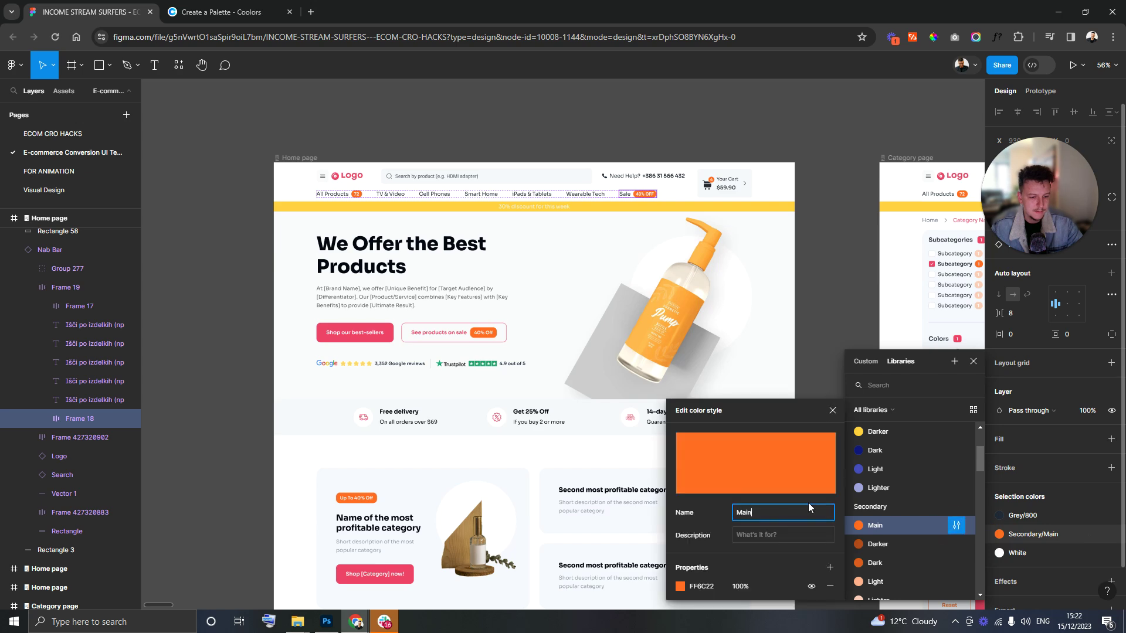
click(704, 587)
click(838, 311)
scroll(813, 317, down, 2)
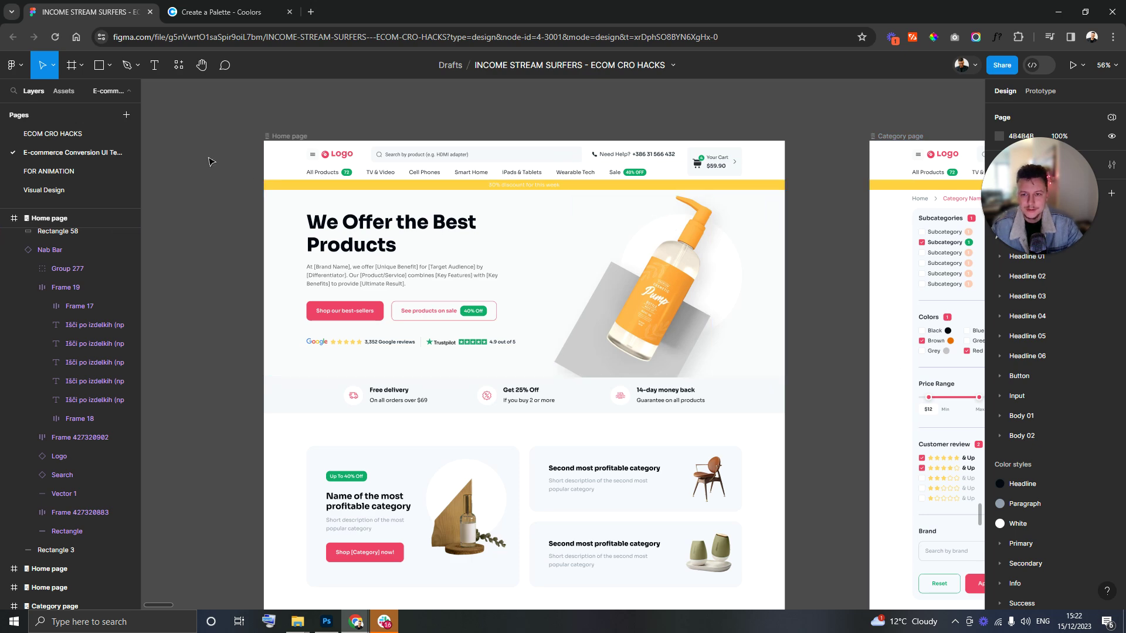
- Set the Primary/Main style to indigo 540D6E from the hero text block
click(218, 8)
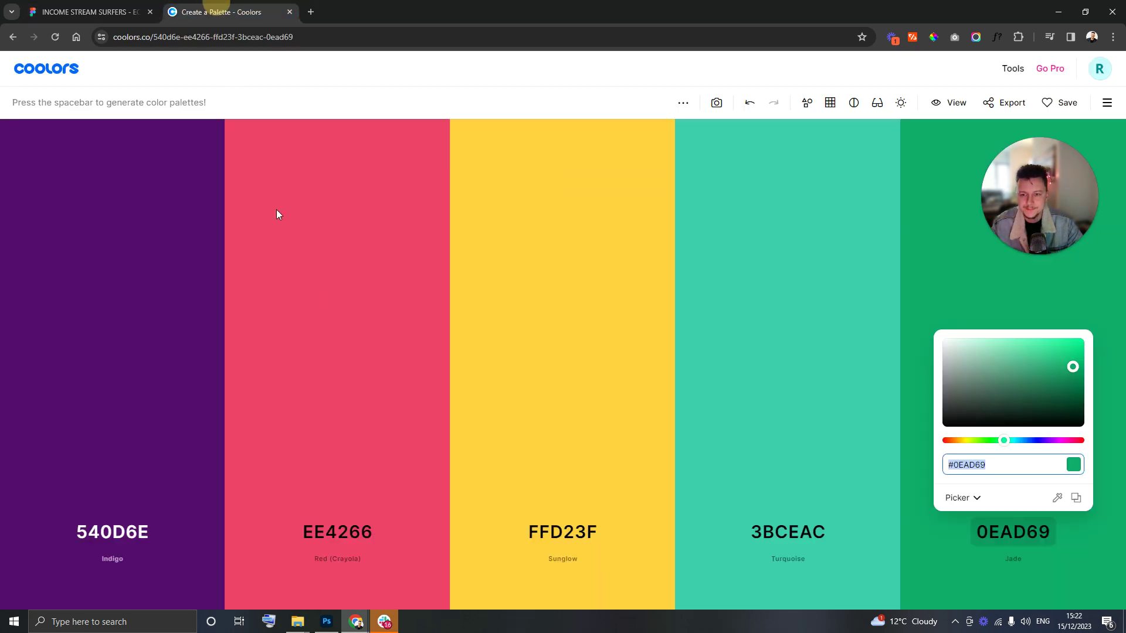
click(93, 538)
click(97, 22)
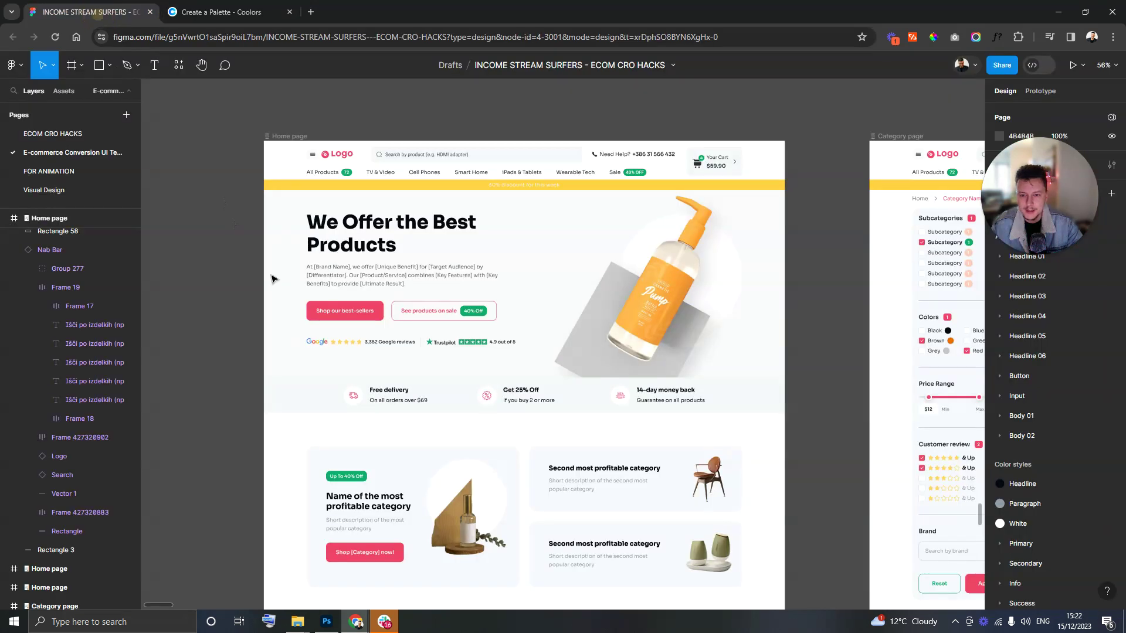
click(331, 319)
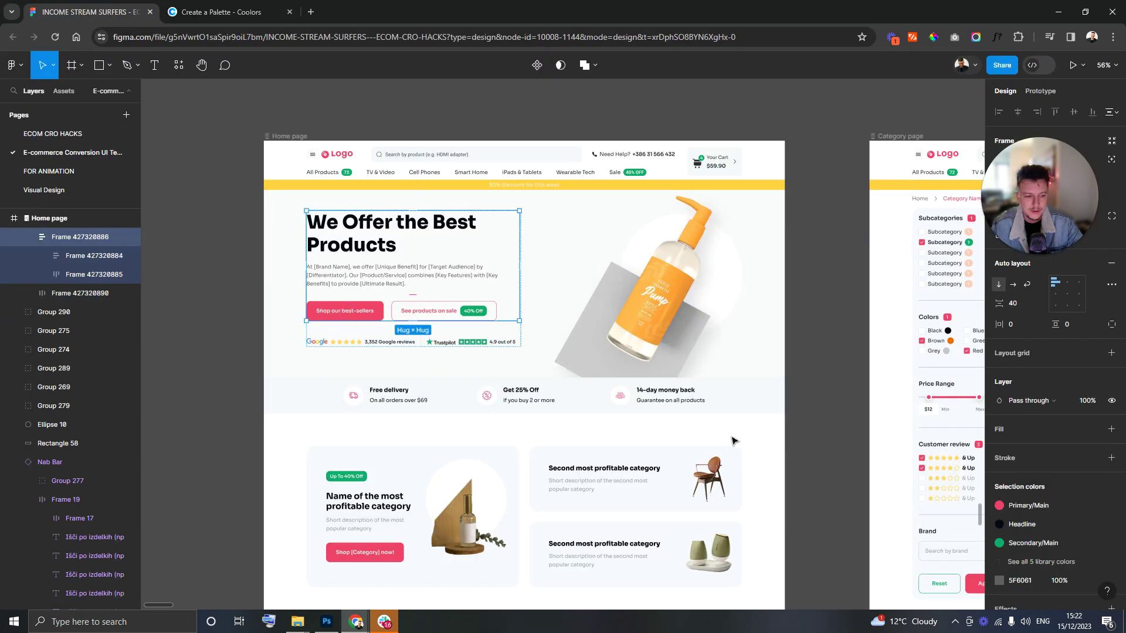
click(1001, 505)
click(958, 510)
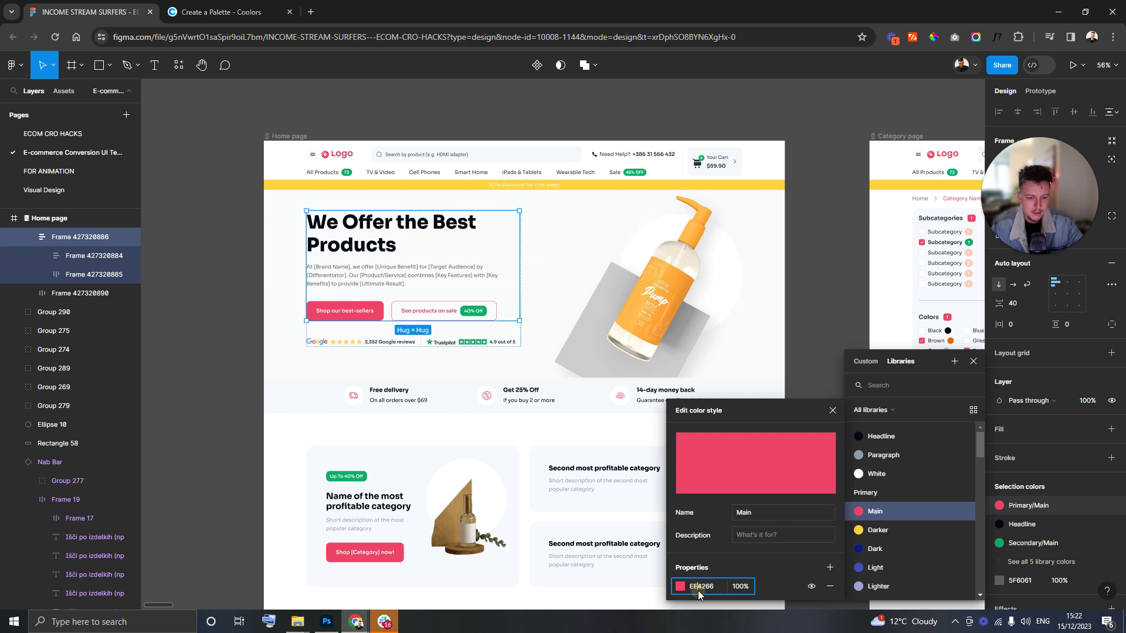
click(835, 329)
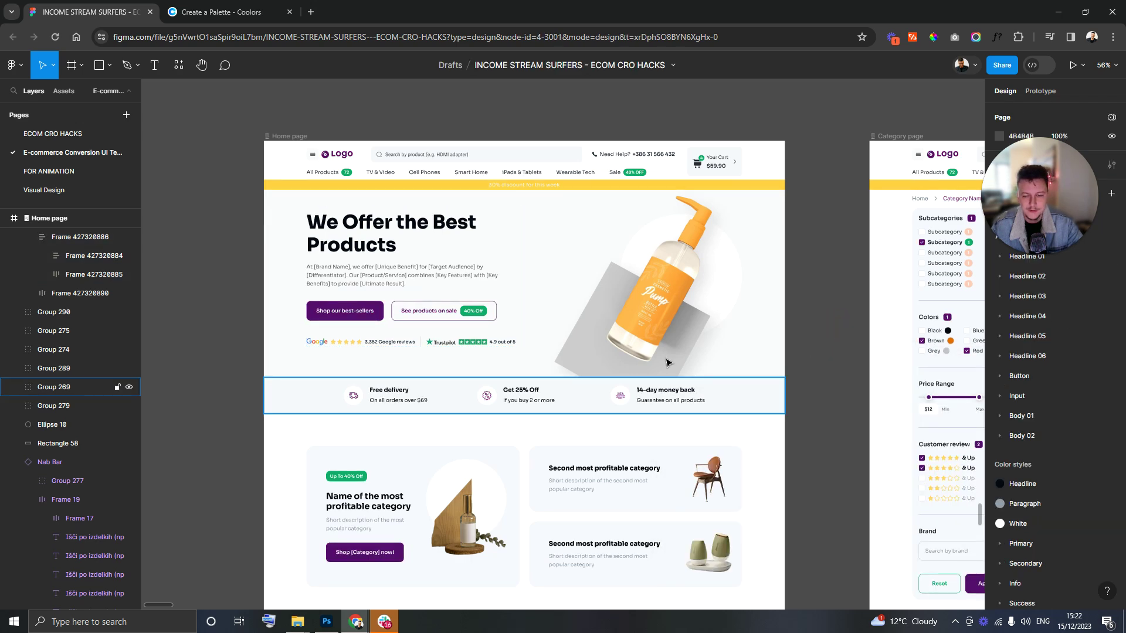
- Change the Primary/Darker style to red EE4266, turning the promo bar red
click(194, 13)
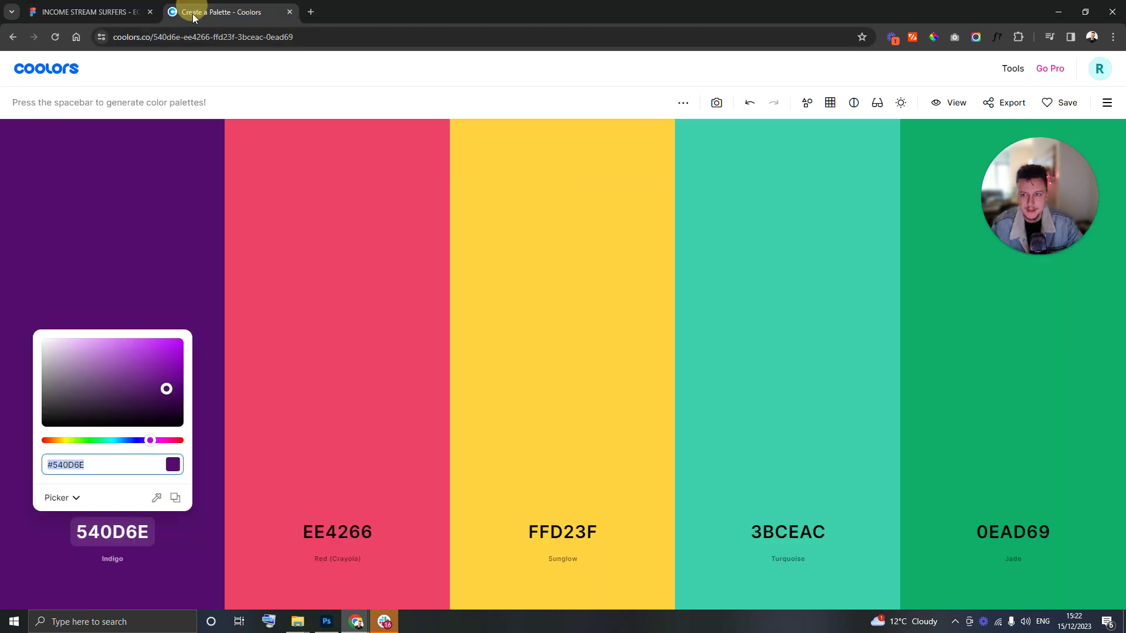
click(348, 544)
click(82, 12)
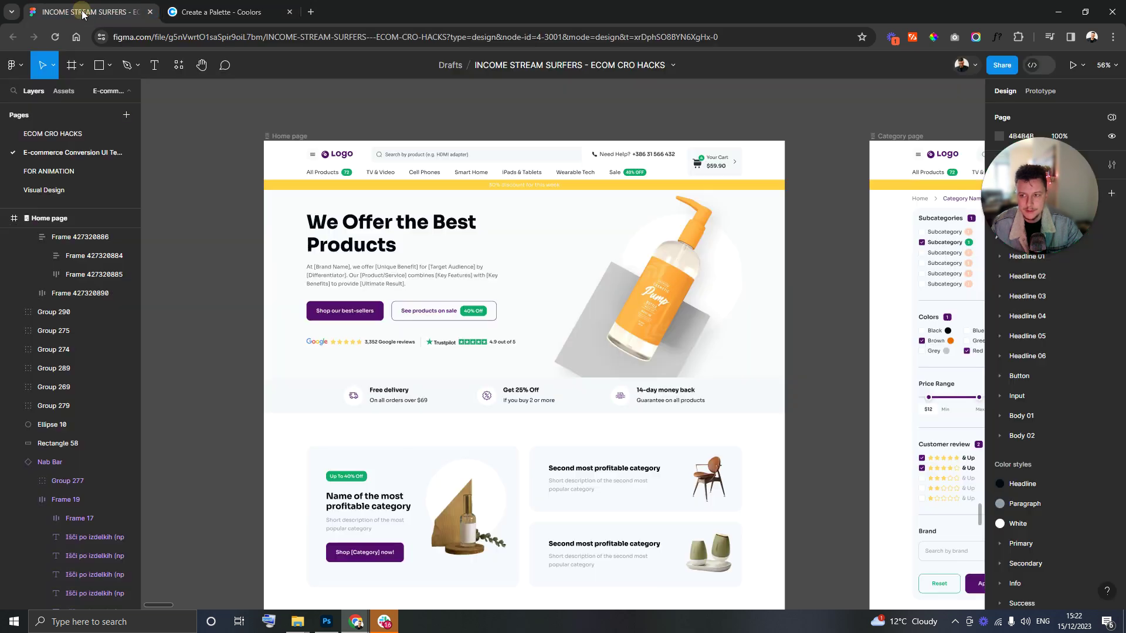
click(452, 187)
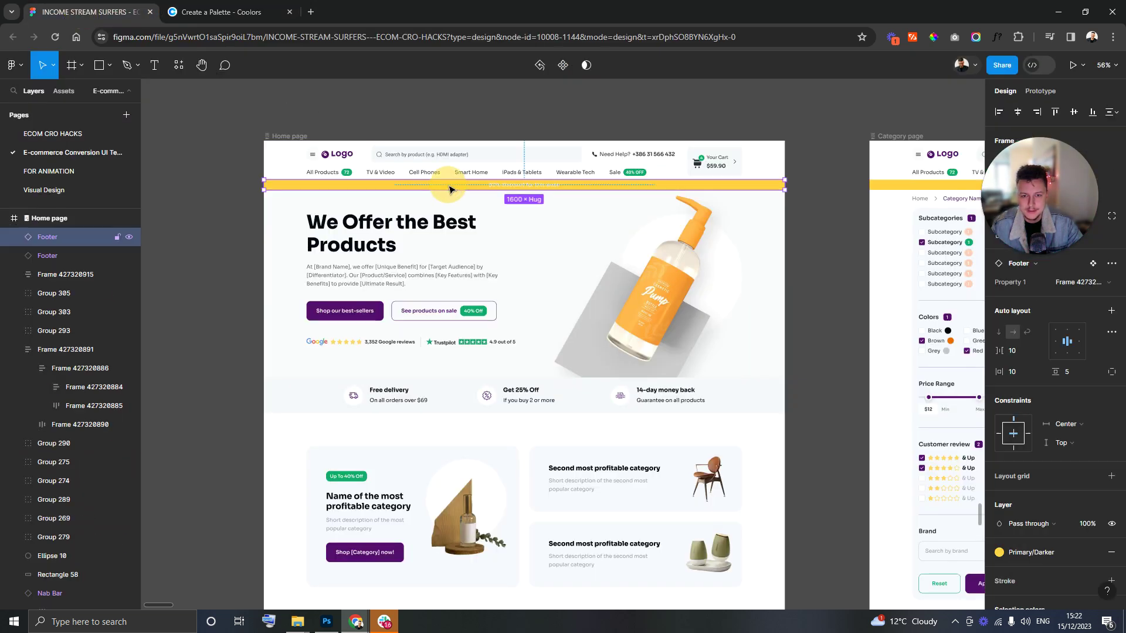
click(1000, 552)
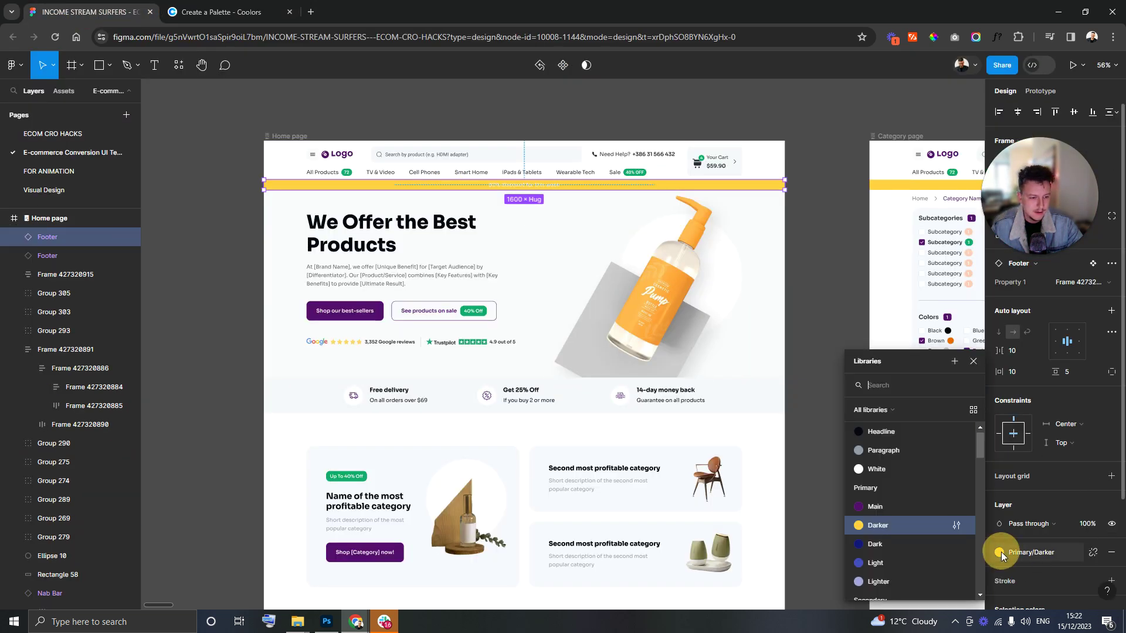
click(956, 525)
click(703, 591)
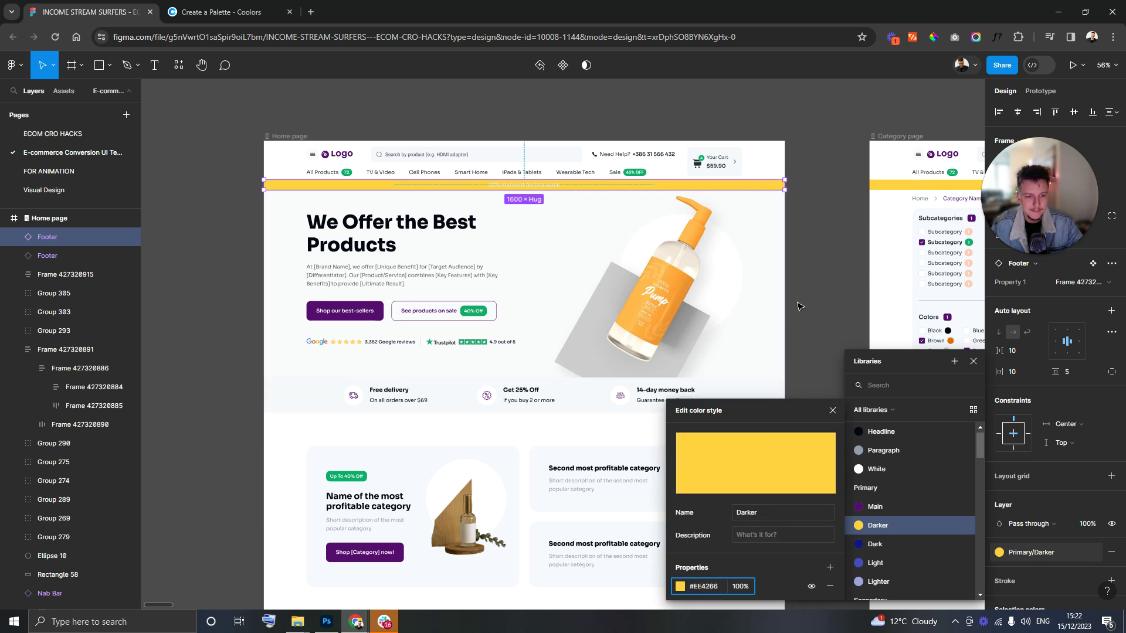
click(840, 307)
scroll(818, 285, up, 1)
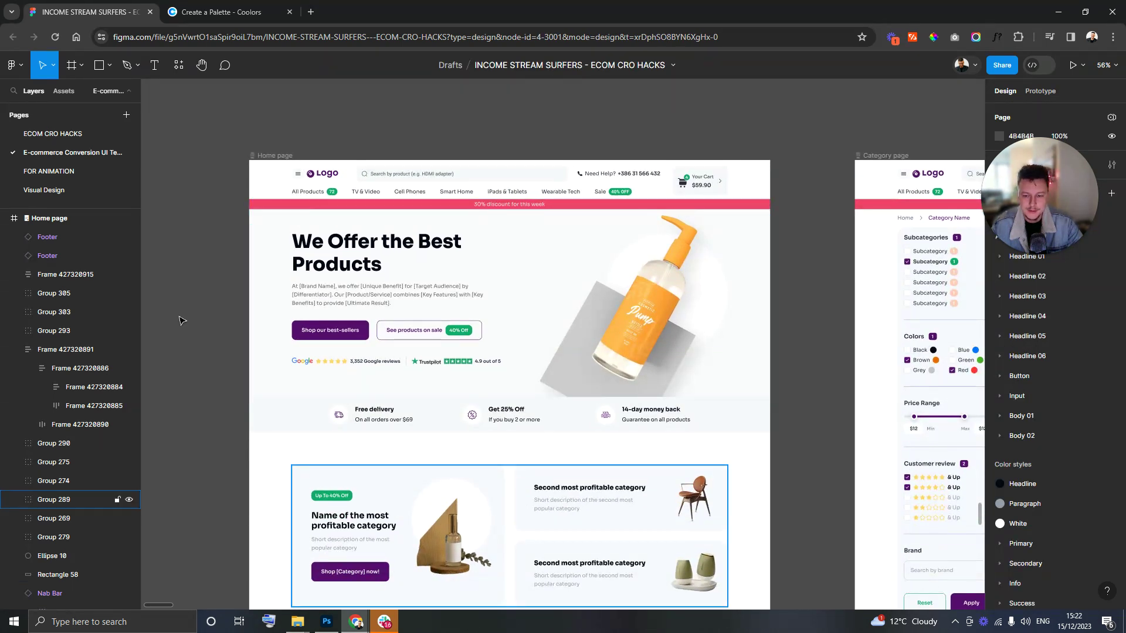
- Paste yellow FFD23F into the Secondary/Main style, making the Sale badges yellow
click(216, 12)
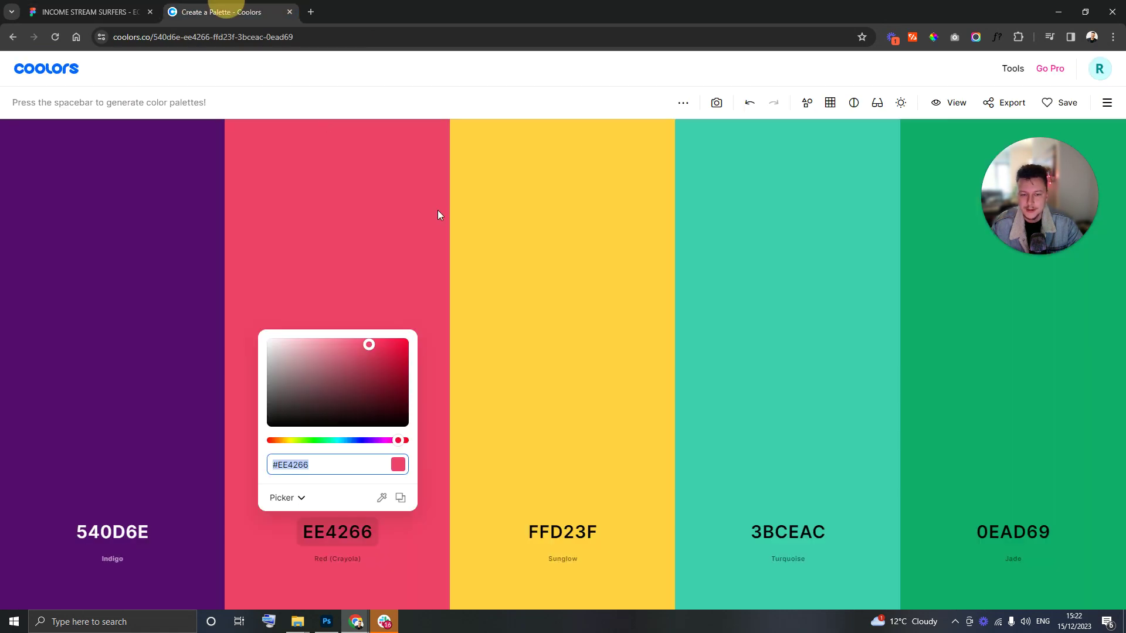
click(562, 480)
click(562, 532)
key(ctrl+c)
click(88, 11)
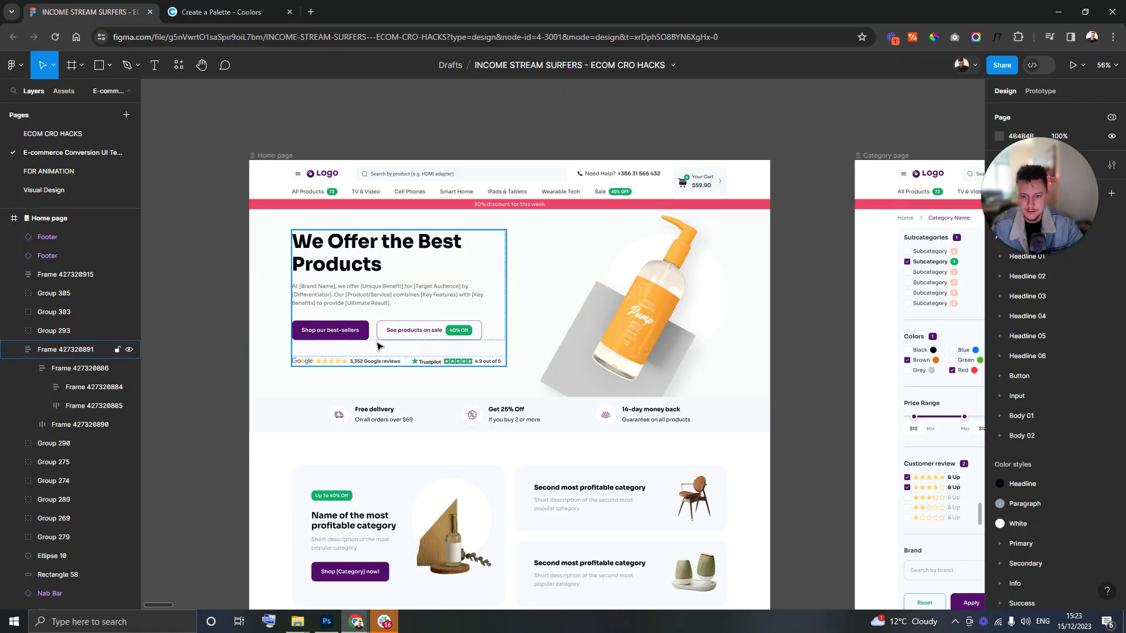
click(622, 195)
double_click(621, 195)
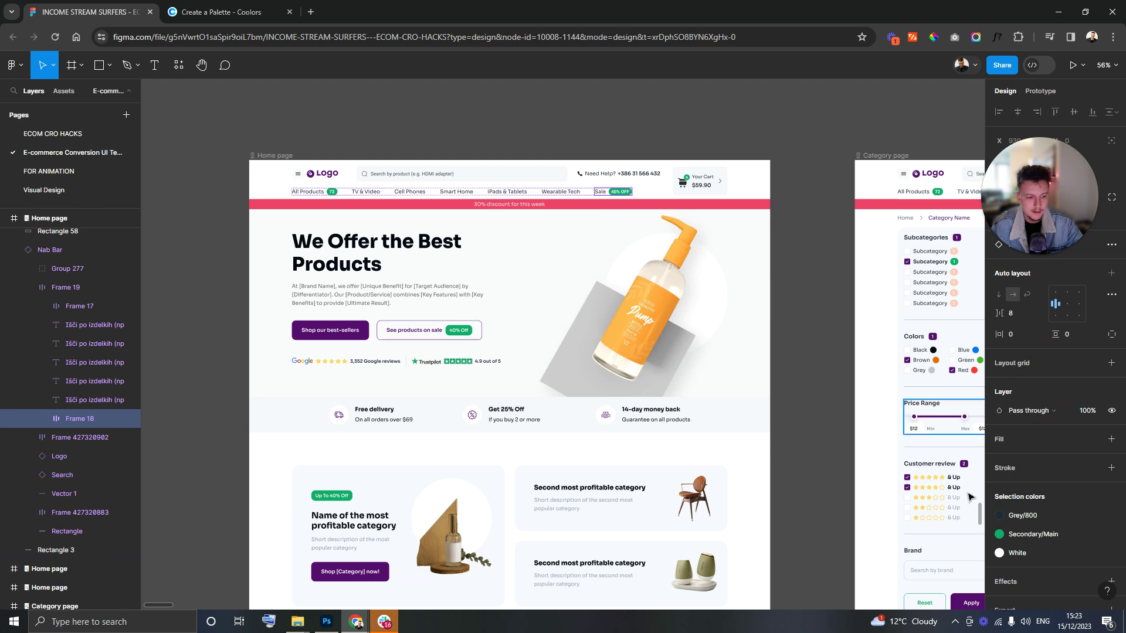
click(999, 534)
click(956, 525)
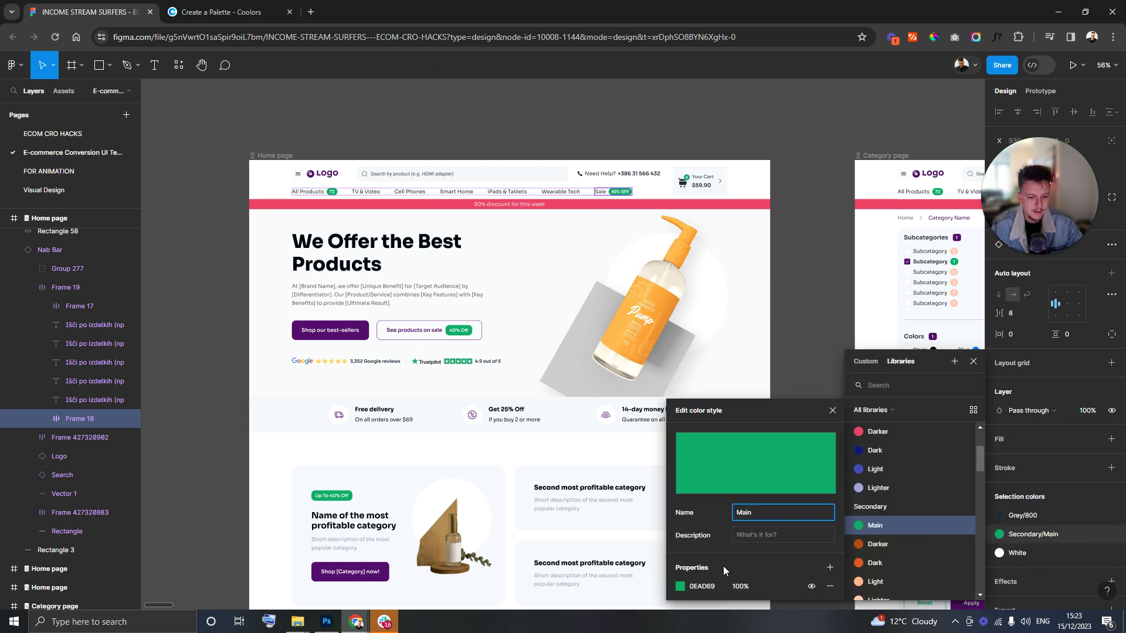
click(716, 587)
key(ctrl+v)
click(811, 320)
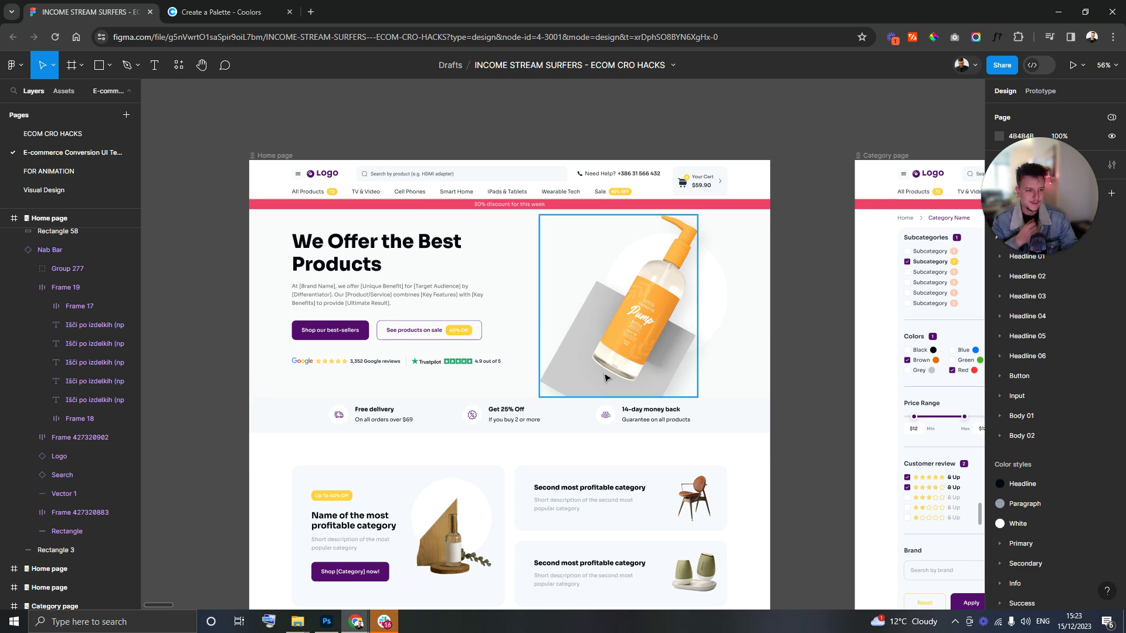
scroll(443, 215, down, 5)
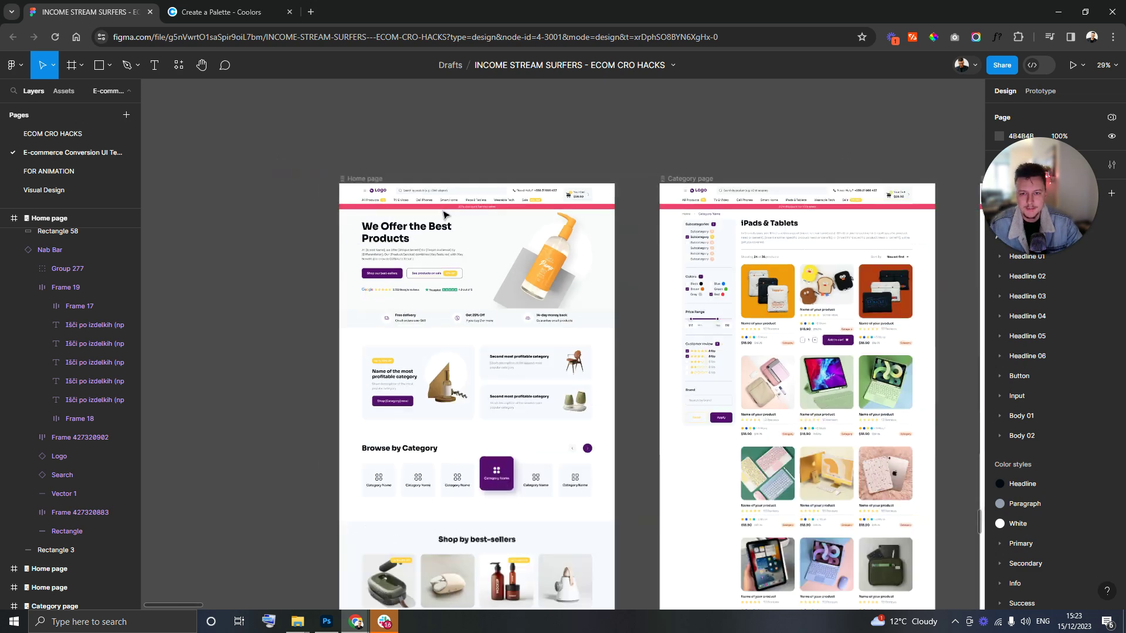
key(ctrl+v)
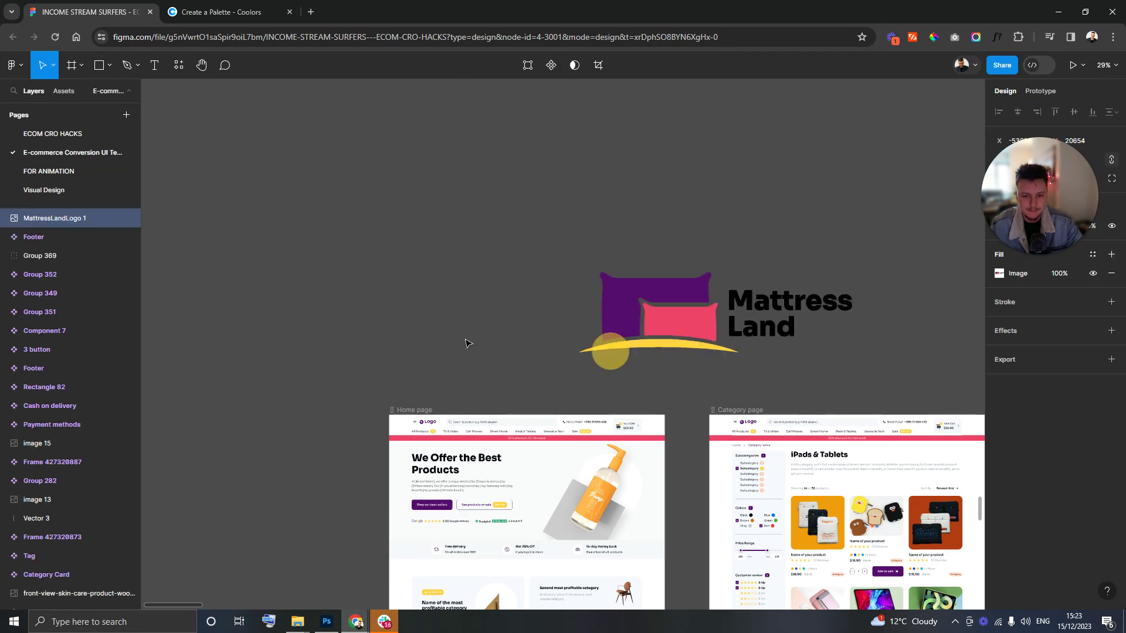
drag(465, 343, 448, 240)
scroll(671, 340, down, 4)
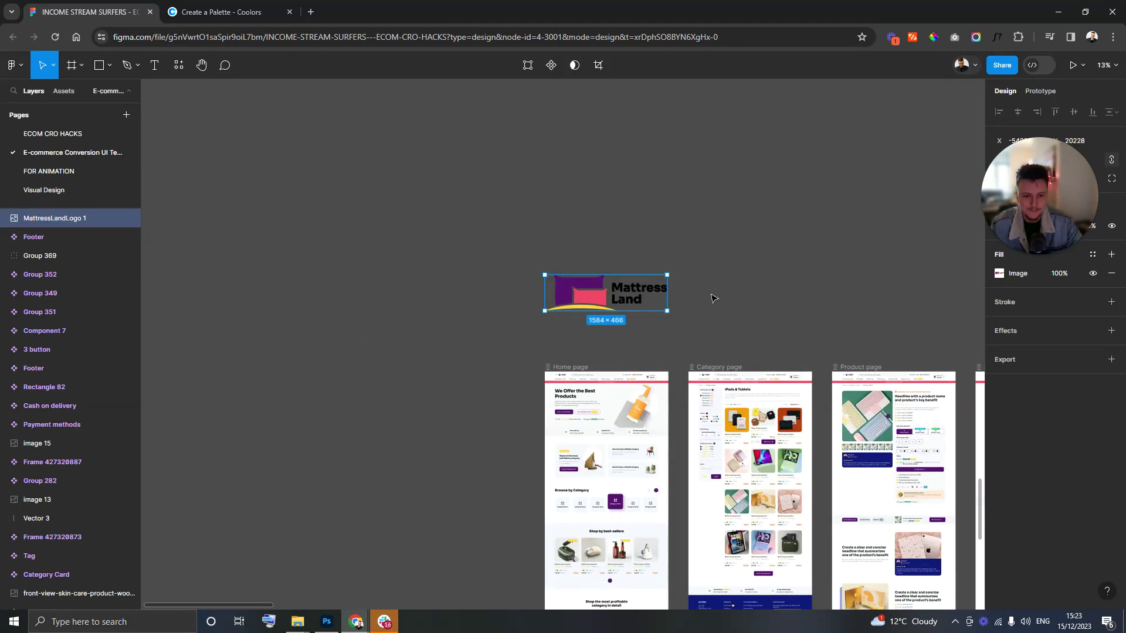
drag(711, 298, 623, 415)
scroll(784, 287, down, 6)
drag(794, 282, 416, 438)
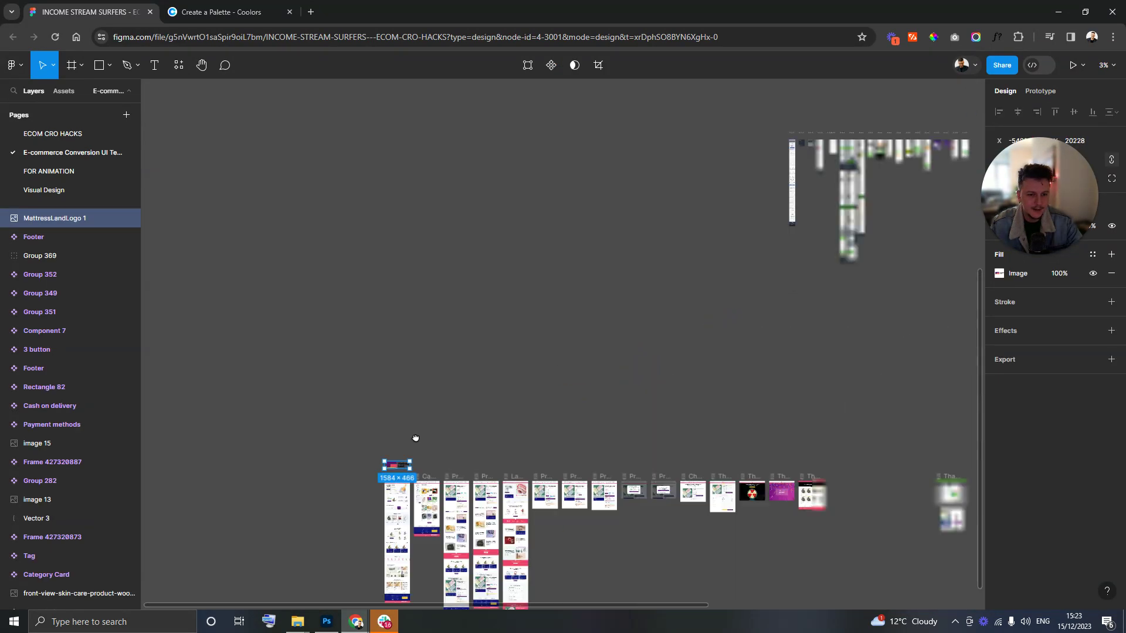
scroll(416, 440, up, 2)
scroll(416, 441, right, 3)
scroll(628, 138, up, 4)
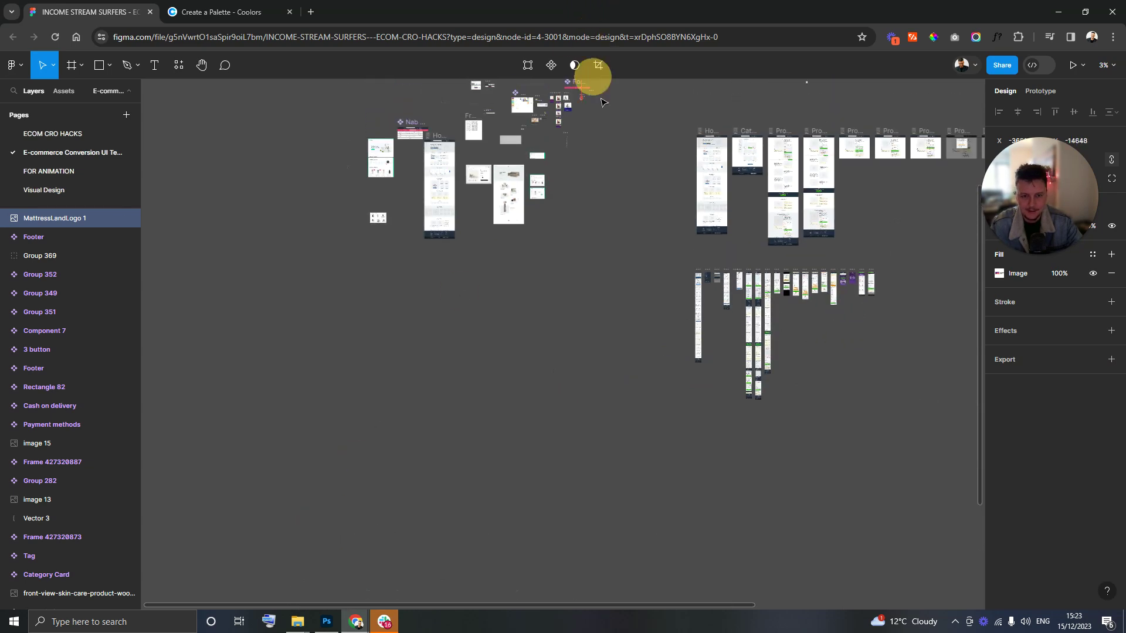
scroll(548, 264, up, 3)
scroll(548, 263, up, 4)
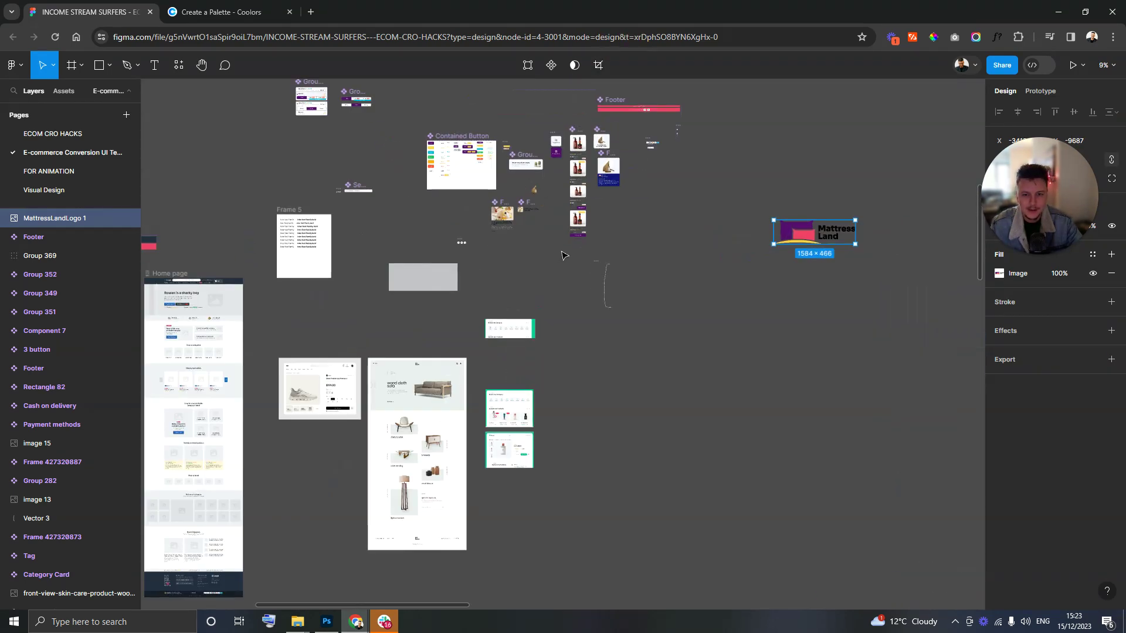
drag(542, 253, 568, 385)
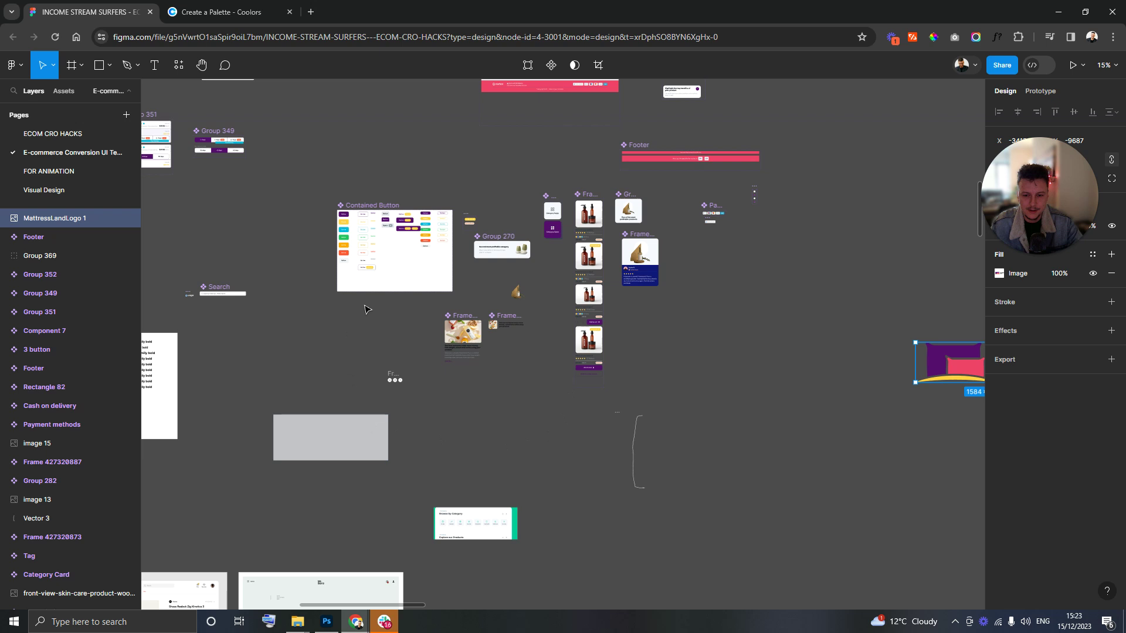
click(451, 318)
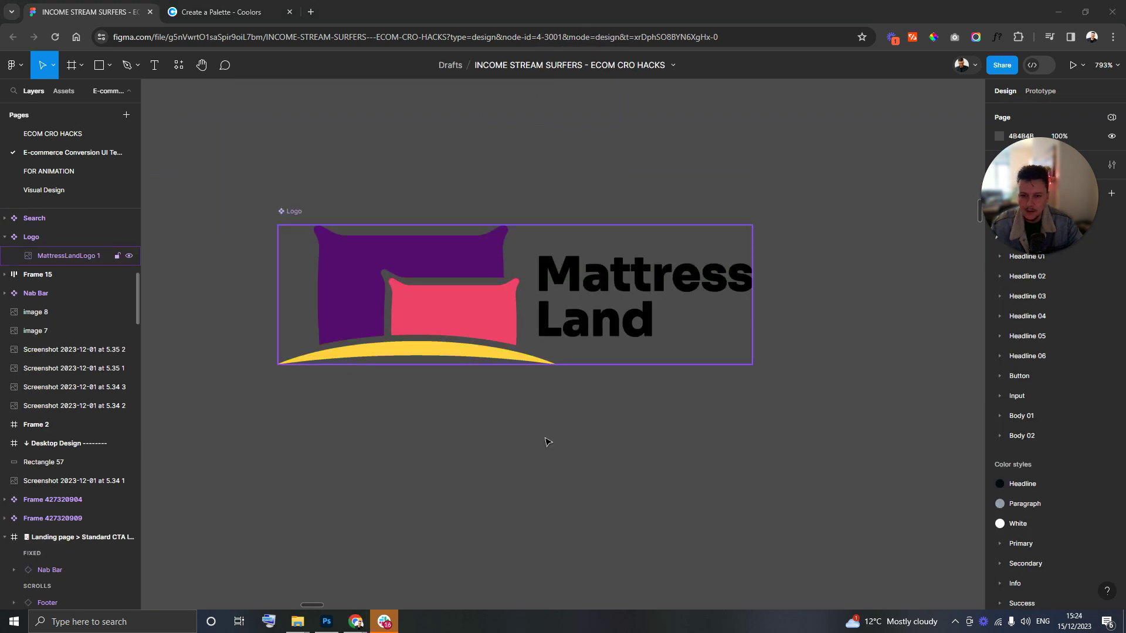
scroll(739, 408, down, 3)
scroll(754, 424, down, 5)
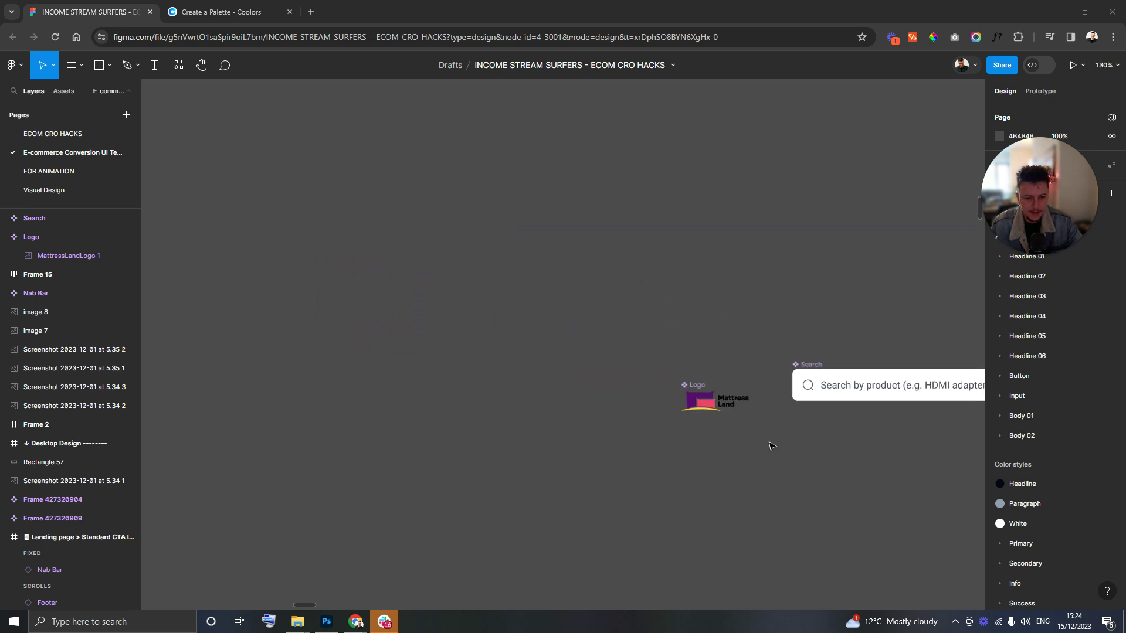
scroll(684, 239, down, 2)
scroll(683, 239, down, 10)
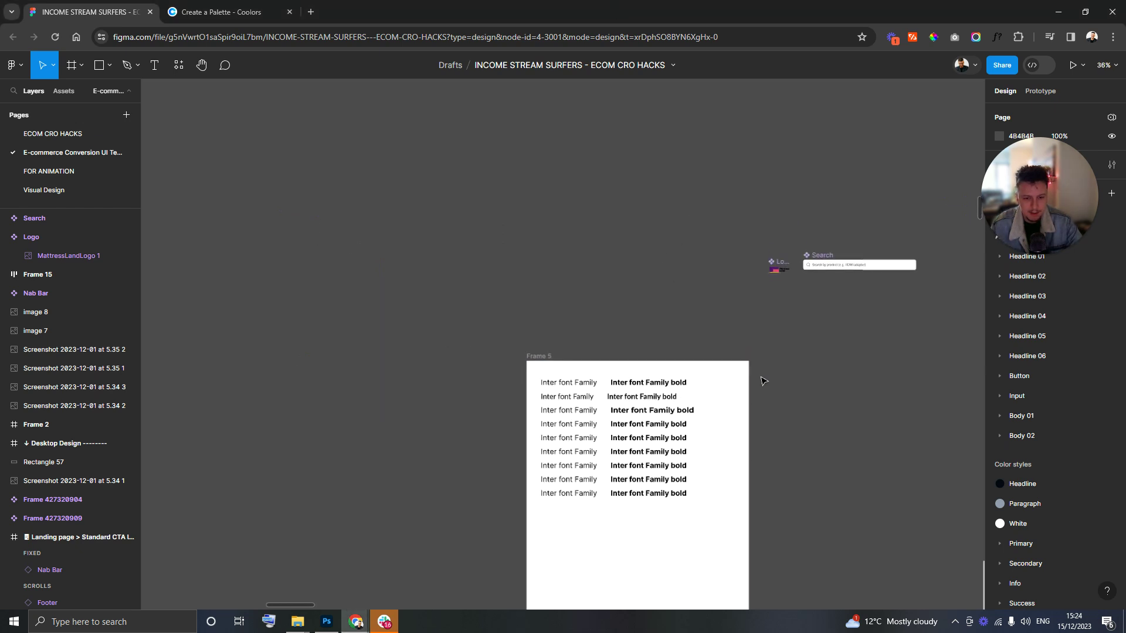
scroll(589, 221, down, 5)
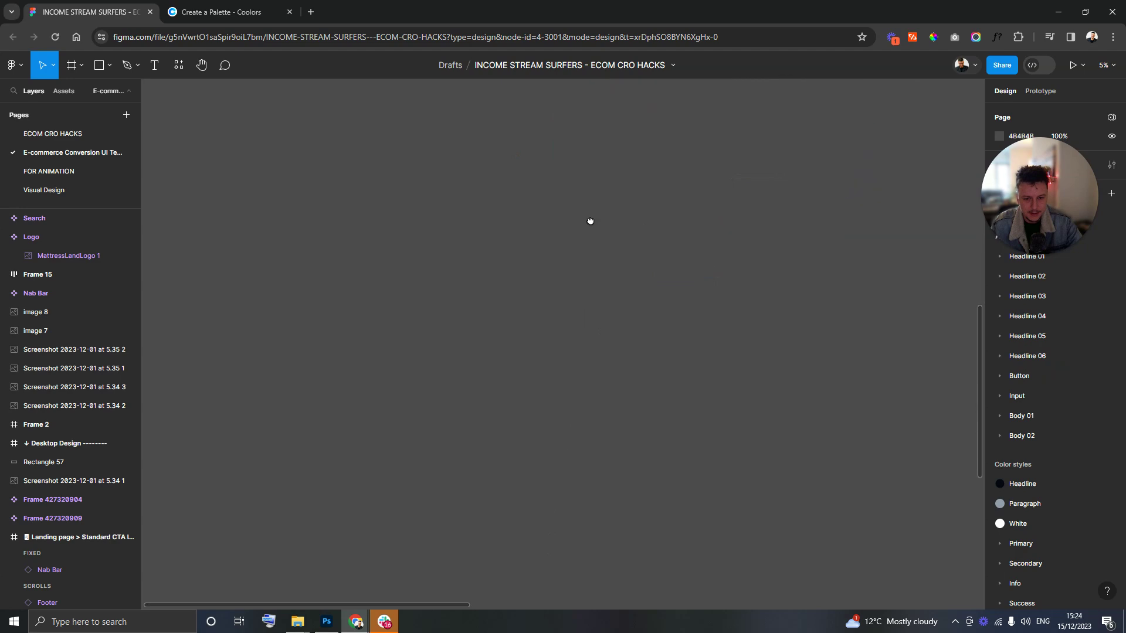
scroll(639, 465, up, 5)
scroll(699, 445, down, 3)
scroll(546, 321, up, 4)
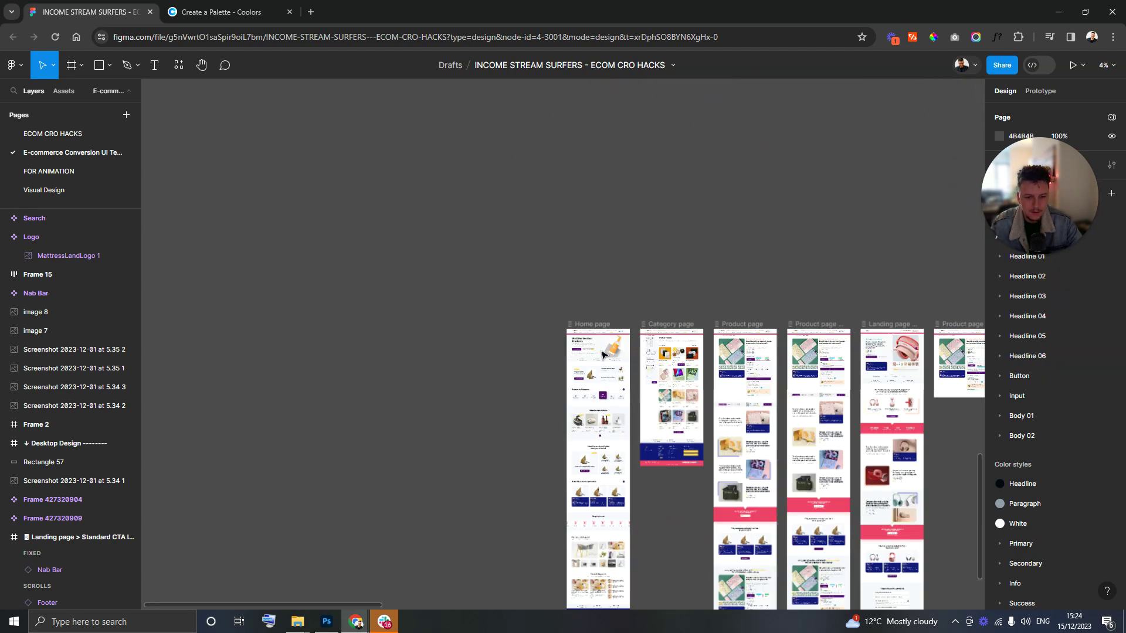
scroll(586, 329, up, 10)
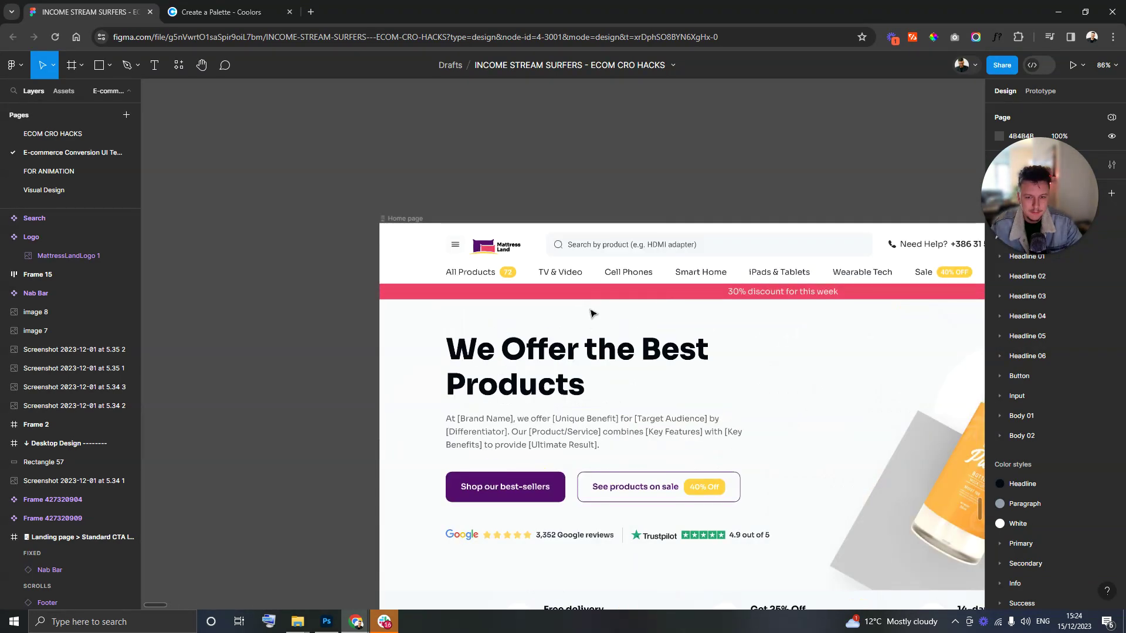
drag(731, 376, 614, 362)
scroll(486, 305, up, 4)
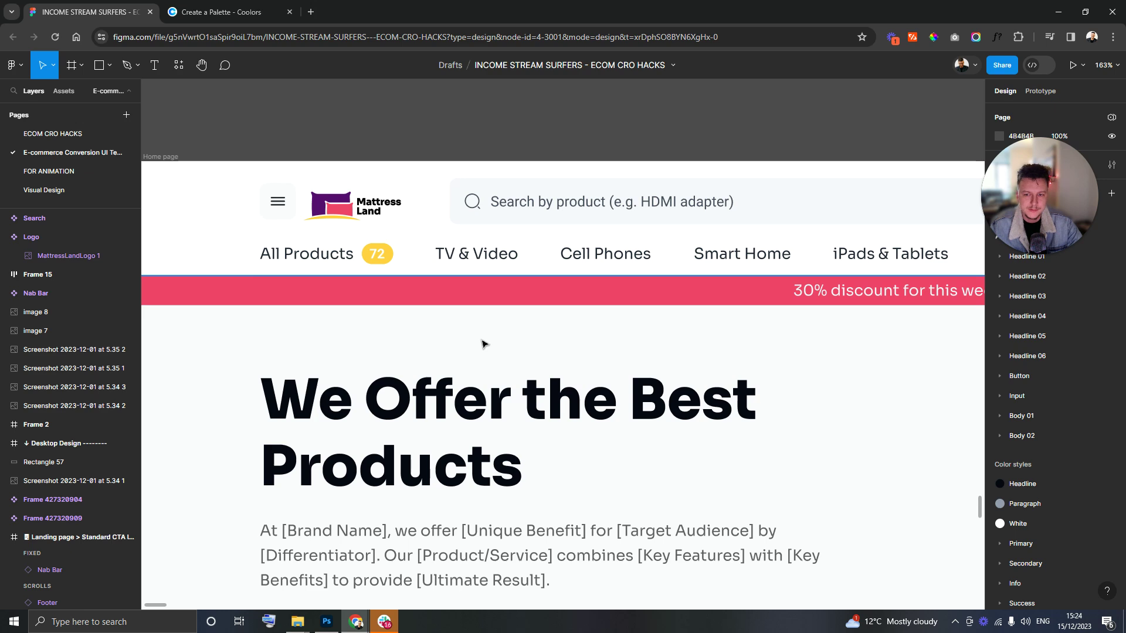
scroll(716, 390, down, 6)
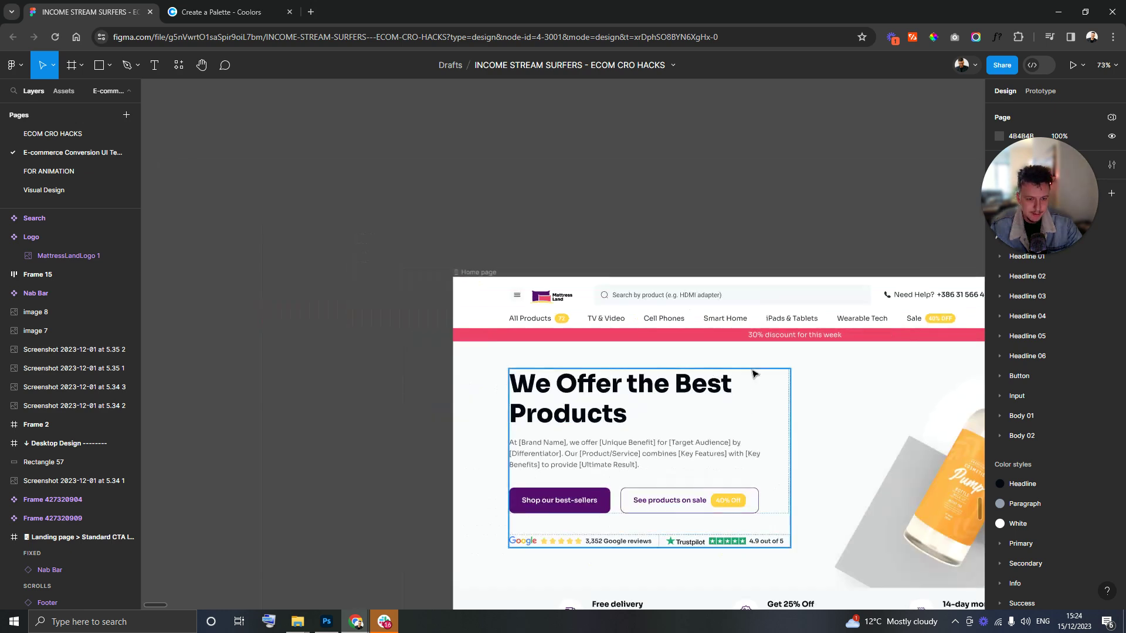
drag(582, 339, 600, 293)
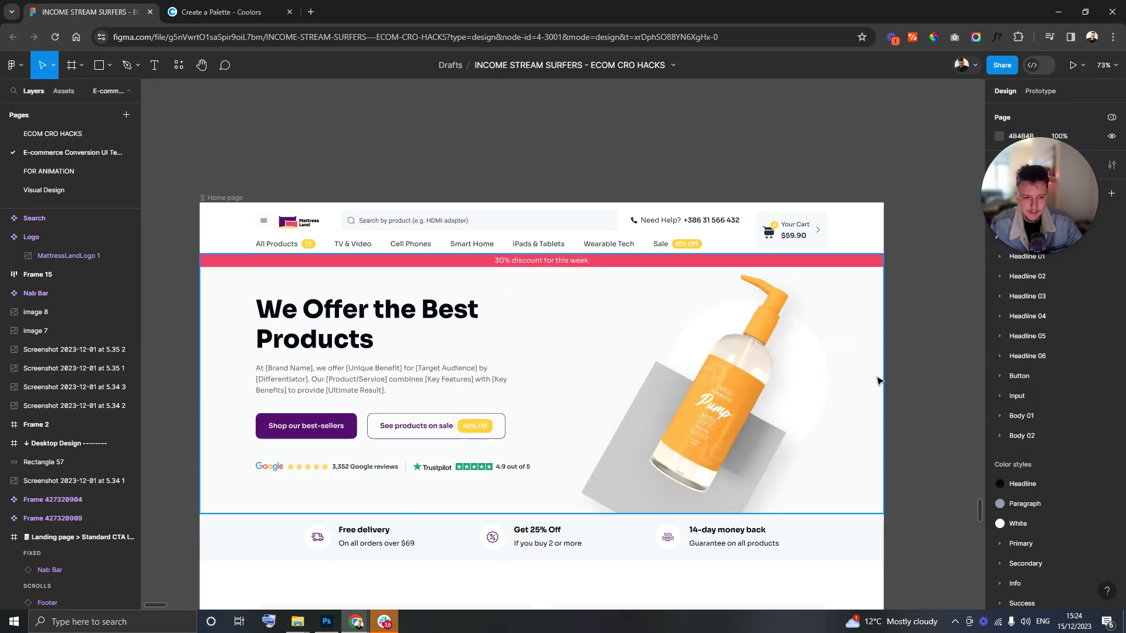
drag(877, 382, 797, 301)
click(655, 350)
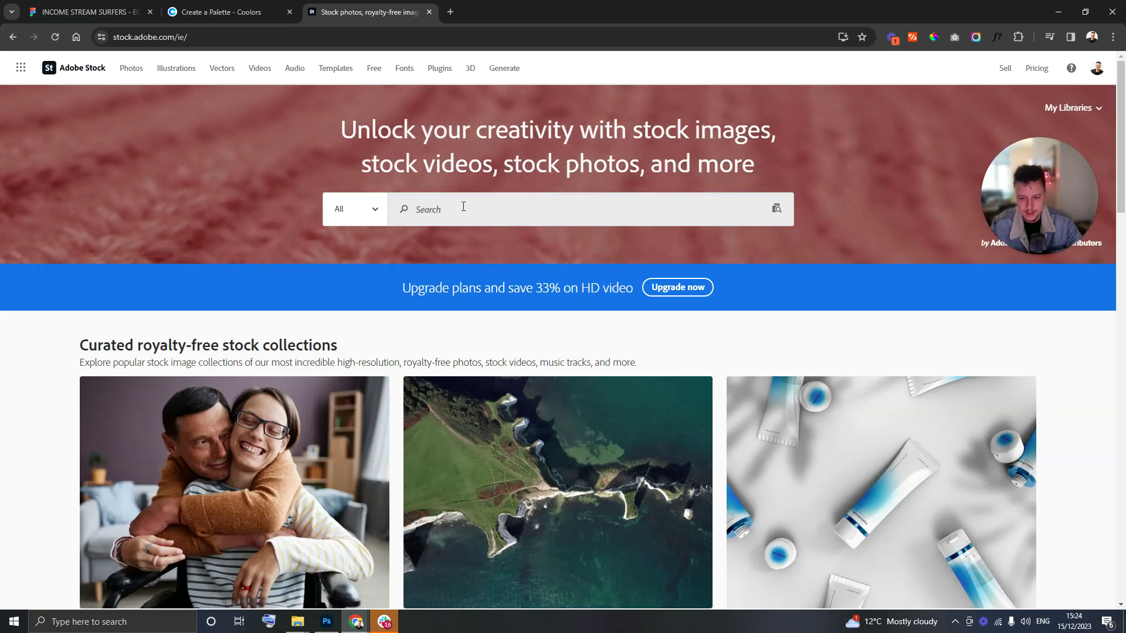
- Re-download the licensed bedroom photo from the Adobe Stock Instagram library, then return to Figma
click(1068, 107)
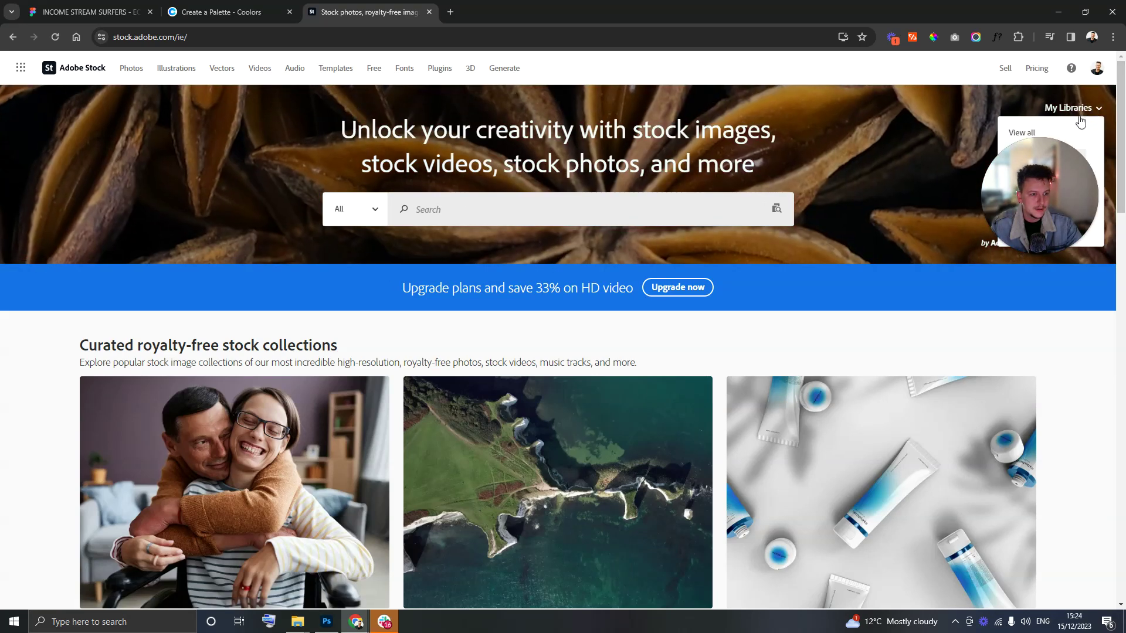
click(1011, 133)
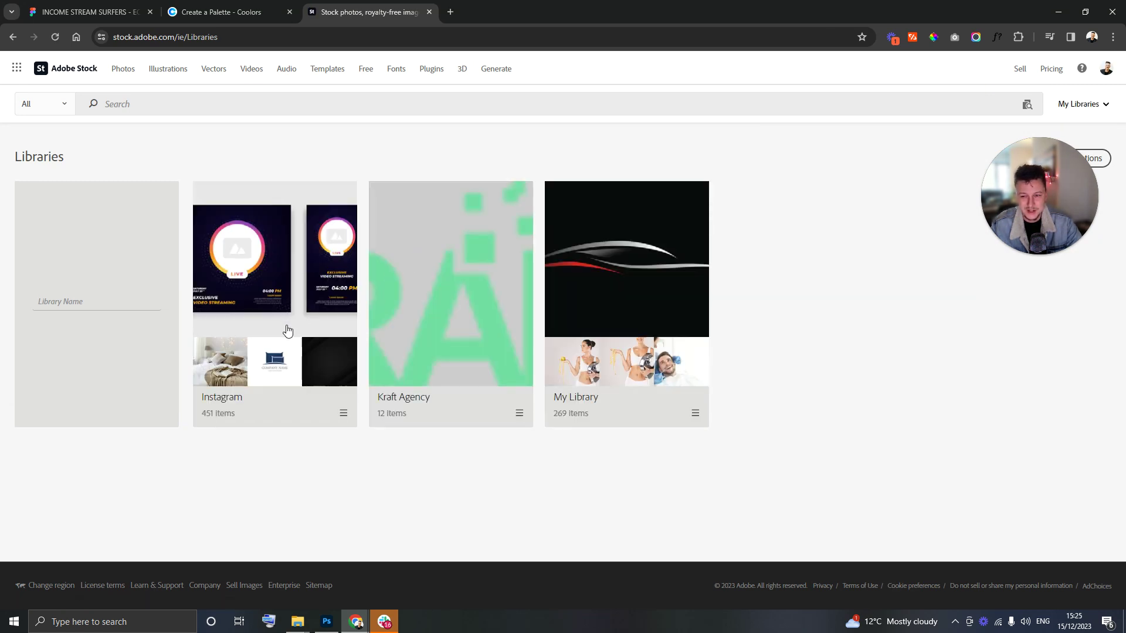
click(229, 369)
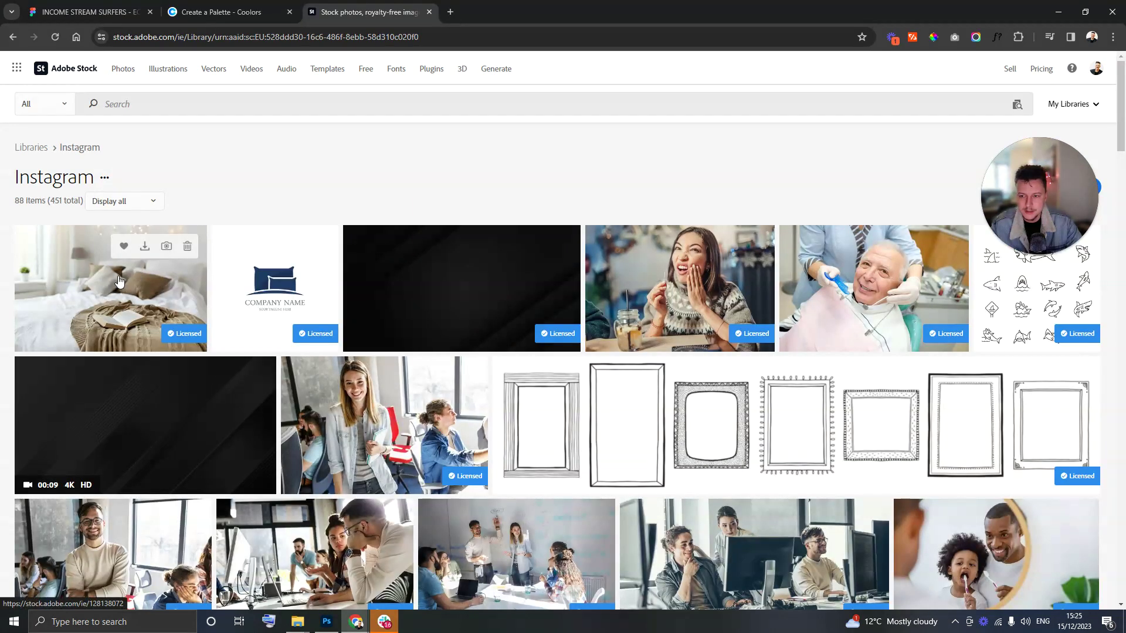
scroll(118, 281, down, 4)
click(190, 244)
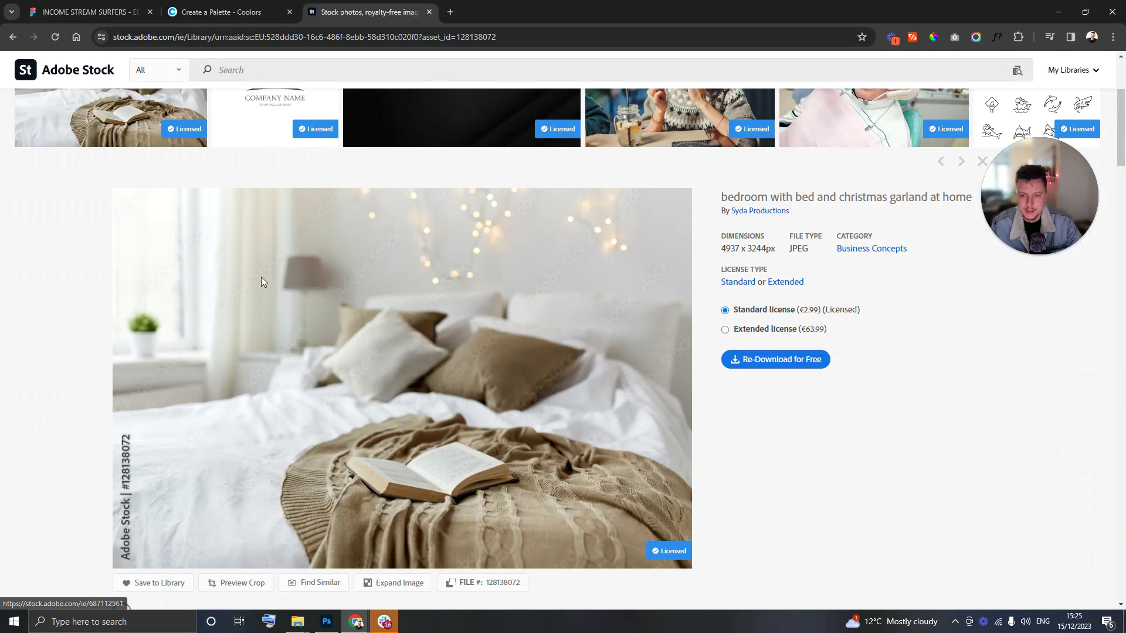
click(777, 358)
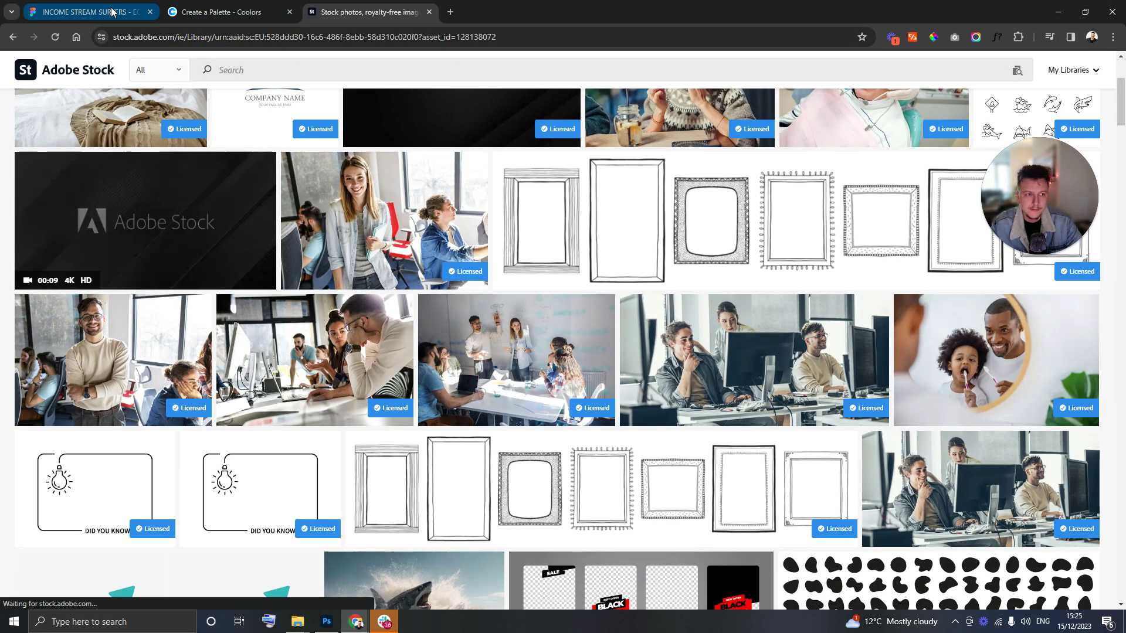
click(88, 12)
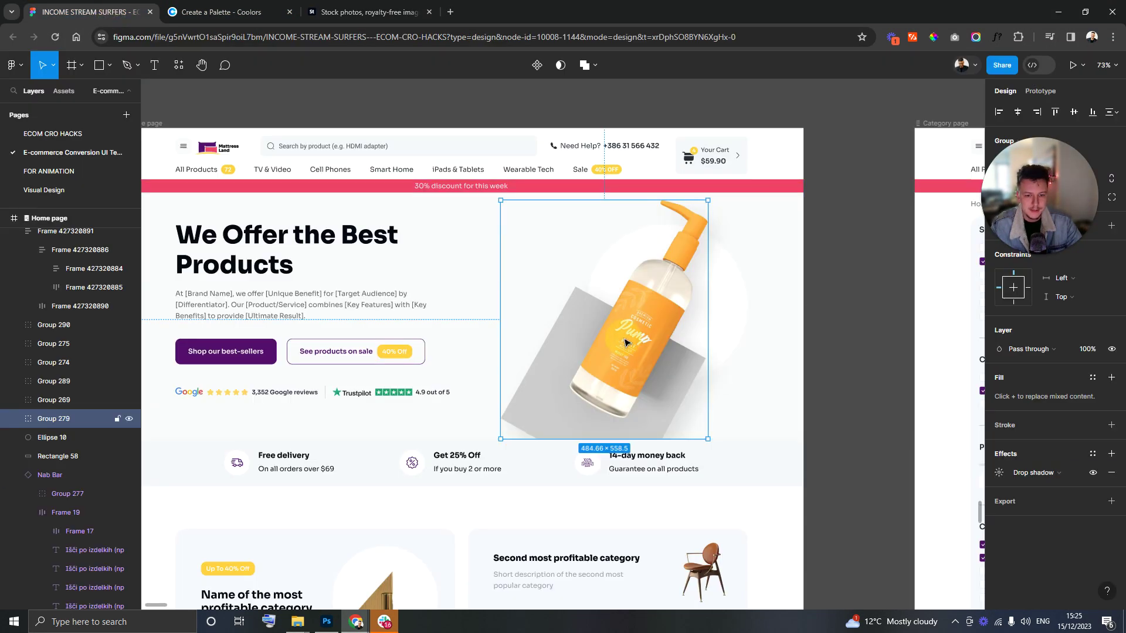
- Delete the orange bottle group from the hero and paste in the bedroom photo
drag(626, 343, 652, 346)
key(Delete)
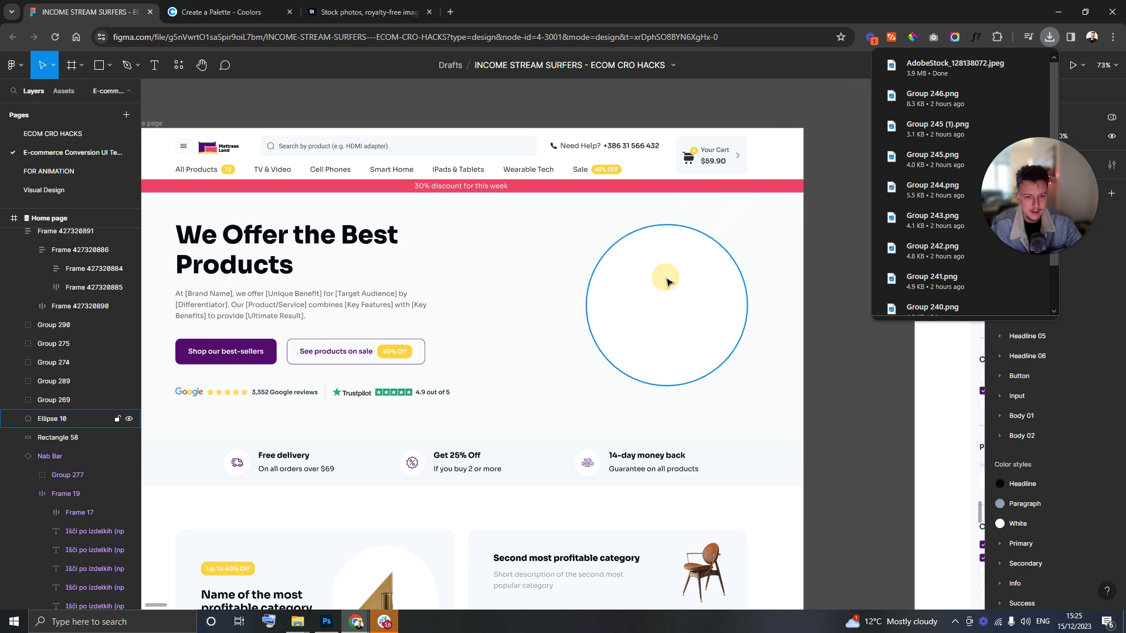
key(ctrl+v)
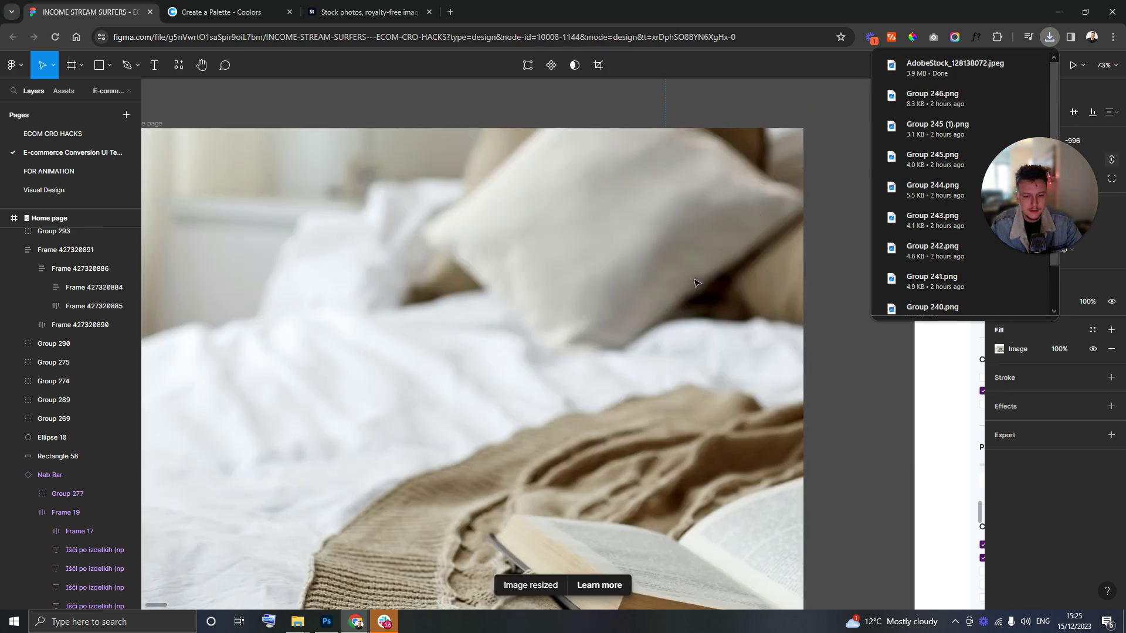
- Scale the oversized bedroom photo down to about 899×591
scroll(693, 283, down, 5)
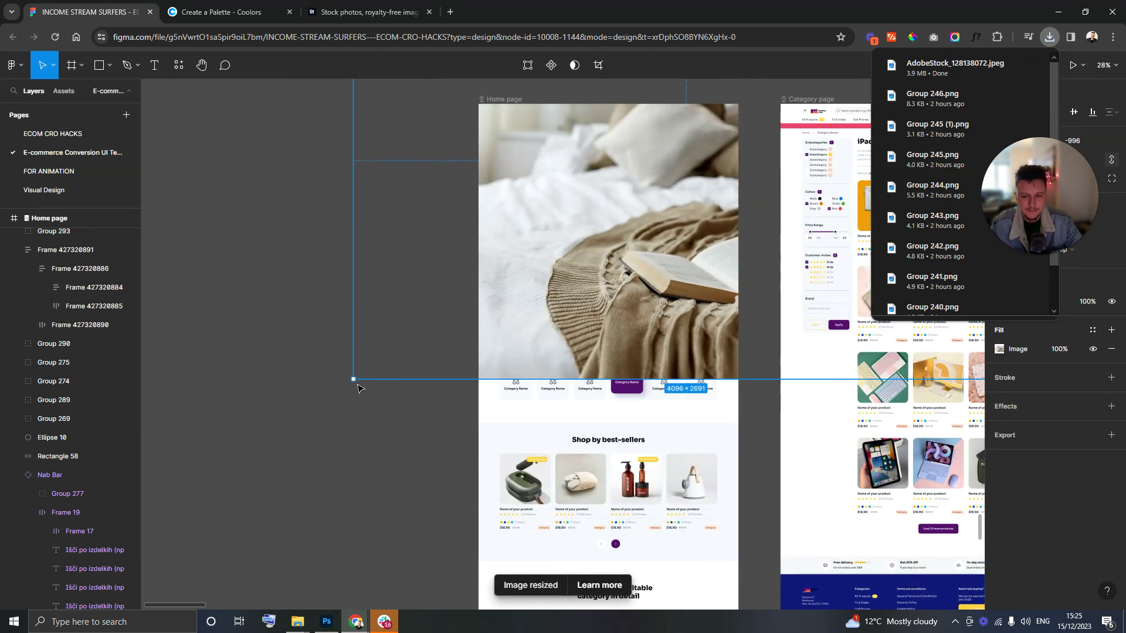
drag(350, 381, 766, 188)
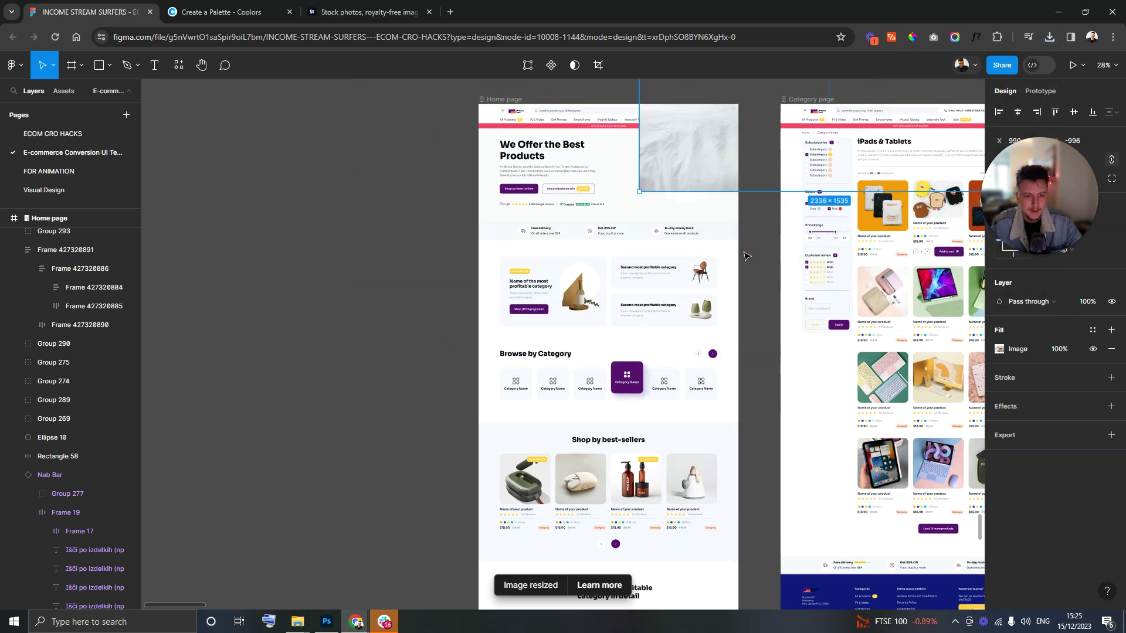
scroll(655, 414, up, 3)
scroll(654, 414, right, 1)
drag(555, 370, 788, 217)
drag(846, 167, 573, 356)
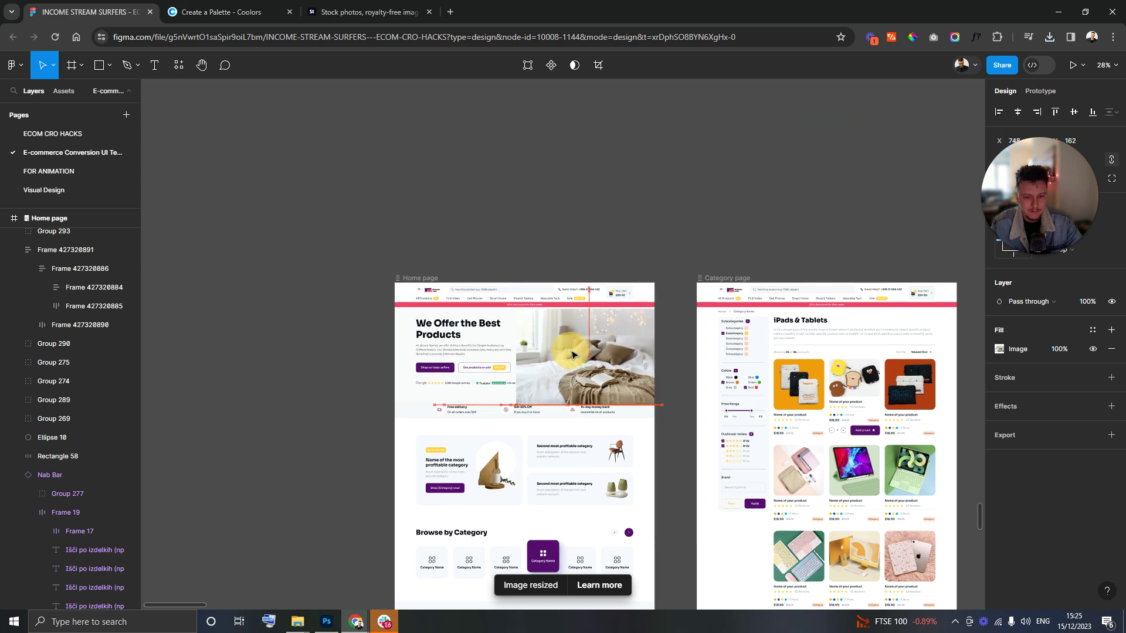
scroll(606, 396, up, 3)
scroll(606, 396, down, 5)
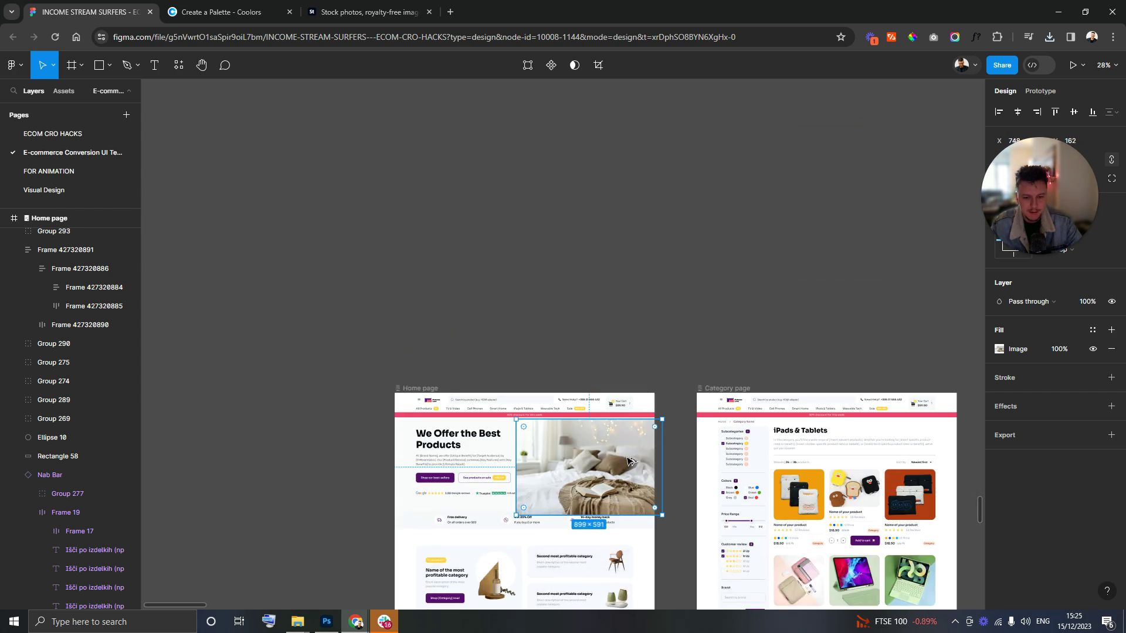
scroll(564, 326, up, 5)
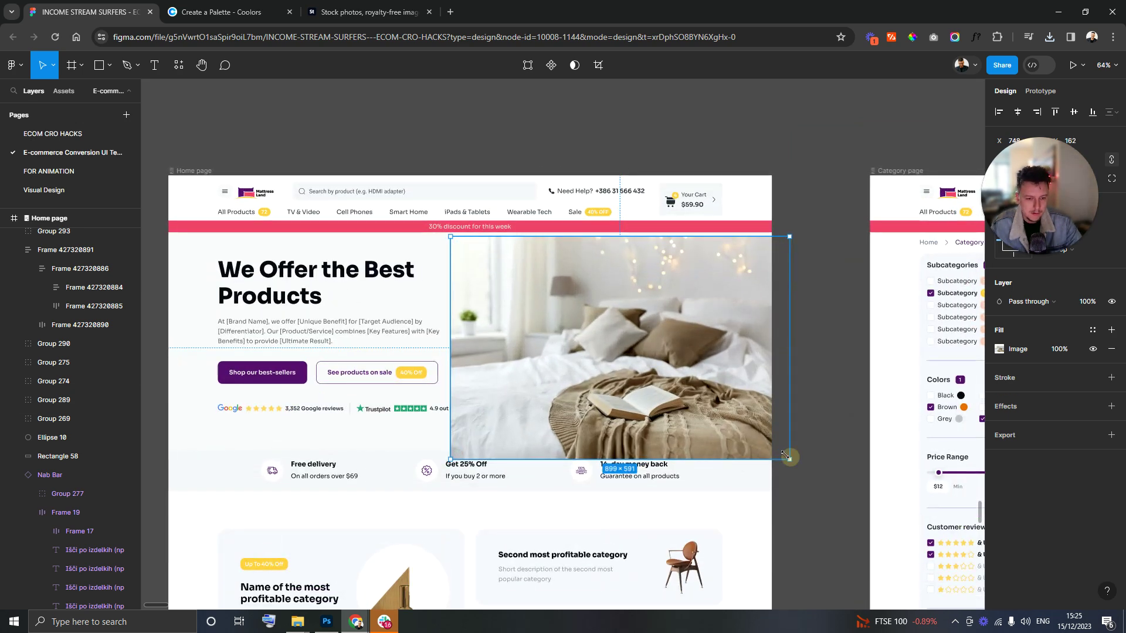
- Move the photo into the hero's right side and resize it to 867×570
drag(785, 455, 761, 437)
drag(683, 371, 692, 366)
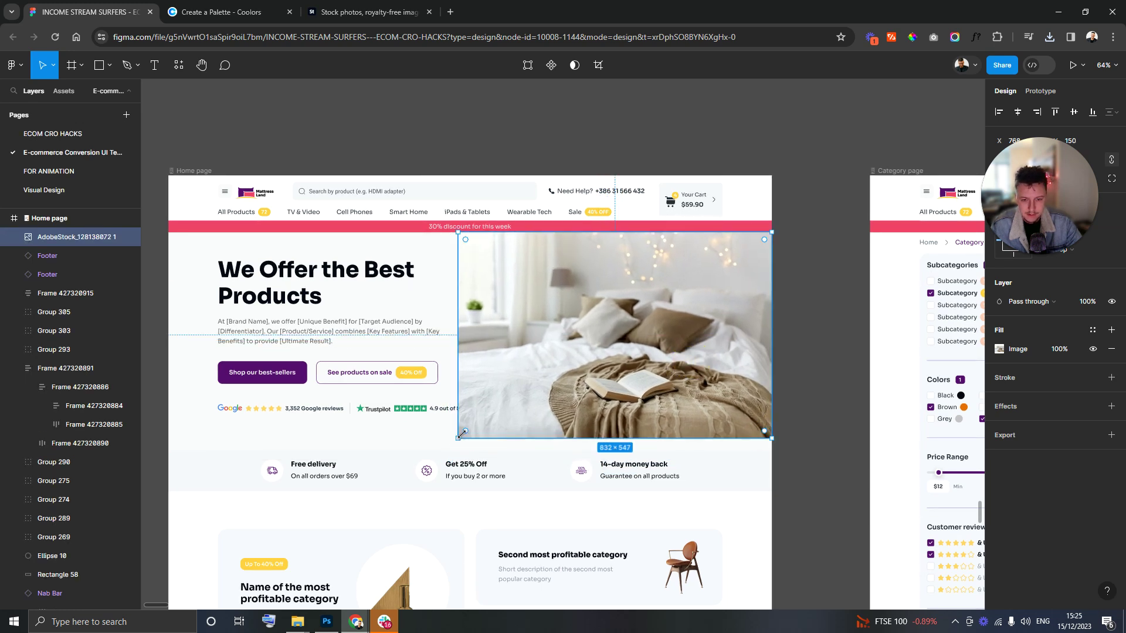
drag(557, 392, 575, 397)
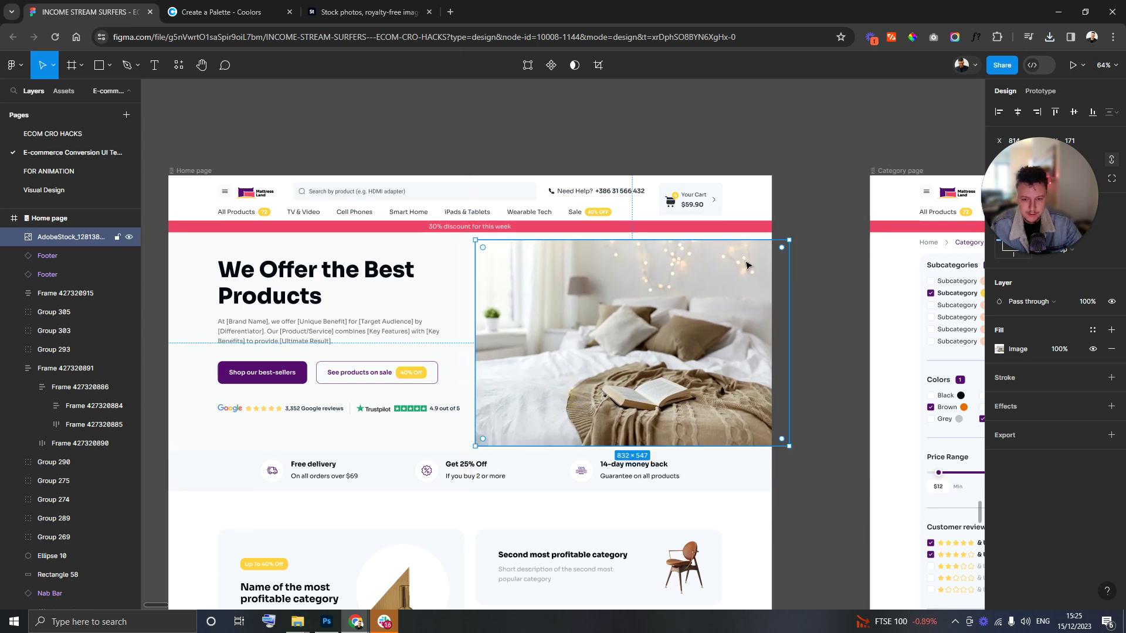
drag(792, 241, 799, 237)
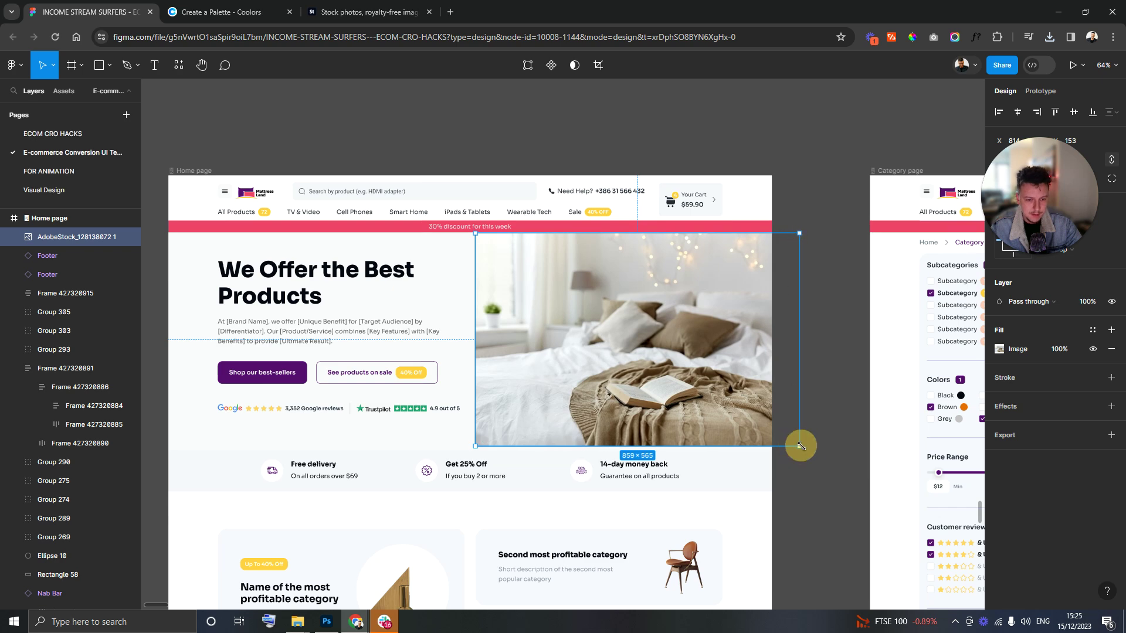
drag(801, 447, 803, 450)
scroll(797, 422, up, 3)
scroll(792, 404, down, 3)
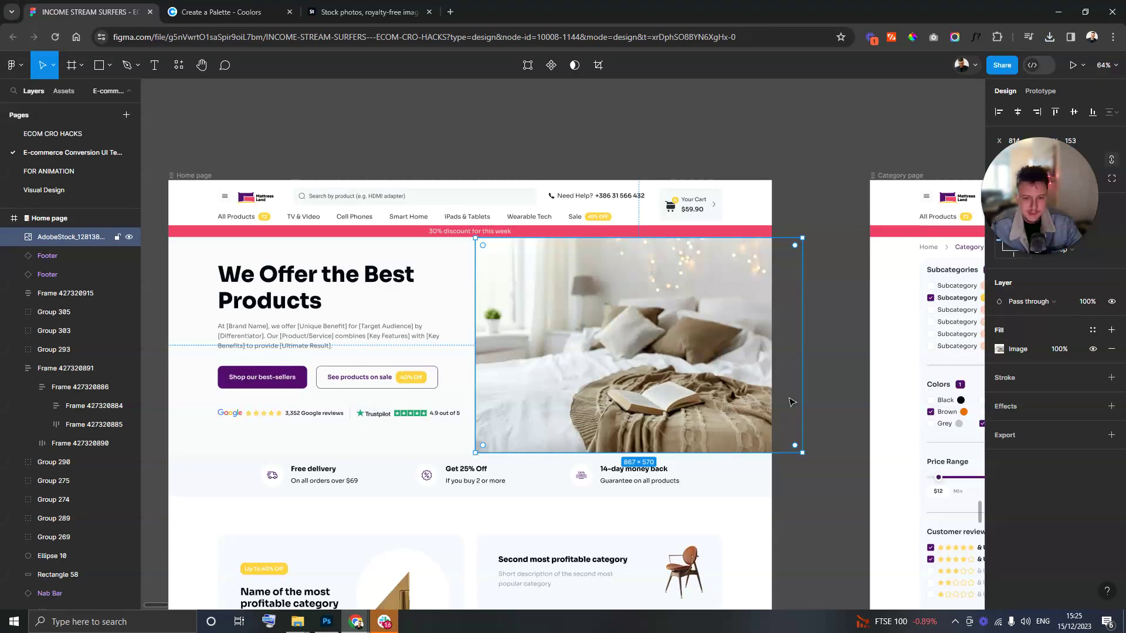
scroll(792, 401, up, 5)
- Lower the photo a few pixels and enlarge it to 877×577
click(877, 282)
click(563, 265)
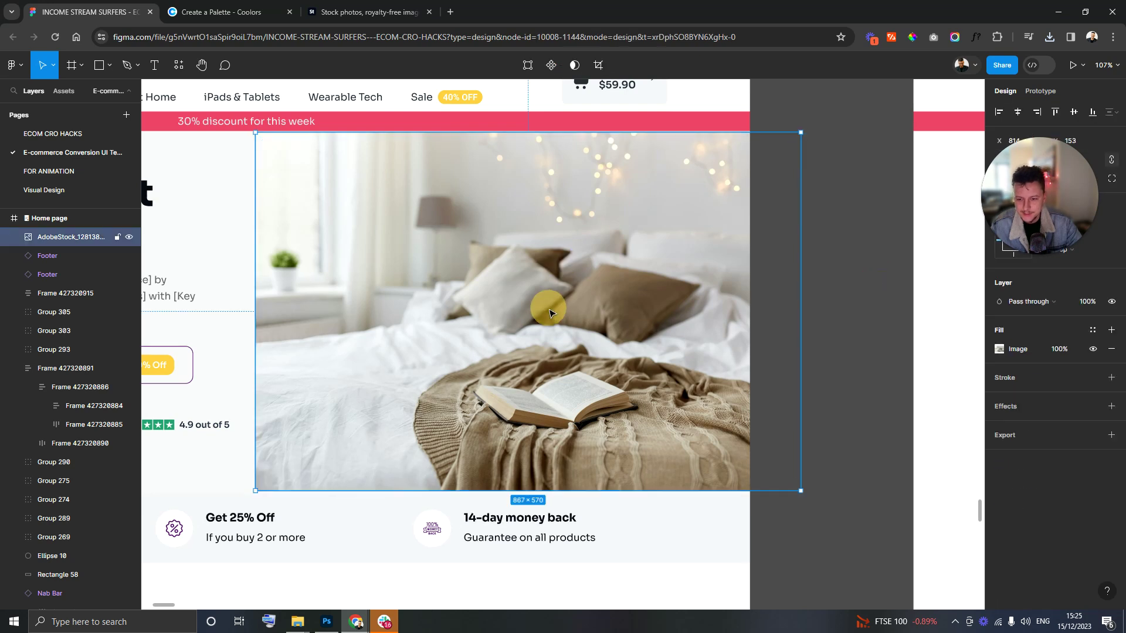
drag(549, 314, 549, 317)
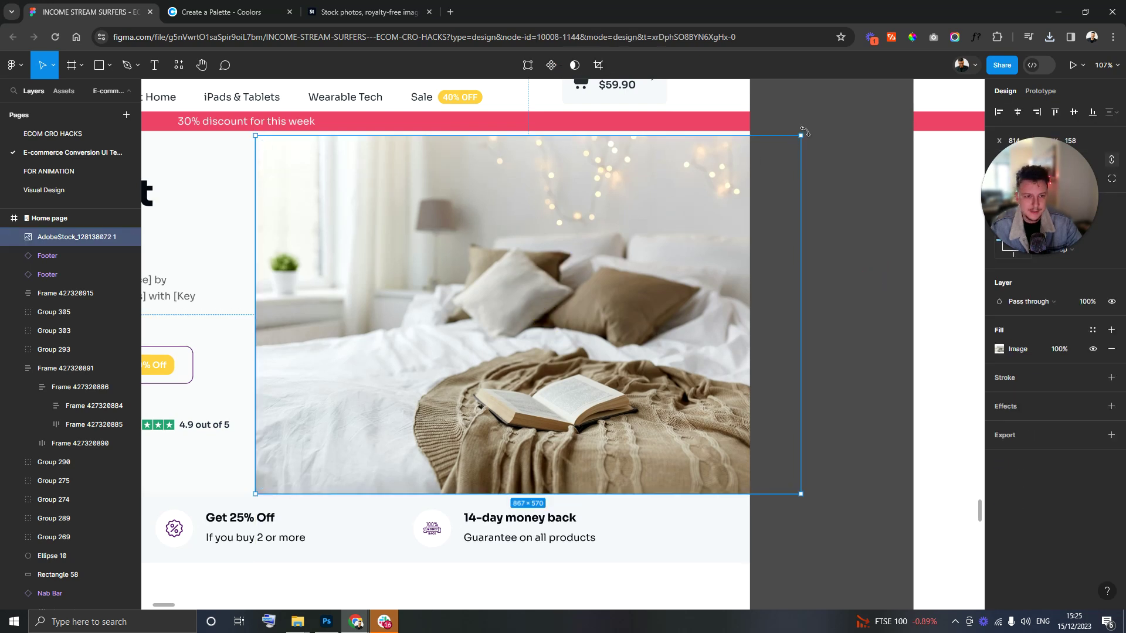
drag(803, 135, 807, 137)
click(885, 244)
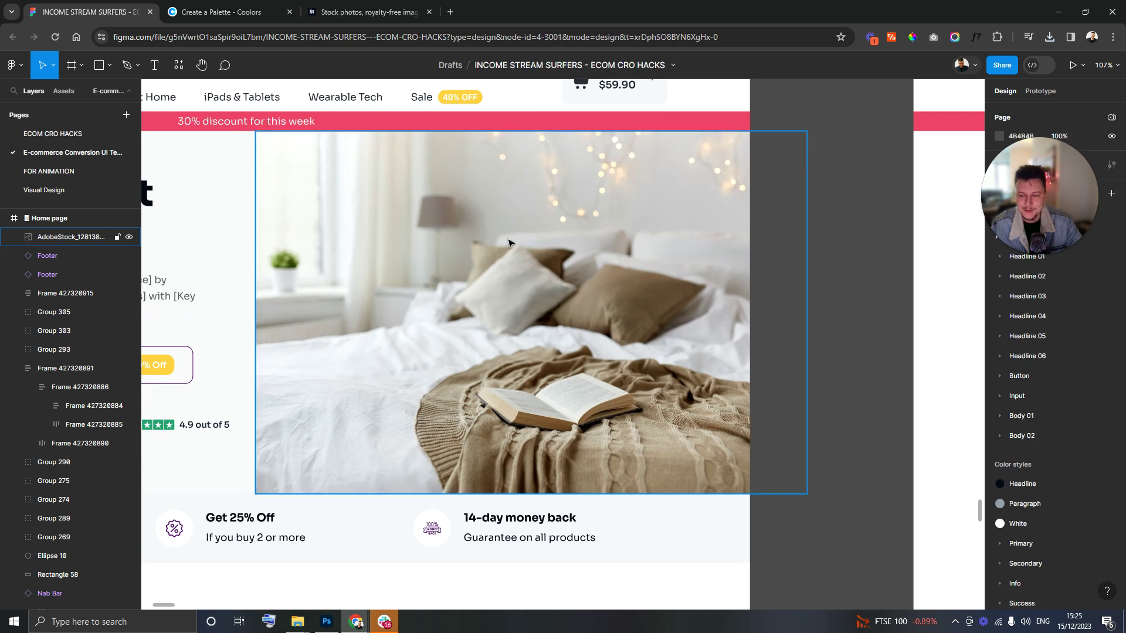
- Review the hero with the newly placed bedroom photo
scroll(311, 220, down, 5)
scroll(311, 220, up, 10)
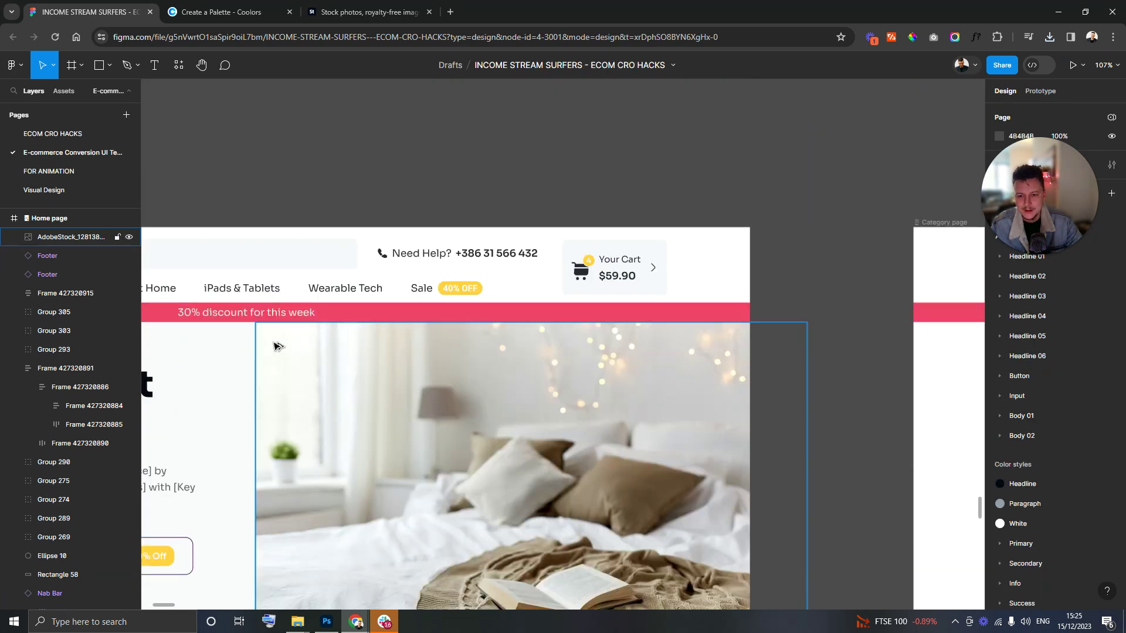
scroll(330, 352, down, 5)
scroll(631, 327, down, 5)
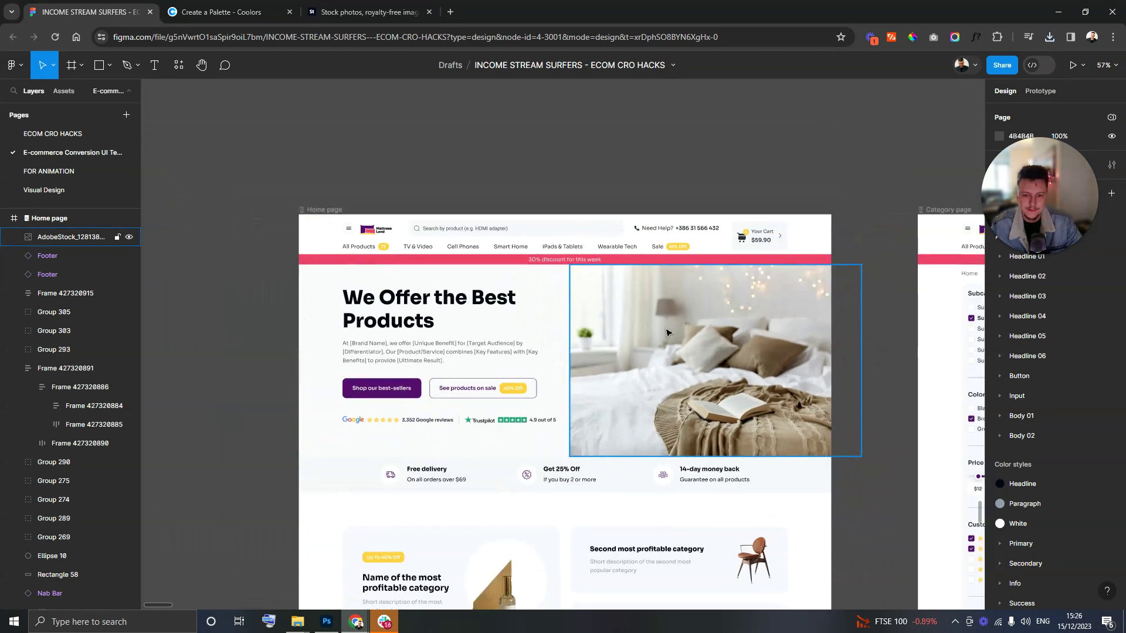
click(725, 162)
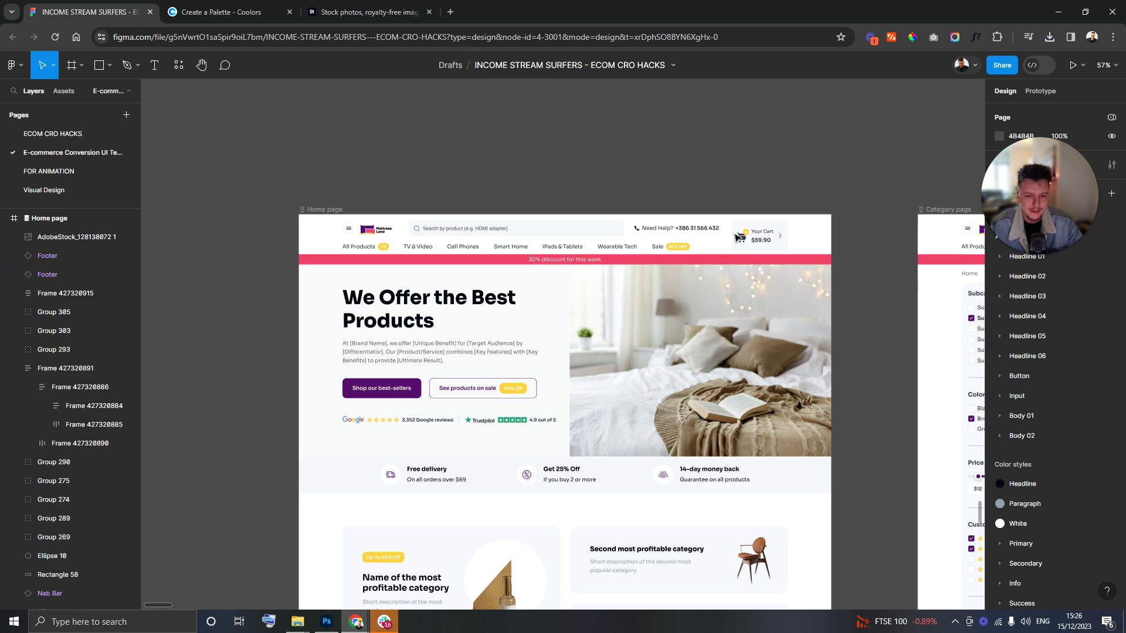
drag(827, 324, 804, 258)
scroll(804, 258, up, 5)
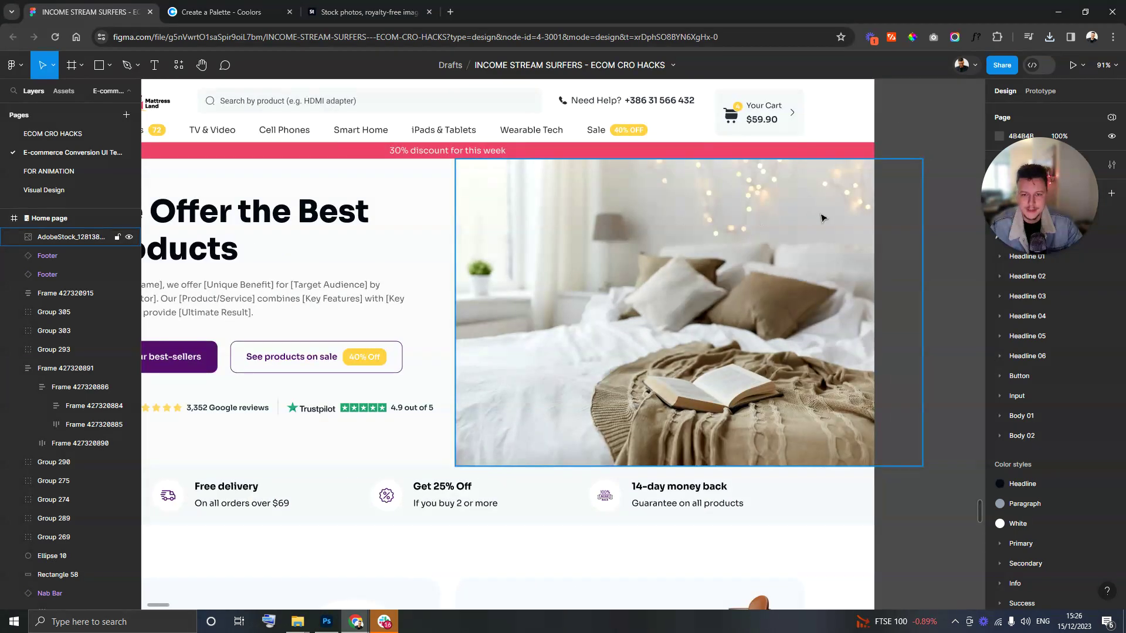
scroll(832, 234, down, 2)
click(870, 254)
scroll(853, 394, down, 1)
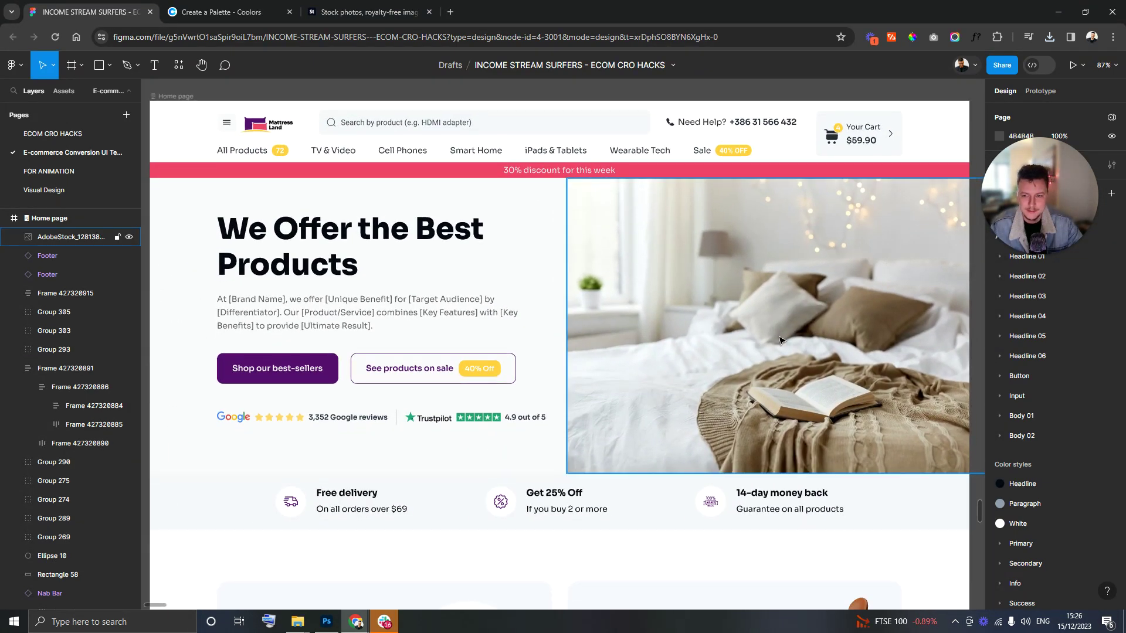
scroll(780, 340, down, 2)
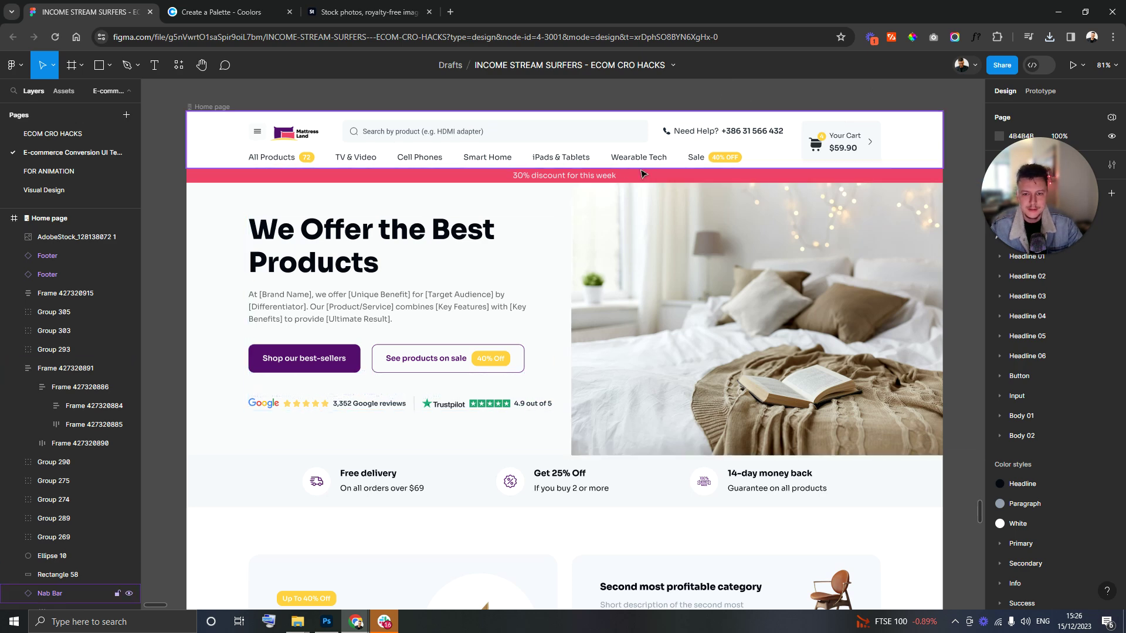
- Change the hero headline to "Dream Big," over "Sleep Well!" on two lines
double_click(453, 258)
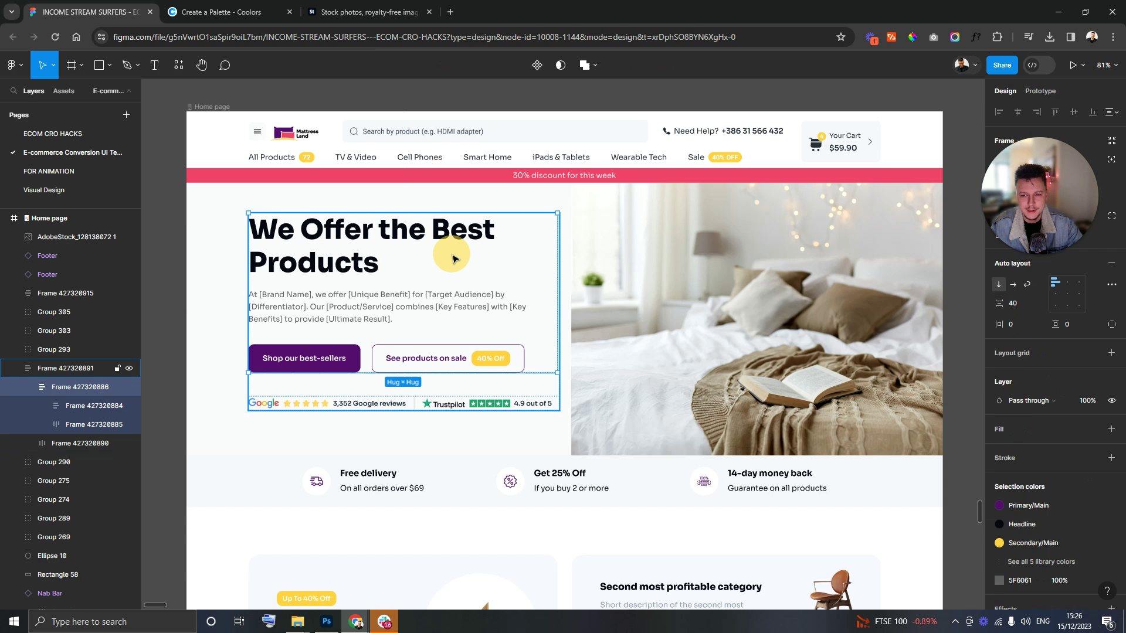
double_click(360, 261)
double_click(360, 261)
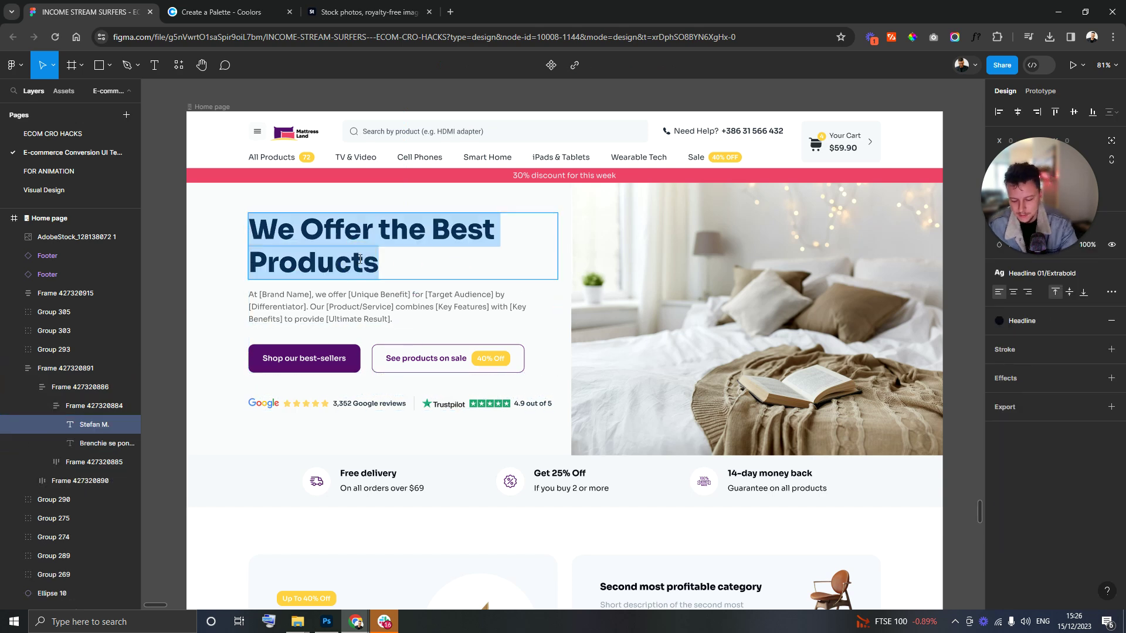
text(Dream Big,)
key(Return)
text(Sleep Well!)
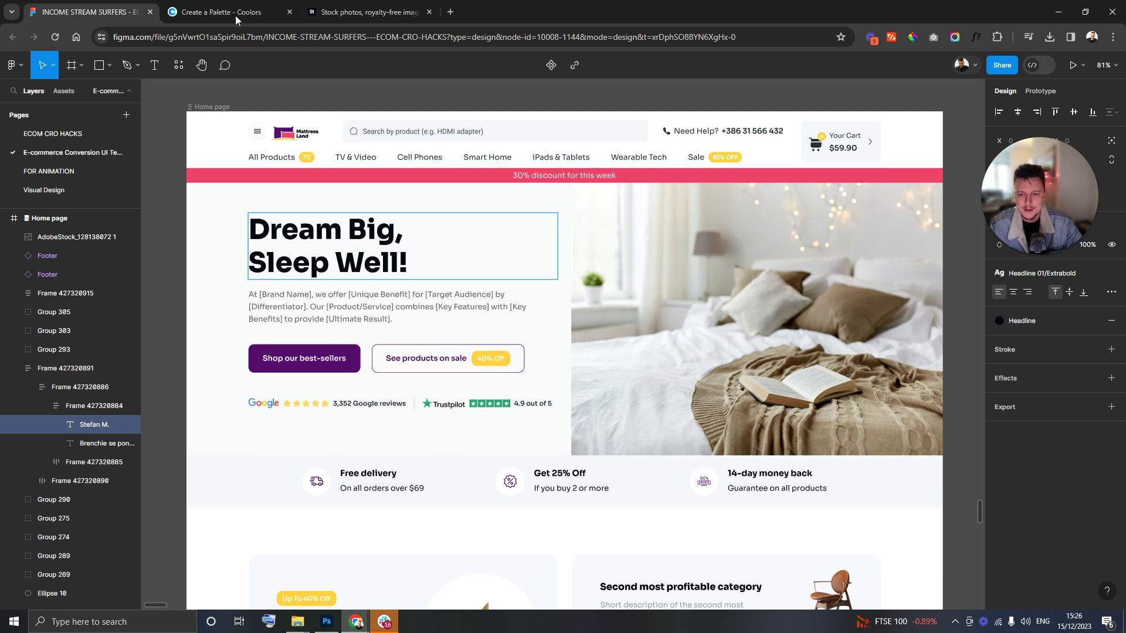
key(Escape)
click(327, 89)
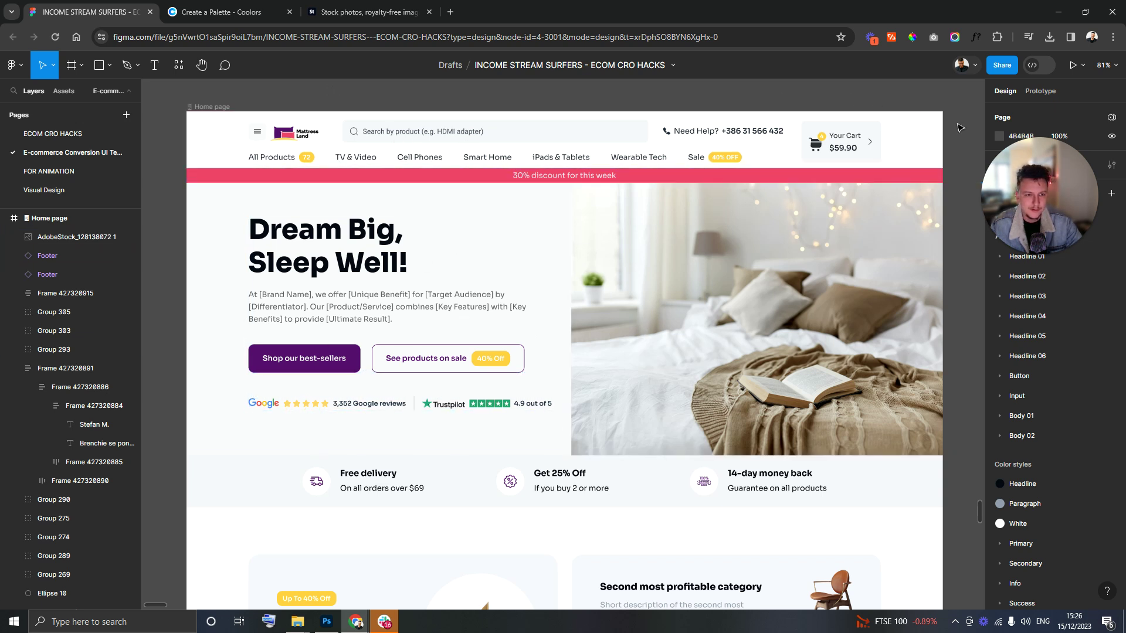
scroll(960, 126, down, 1)
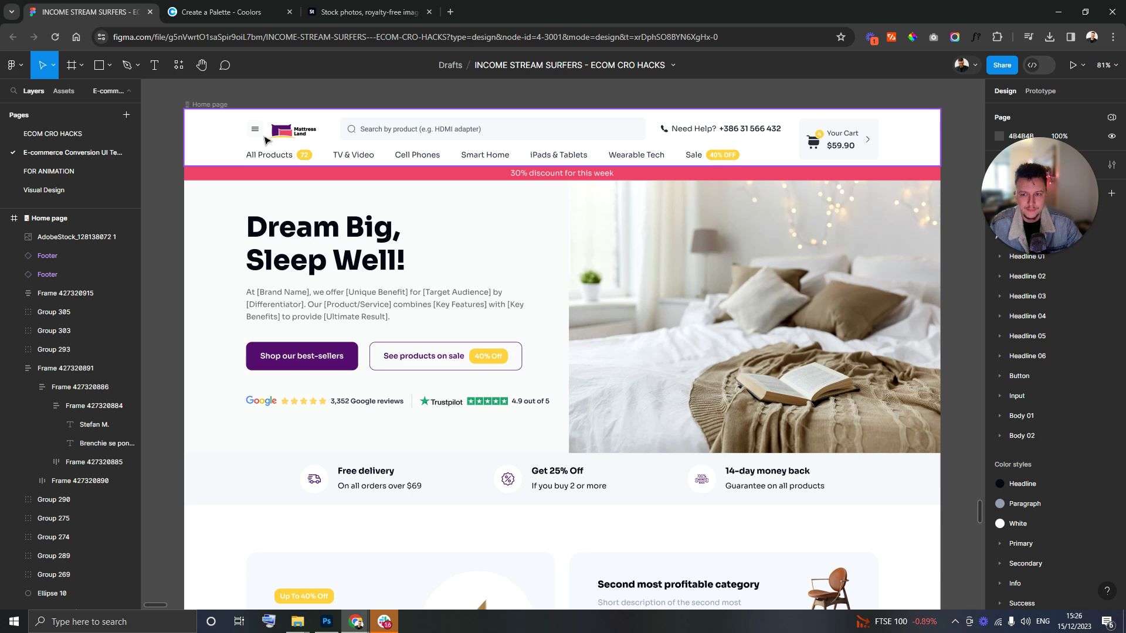
scroll(265, 139, up, 5)
scroll(676, 211, down, 5)
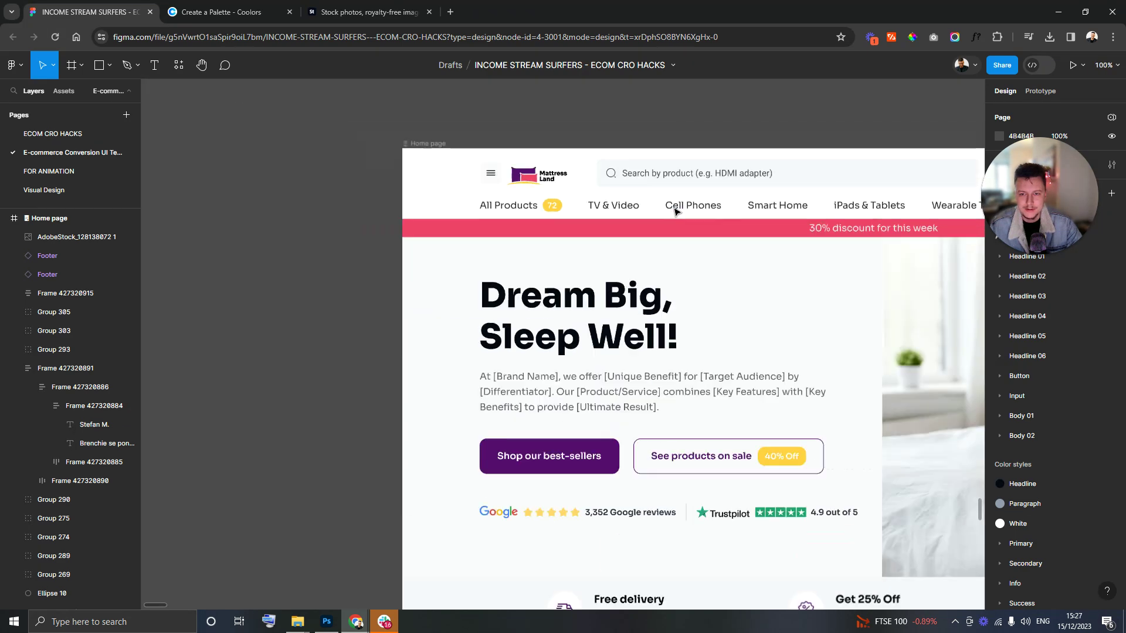
scroll(675, 211, down, 3)
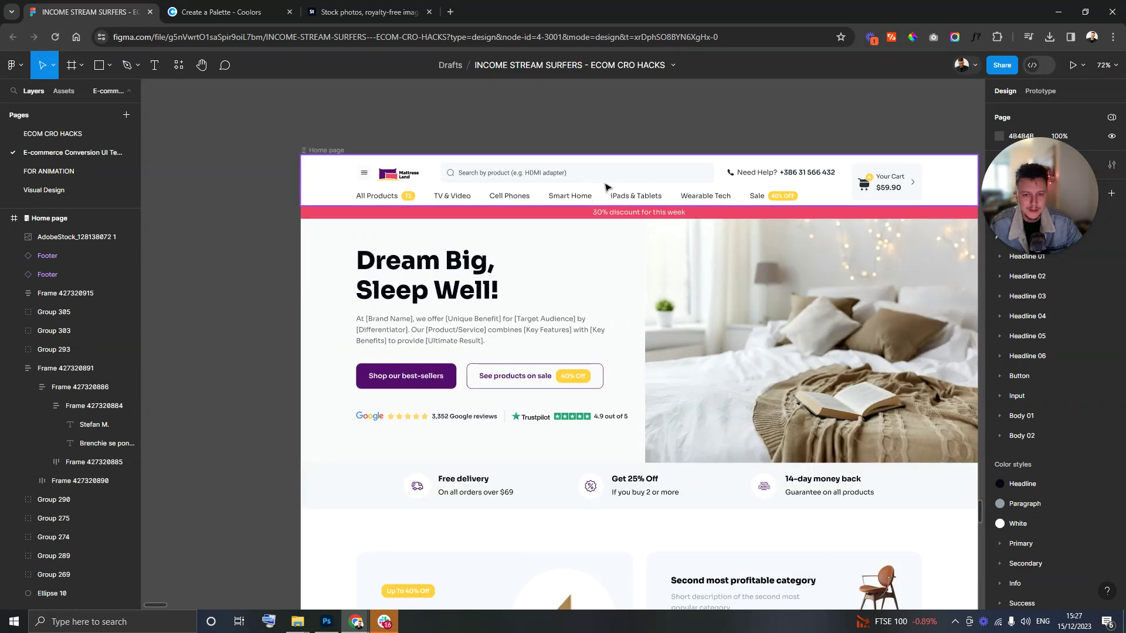
scroll(654, 197, up, 4)
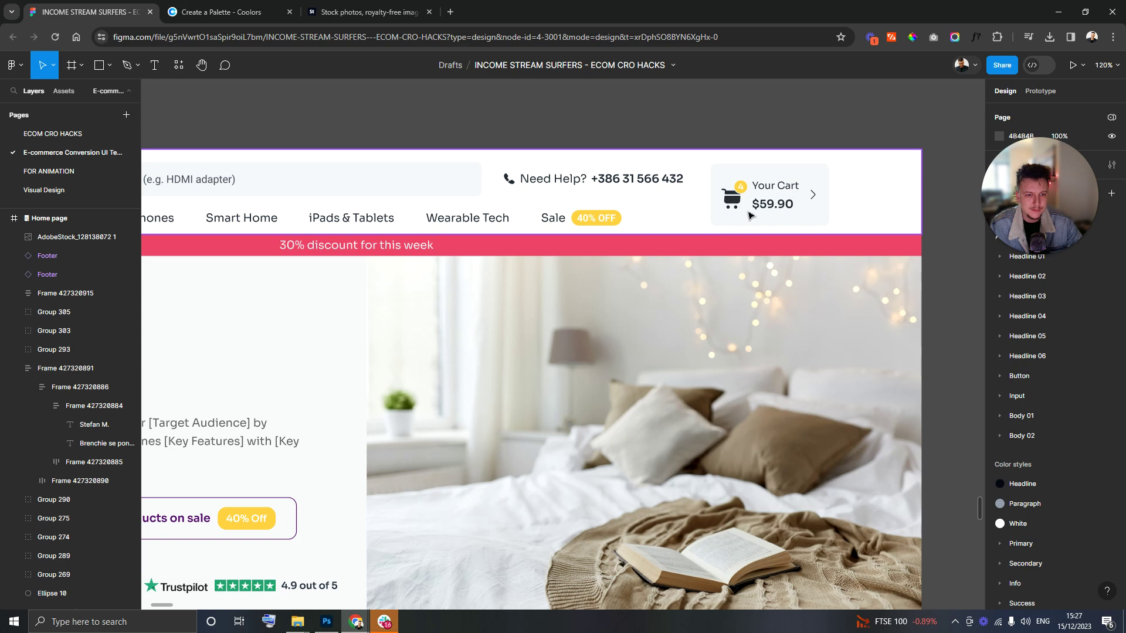
scroll(776, 200, down, 4)
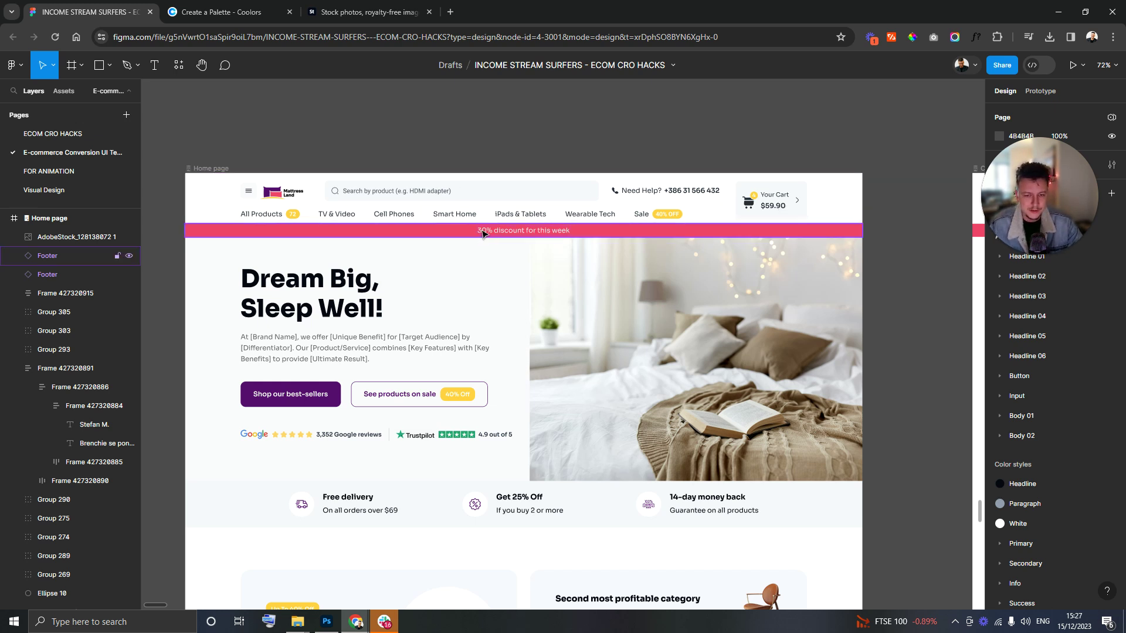
scroll(538, 272, down, 1)
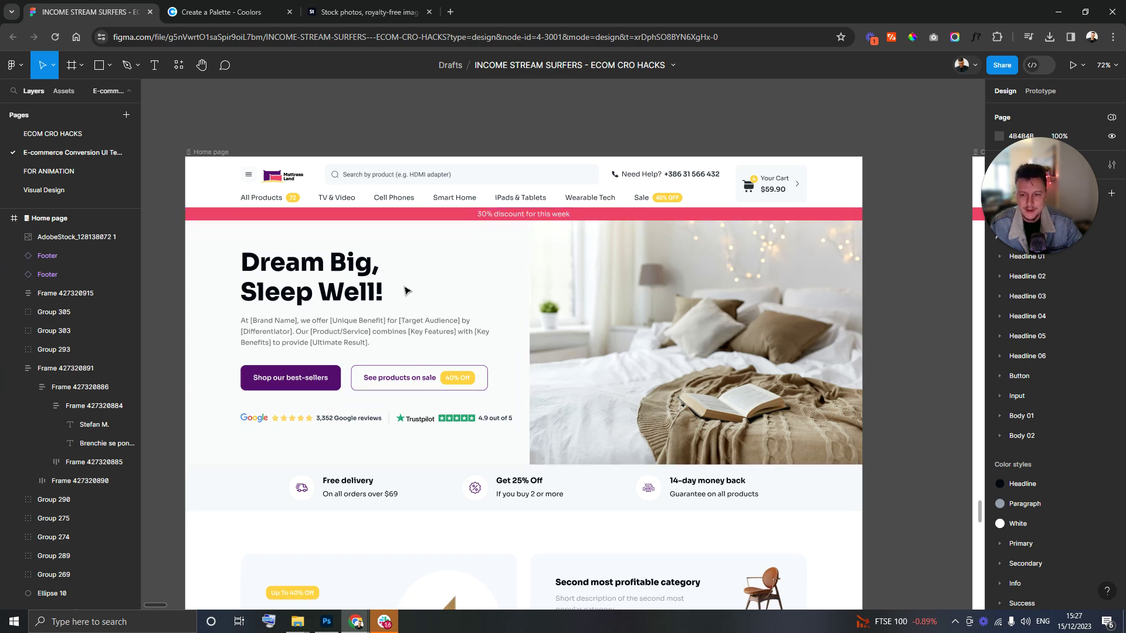
scroll(526, 320, up, 1)
scroll(597, 261, down, 2)
scroll(645, 264, up, 2)
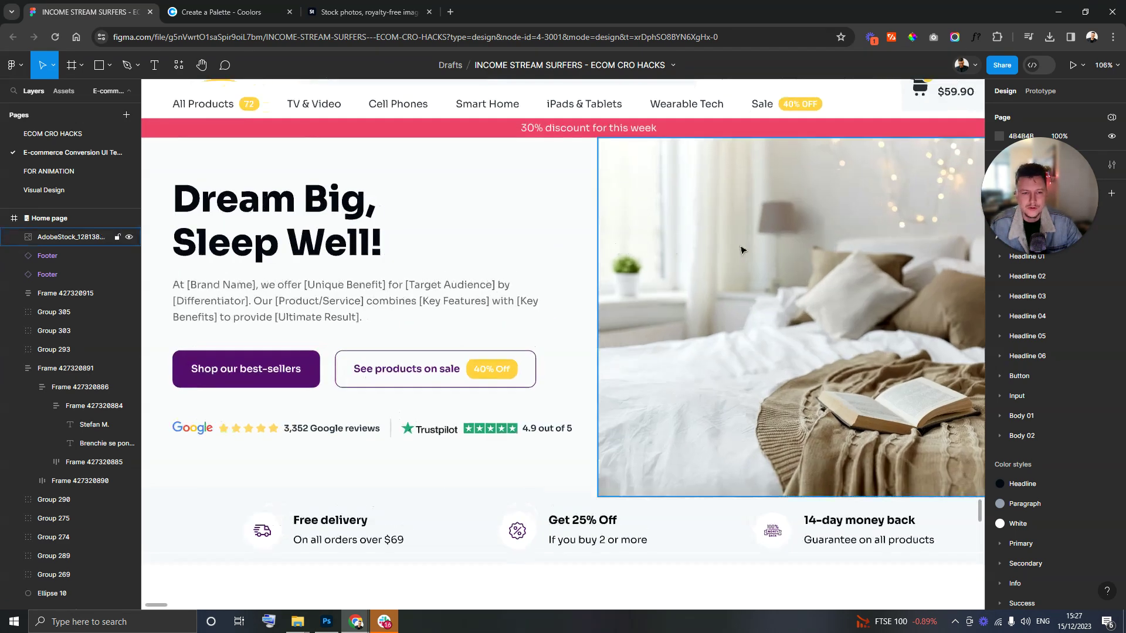
scroll(674, 264, right, 1)
scroll(702, 266, down, 2)
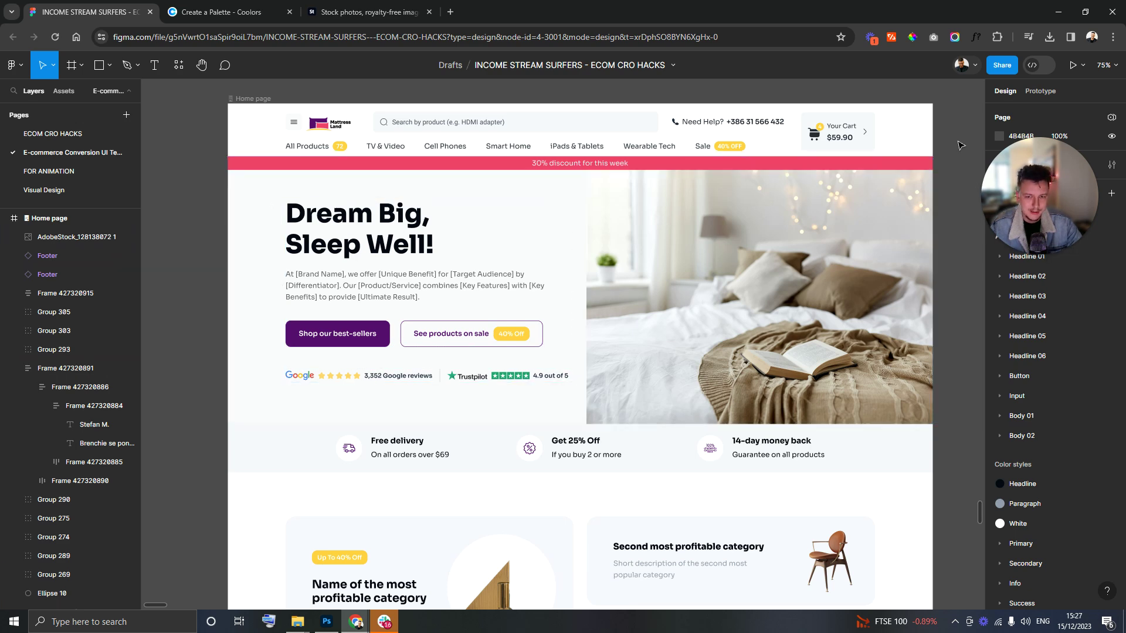
scroll(741, 126, up, 3)
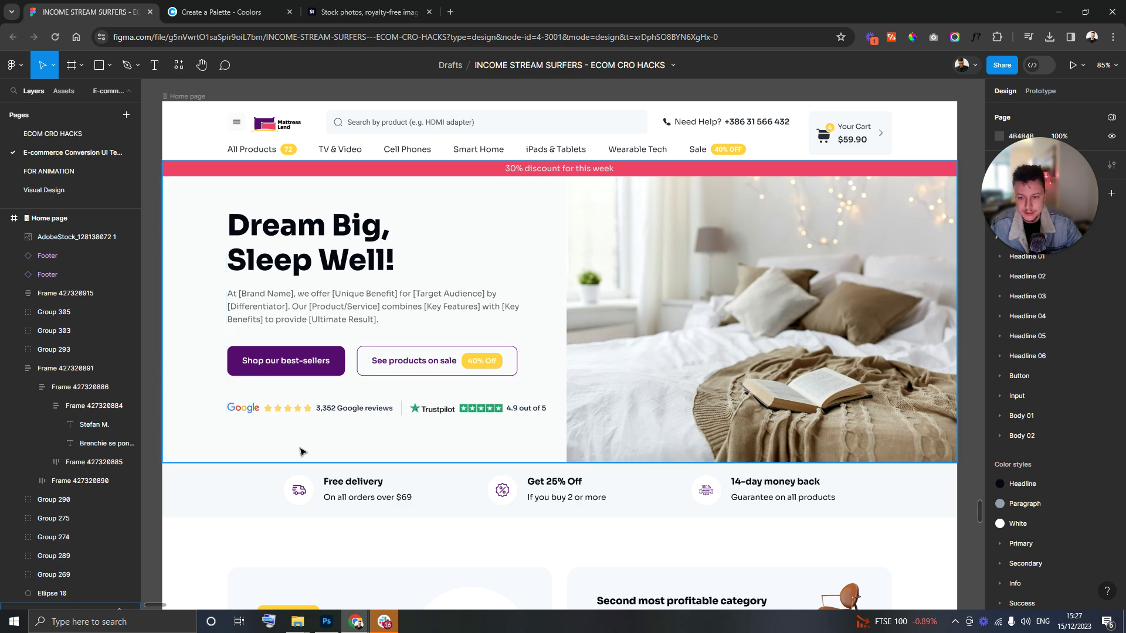
scroll(304, 448, up, 3)
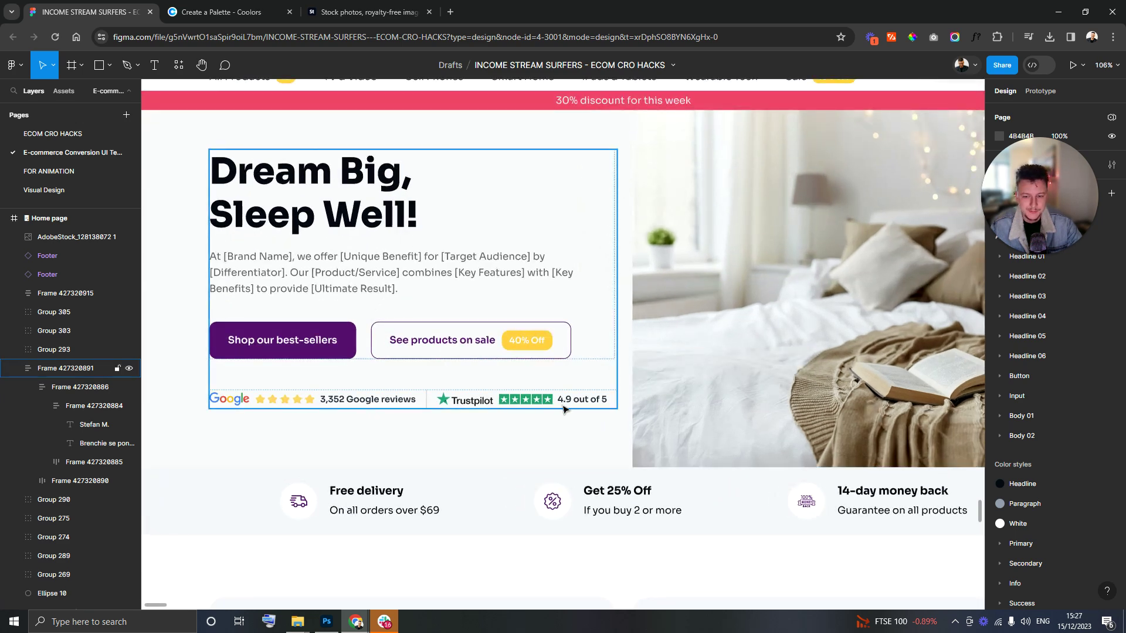
scroll(562, 409, down, 2)
scroll(562, 409, right, 2)
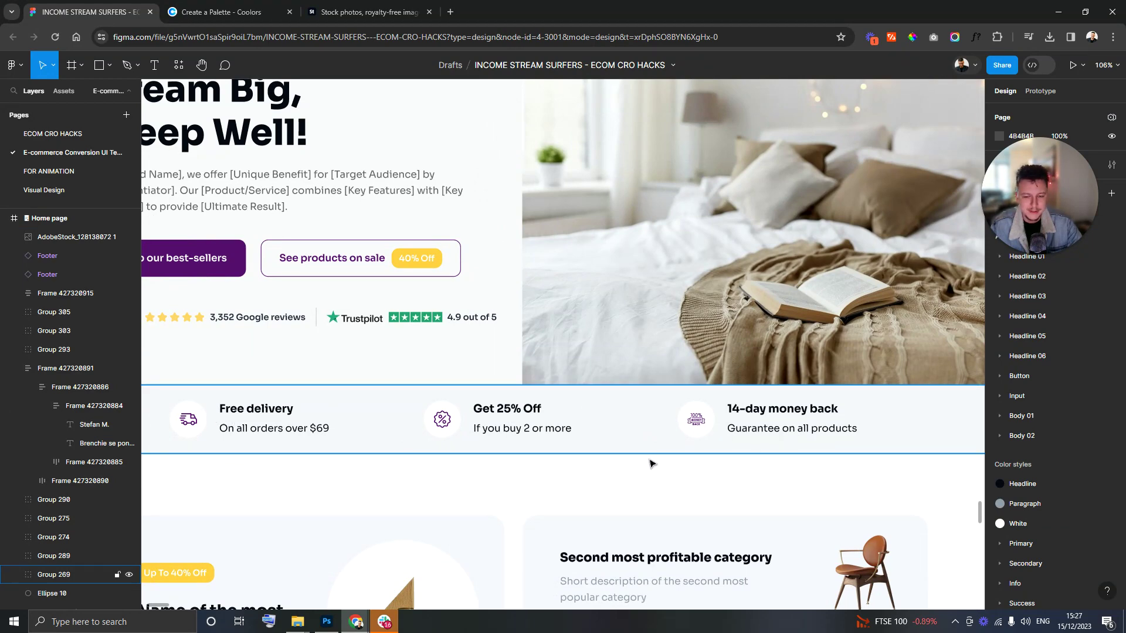
scroll(545, 427, down, 5)
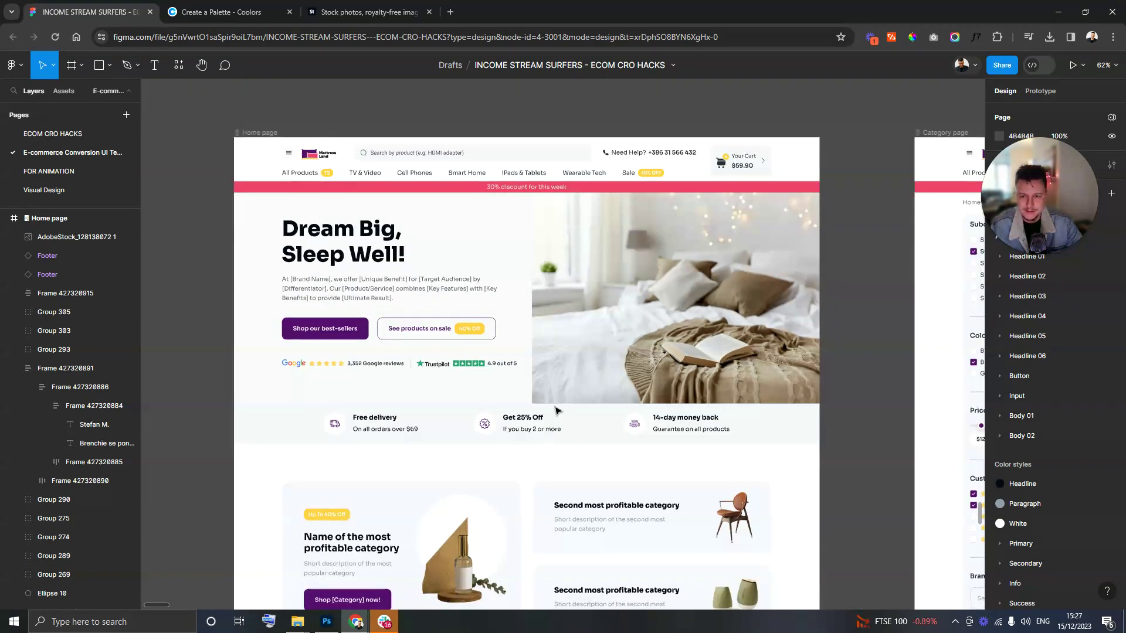
scroll(545, 388, up, 3)
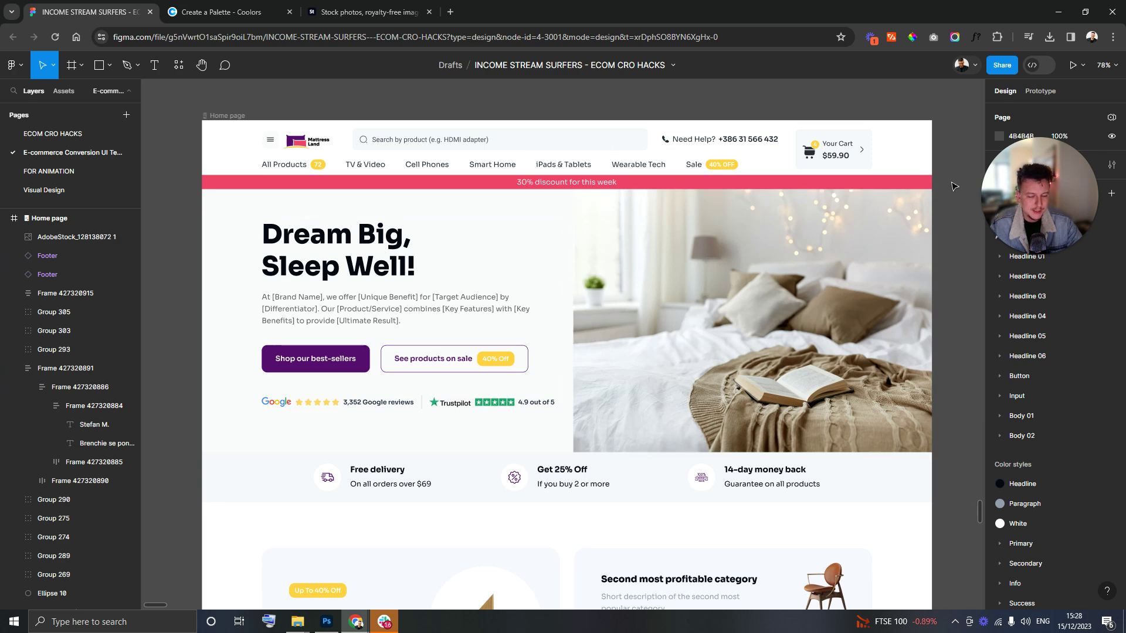
scroll(952, 187, down, 3)
scroll(938, 223, down, 1)
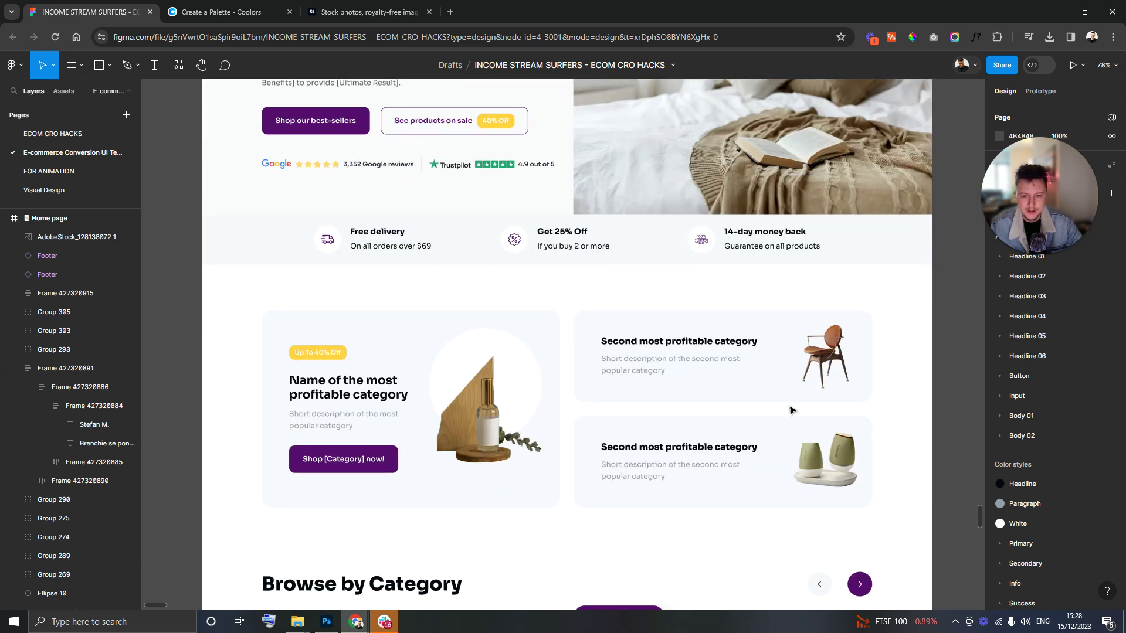
scroll(708, 392, down, 5)
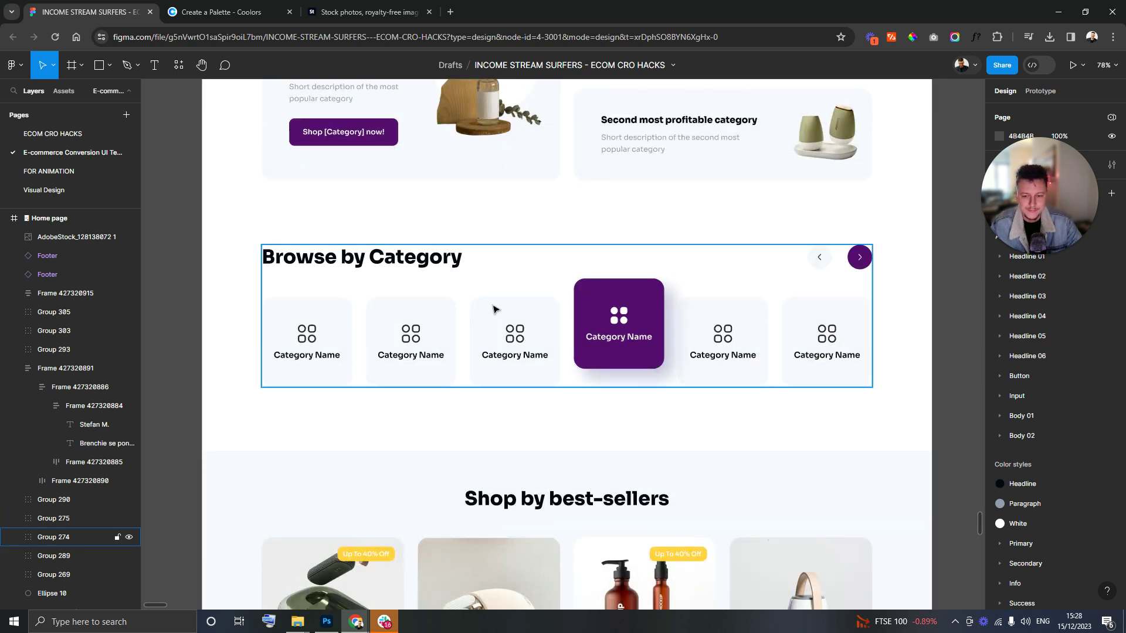
scroll(569, 329, up, 5)
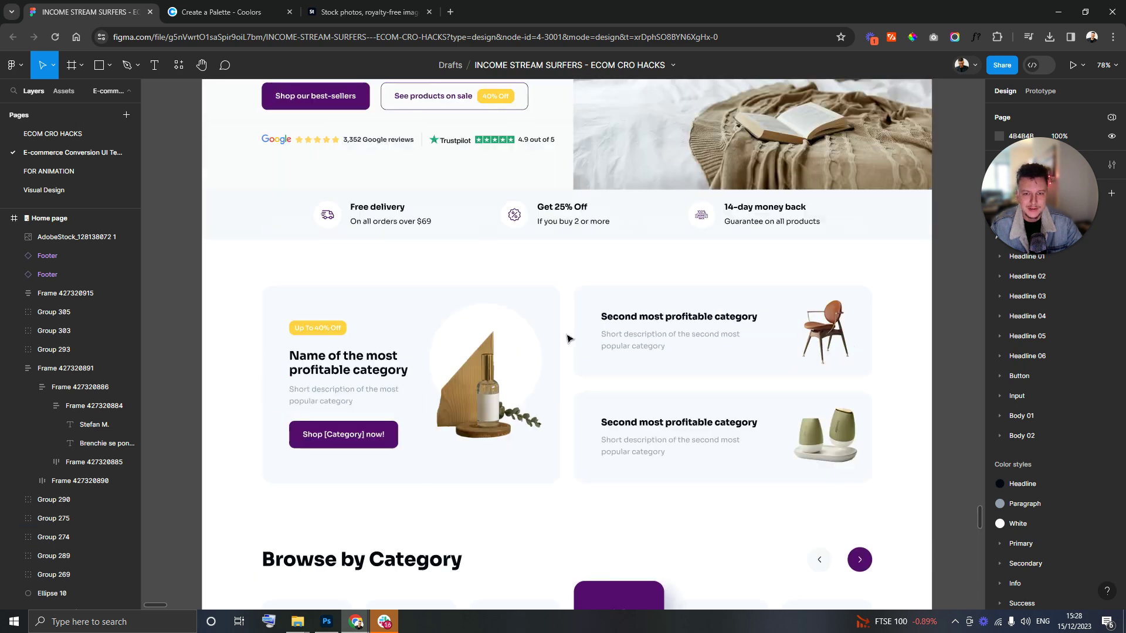
scroll(571, 337, down, 4)
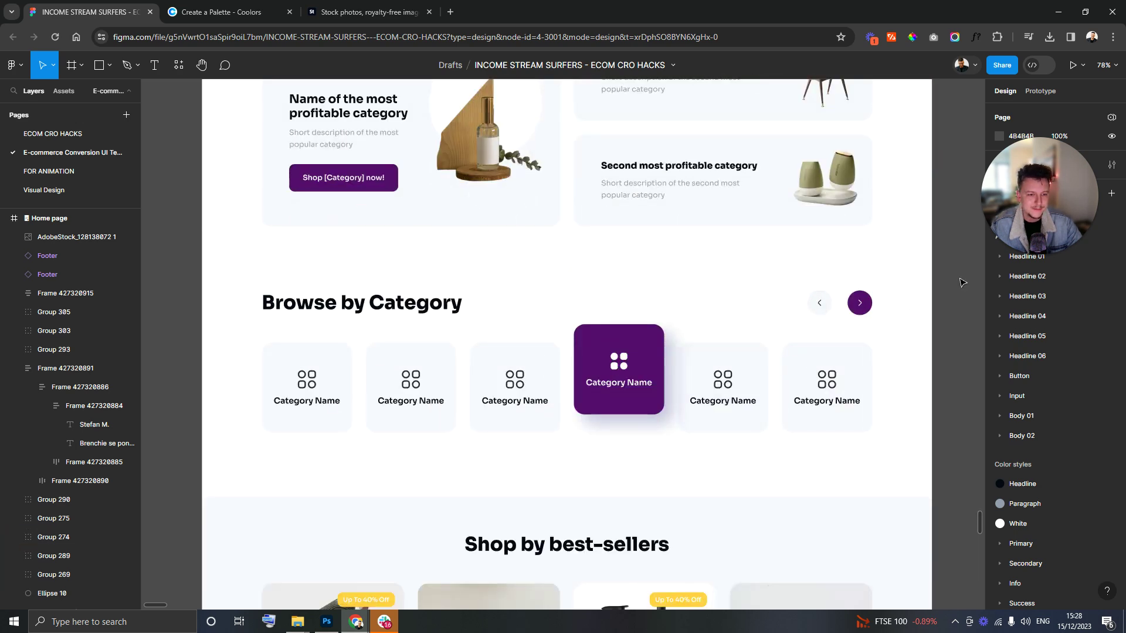
scroll(959, 282, down, 4)
scroll(960, 281, down, 8)
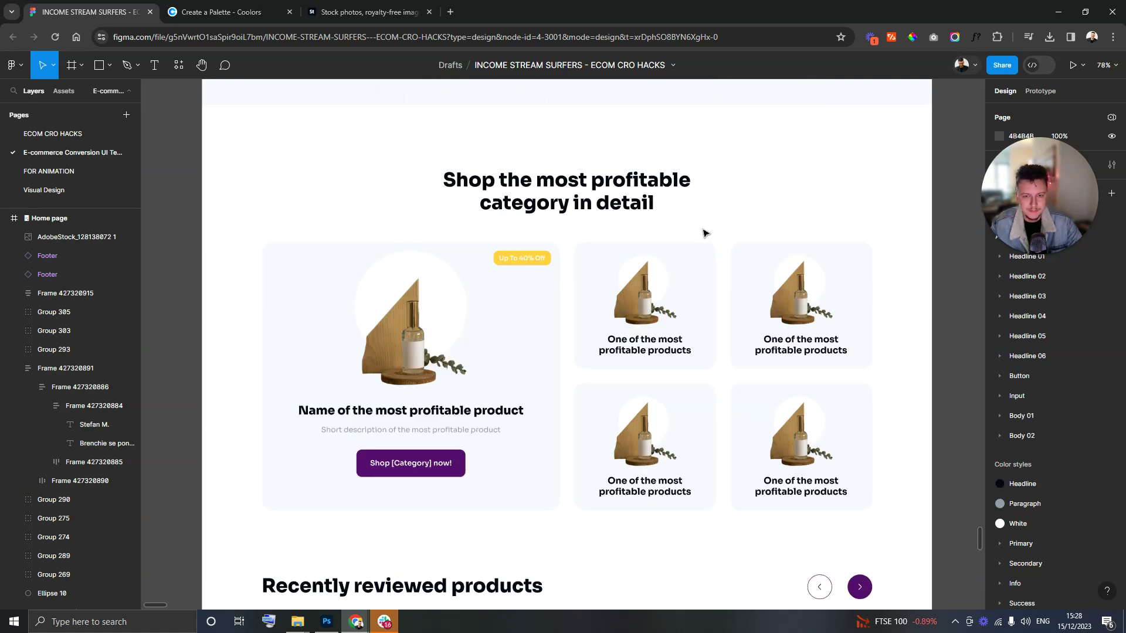
scroll(917, 261, down, 5)
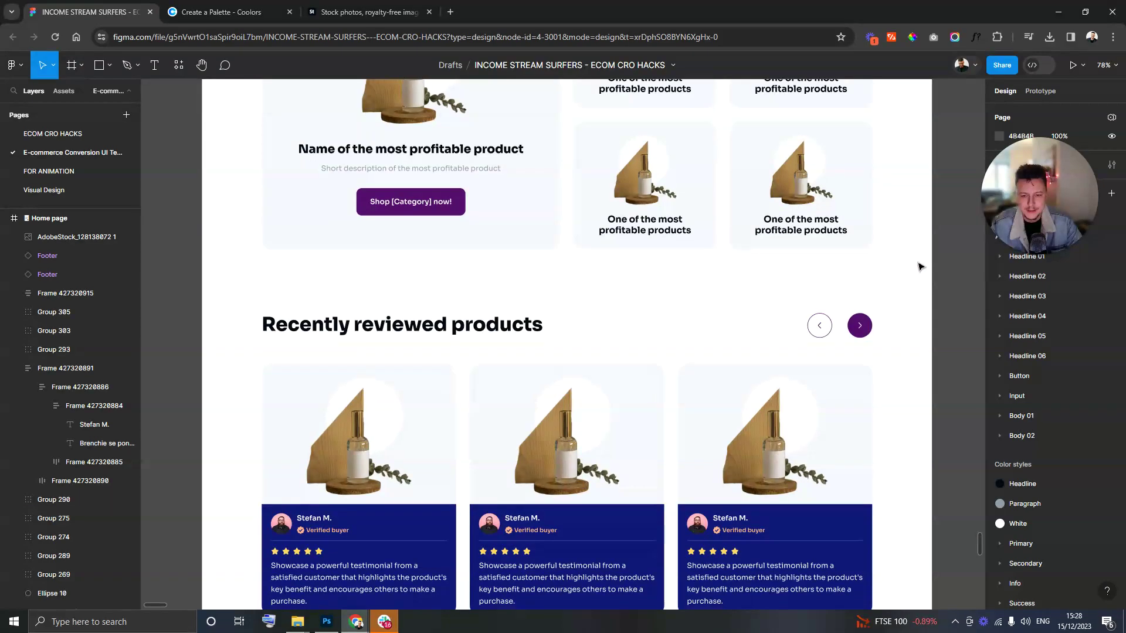
scroll(533, 355, down, 3)
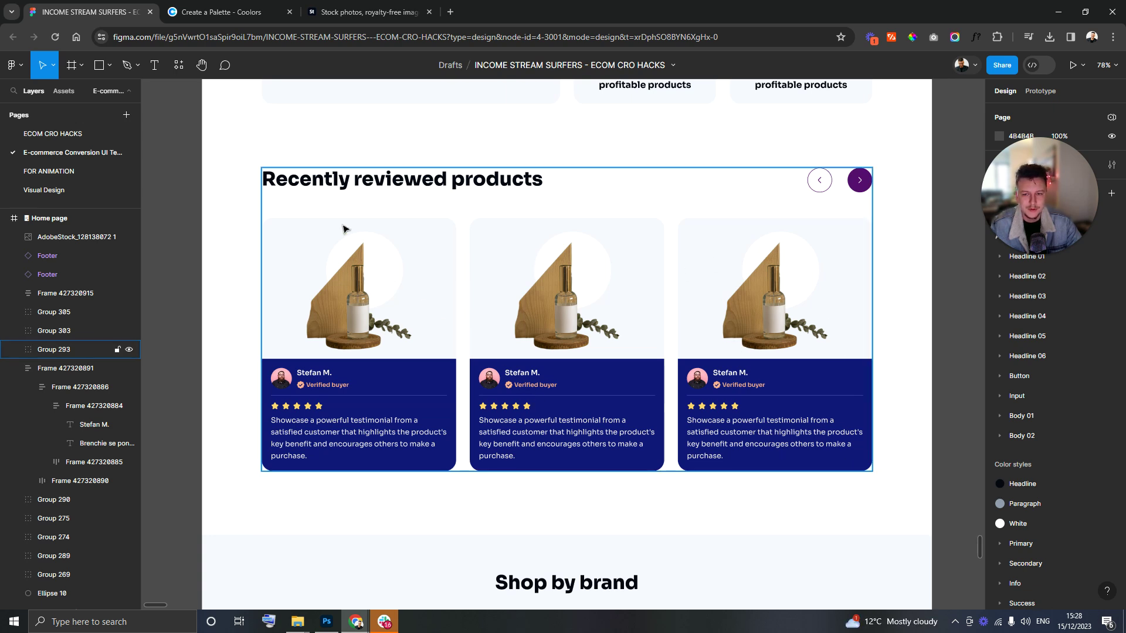
scroll(809, 381, down, 5)
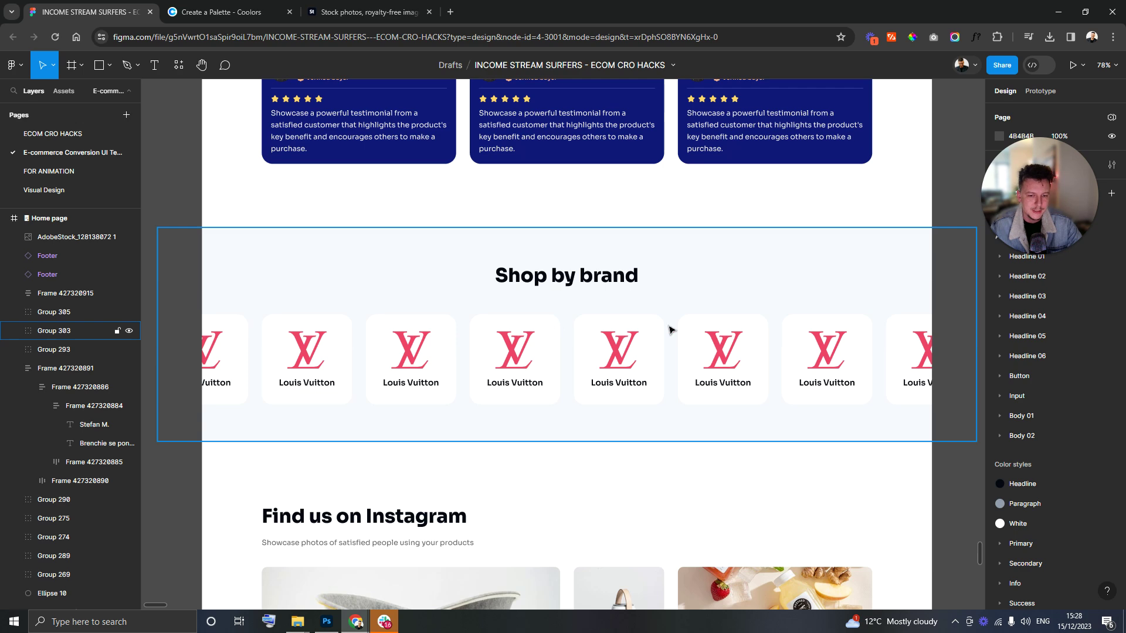
scroll(546, 350, down, 5)
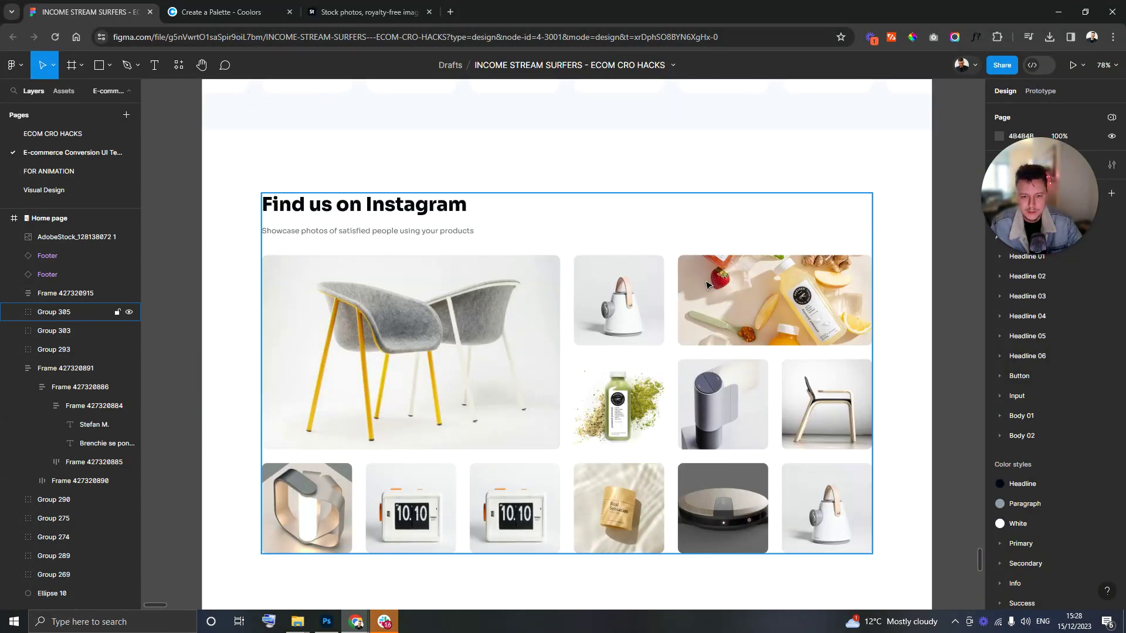
scroll(589, 327, down, 8)
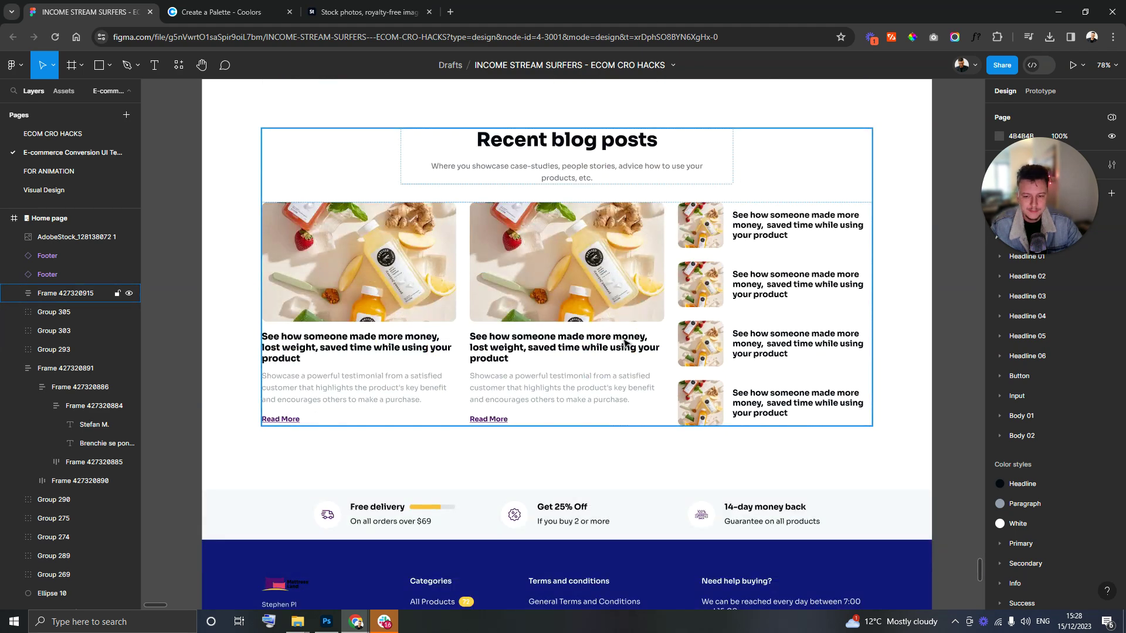
scroll(625, 343, down, 6)
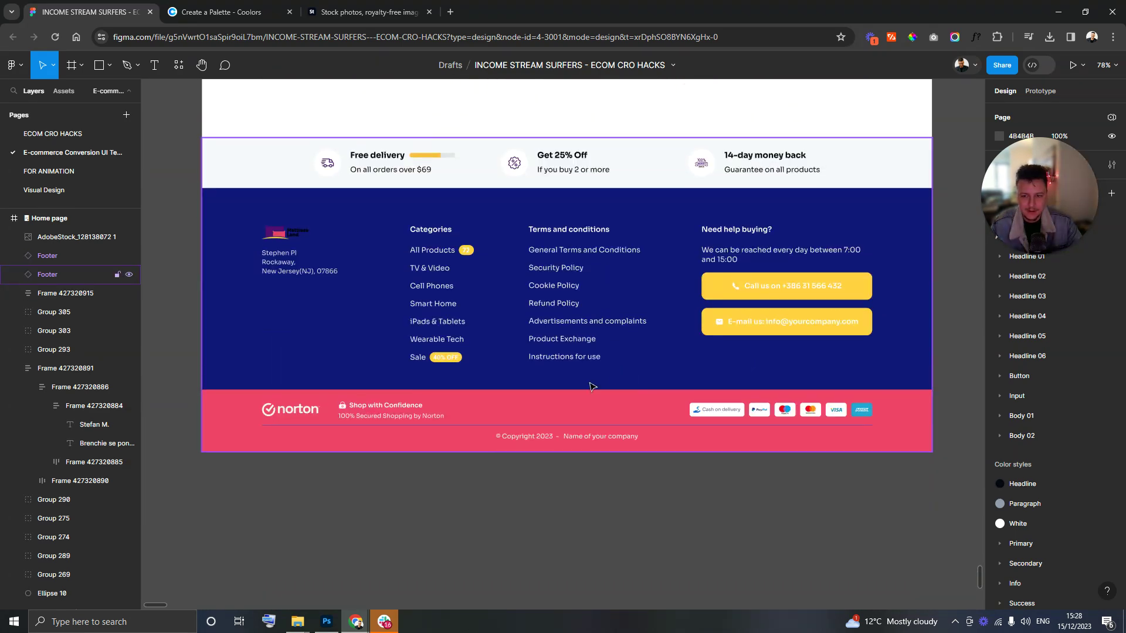
scroll(590, 387, up, 1)
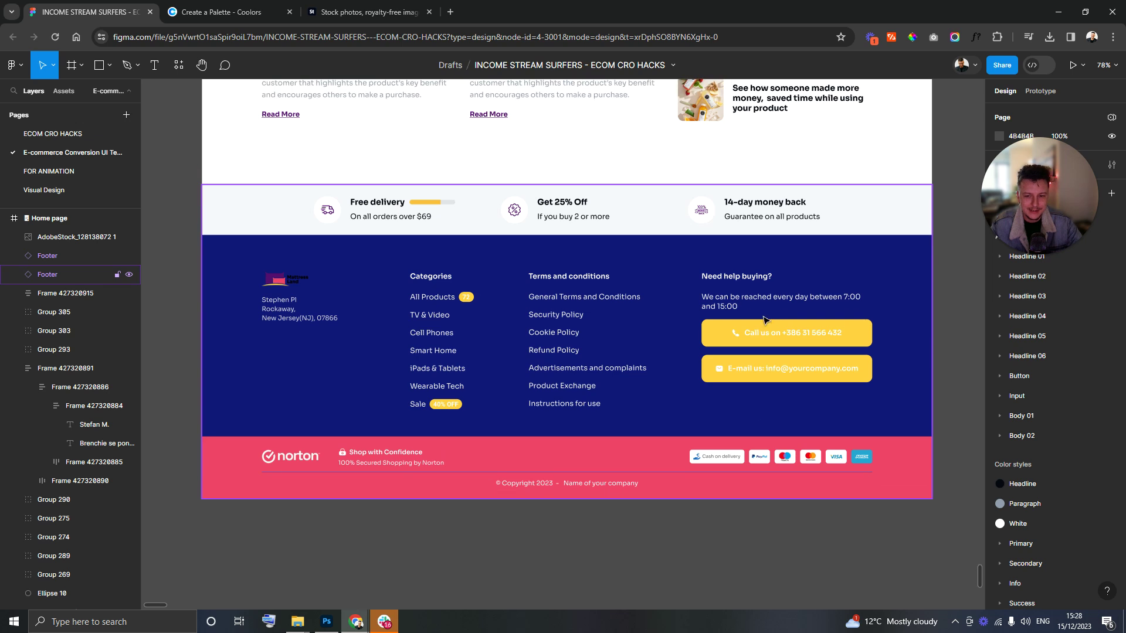
scroll(646, 371, up, 1)
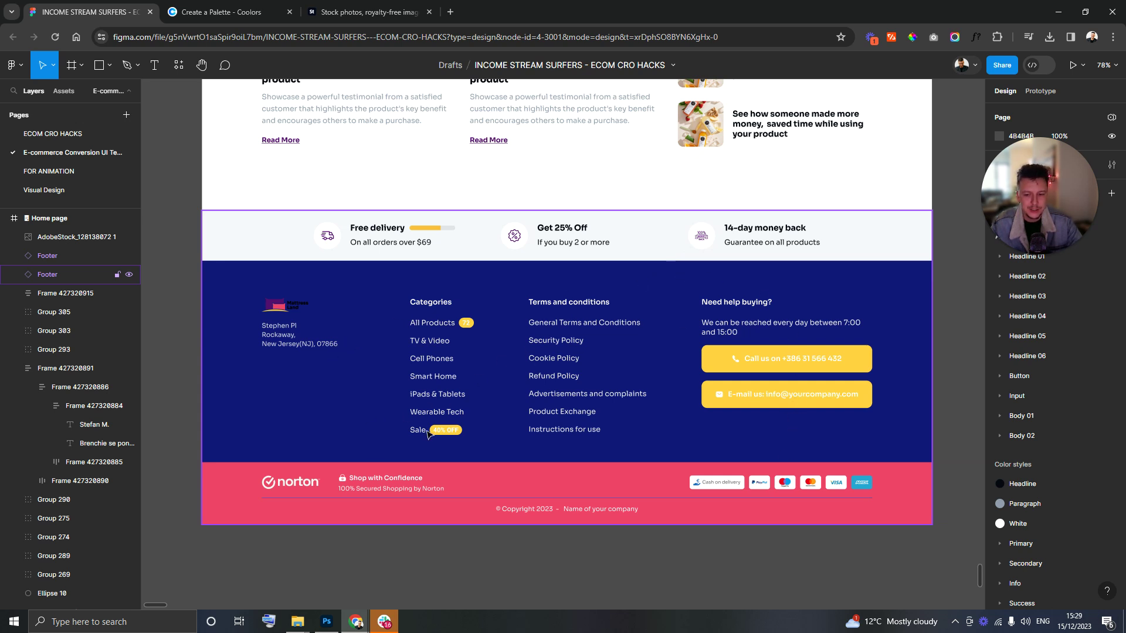
scroll(381, 493, up, 3)
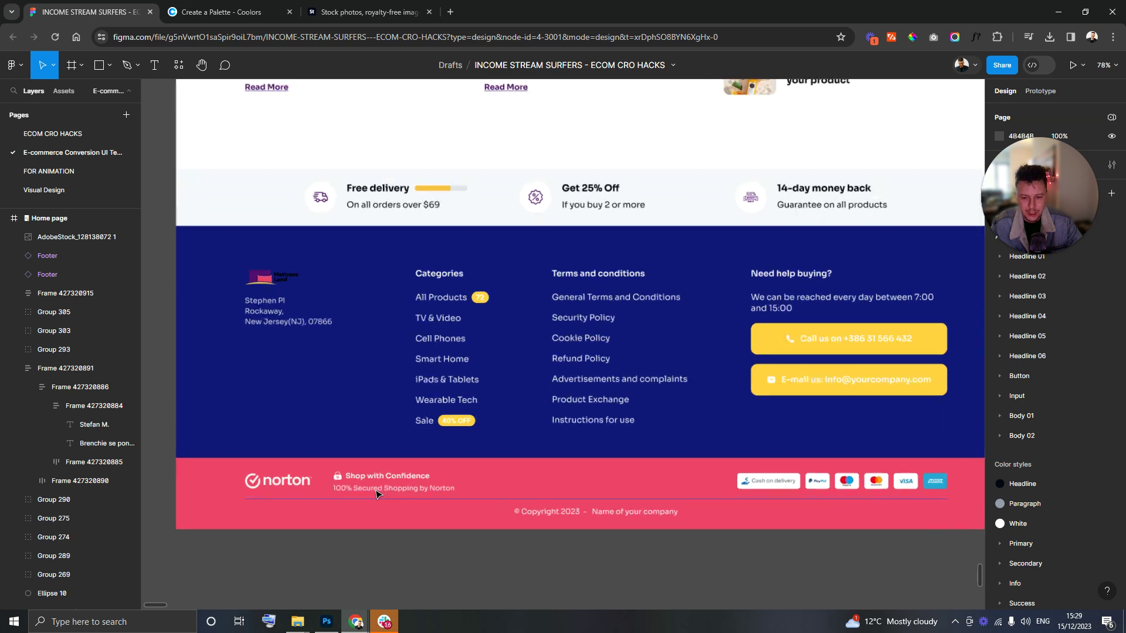
scroll(375, 487, down, 2)
scroll(505, 465, up, 1)
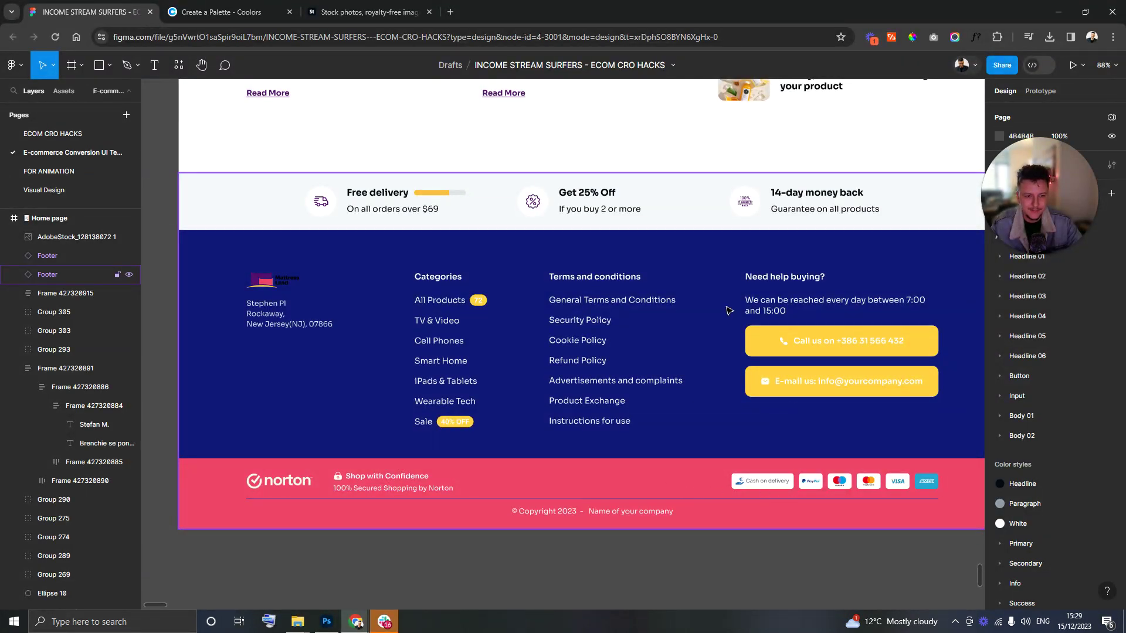
scroll(727, 310, down, 8)
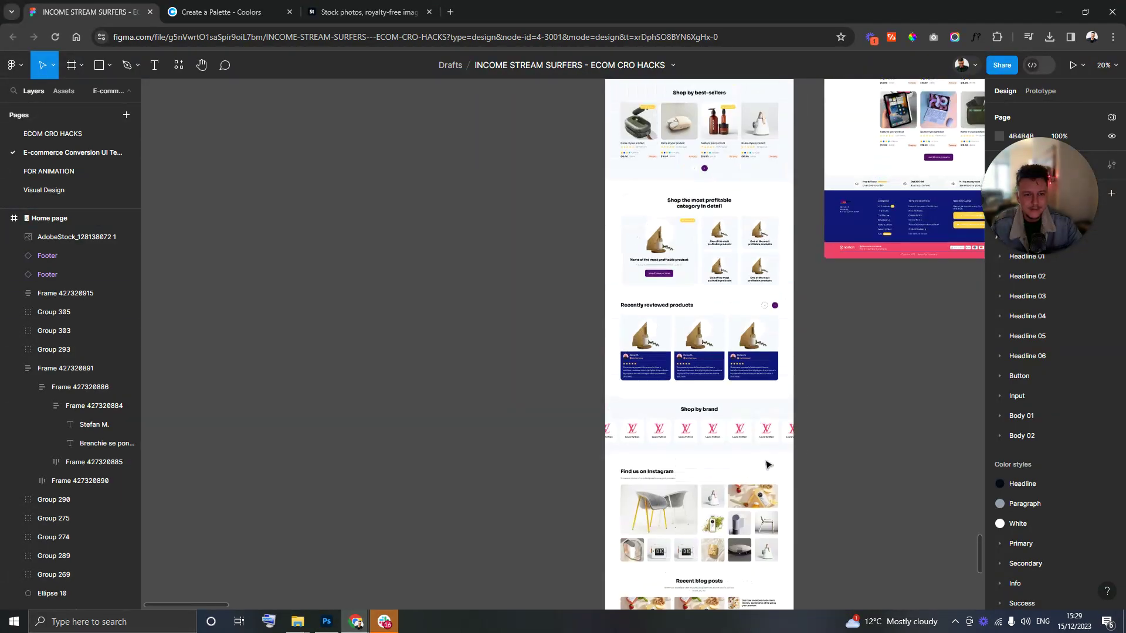
scroll(762, 464, up, 8)
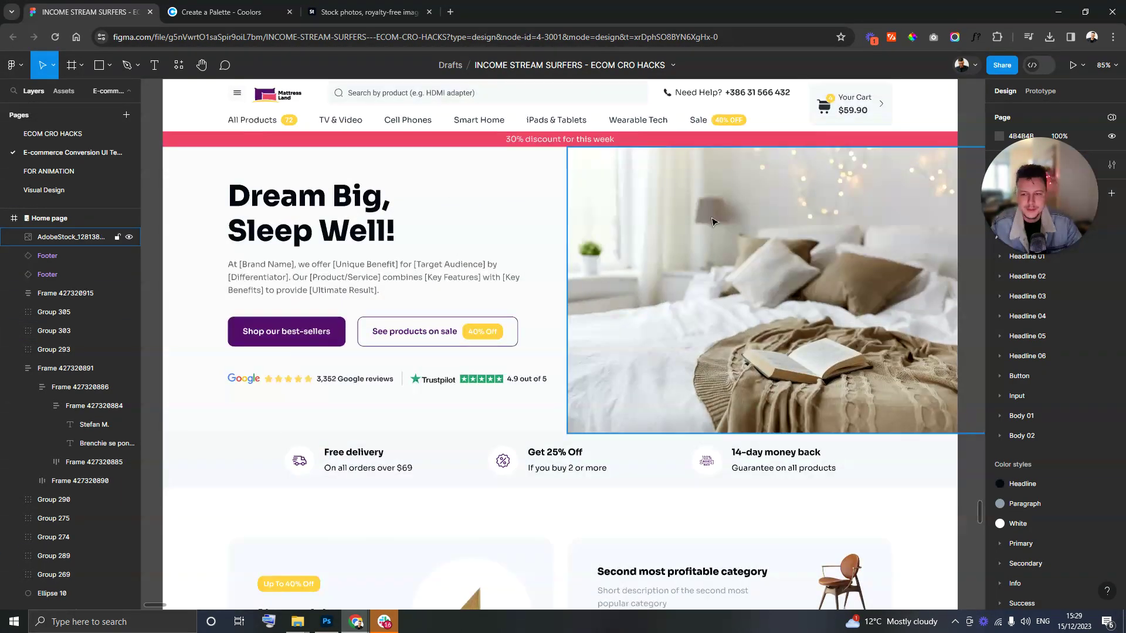
scroll(712, 221, down, 2)
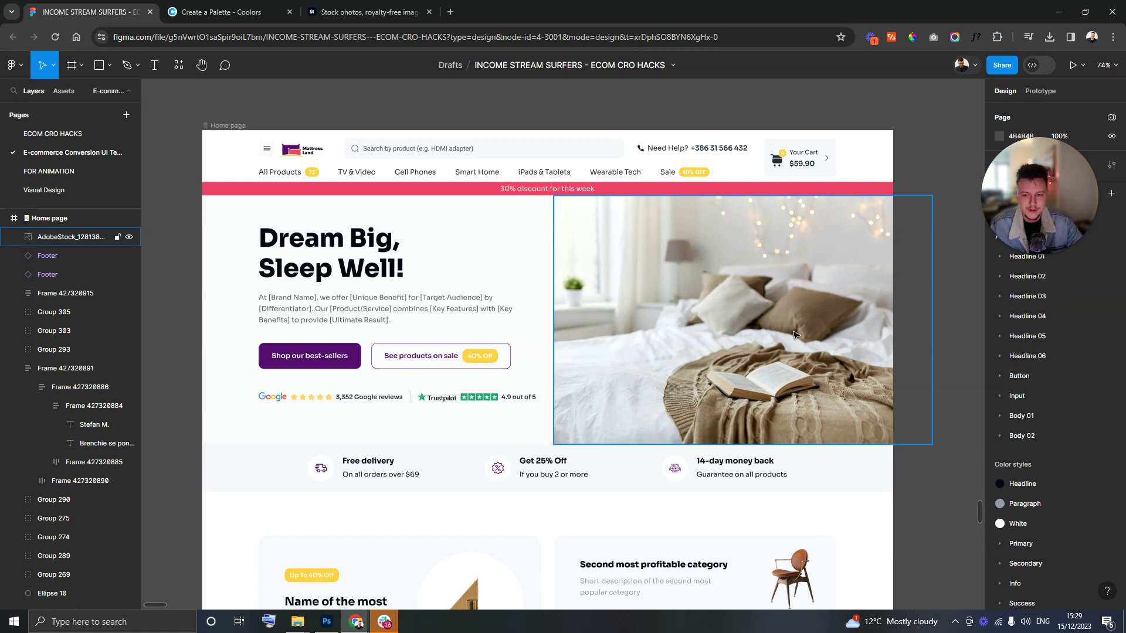
scroll(895, 244, down, 4)
scroll(914, 245, right, 10)
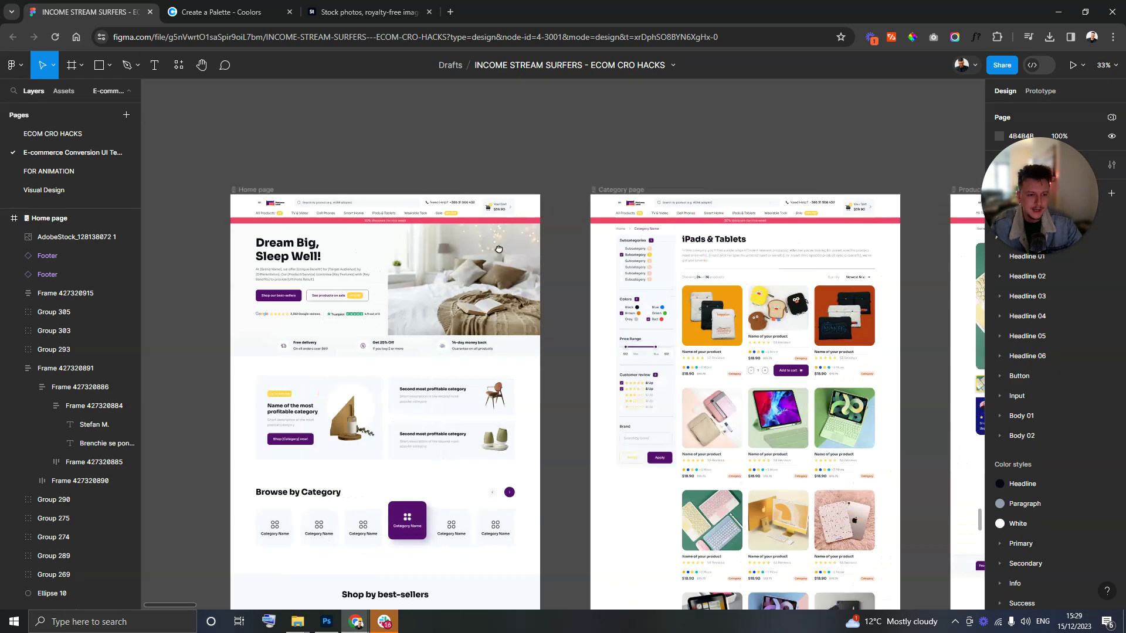
scroll(754, 225, right, 10)
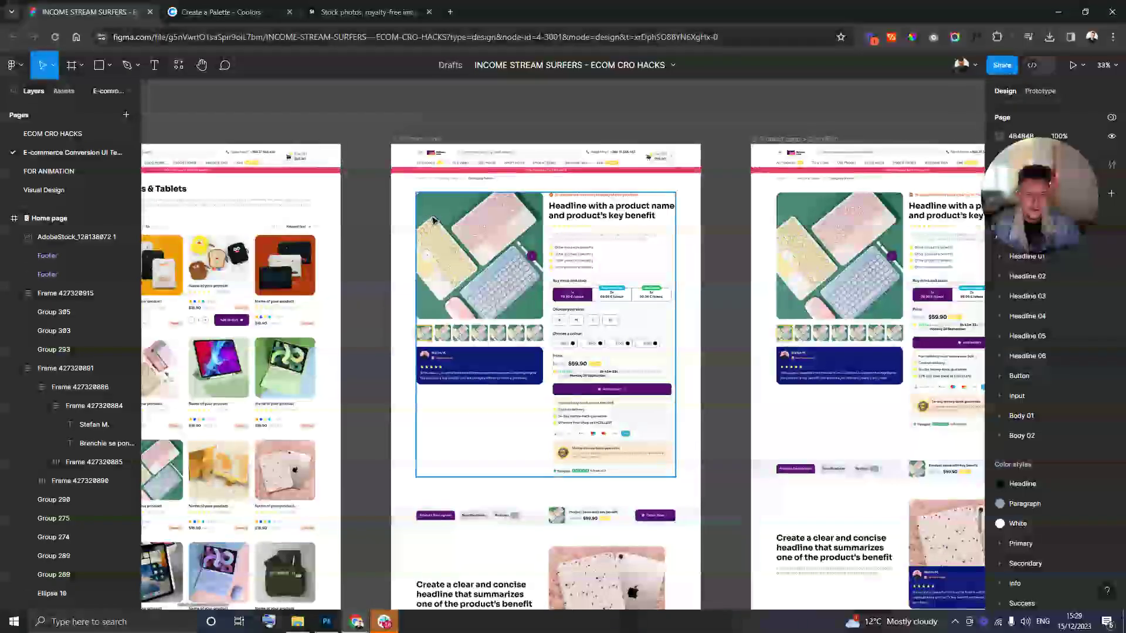
scroll(492, 210, right, 10)
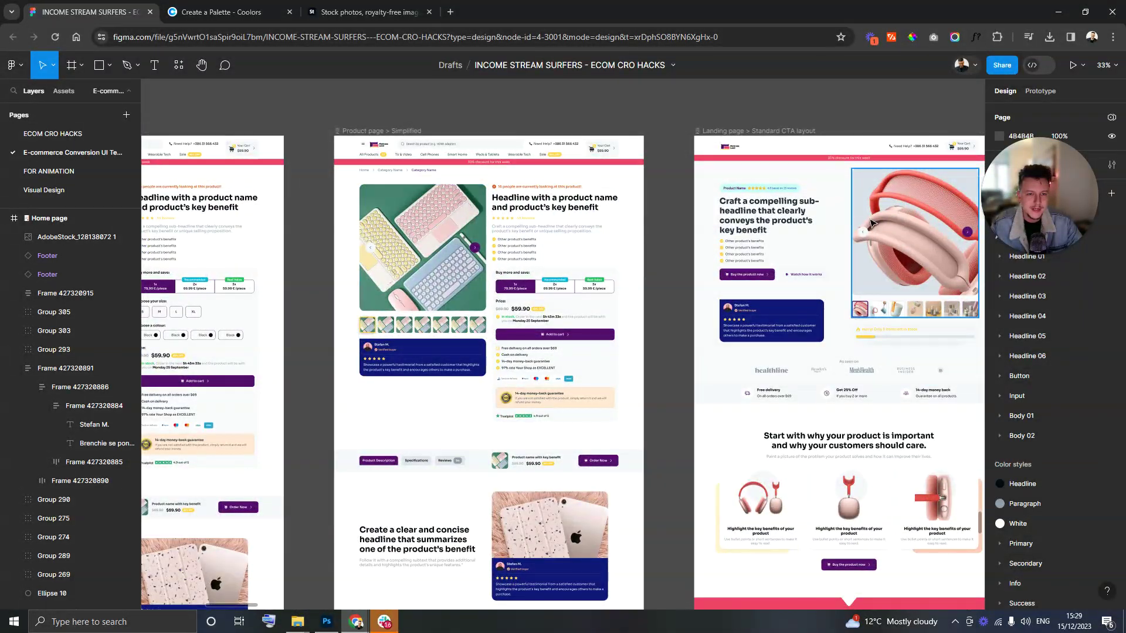
scroll(793, 228, right, 10)
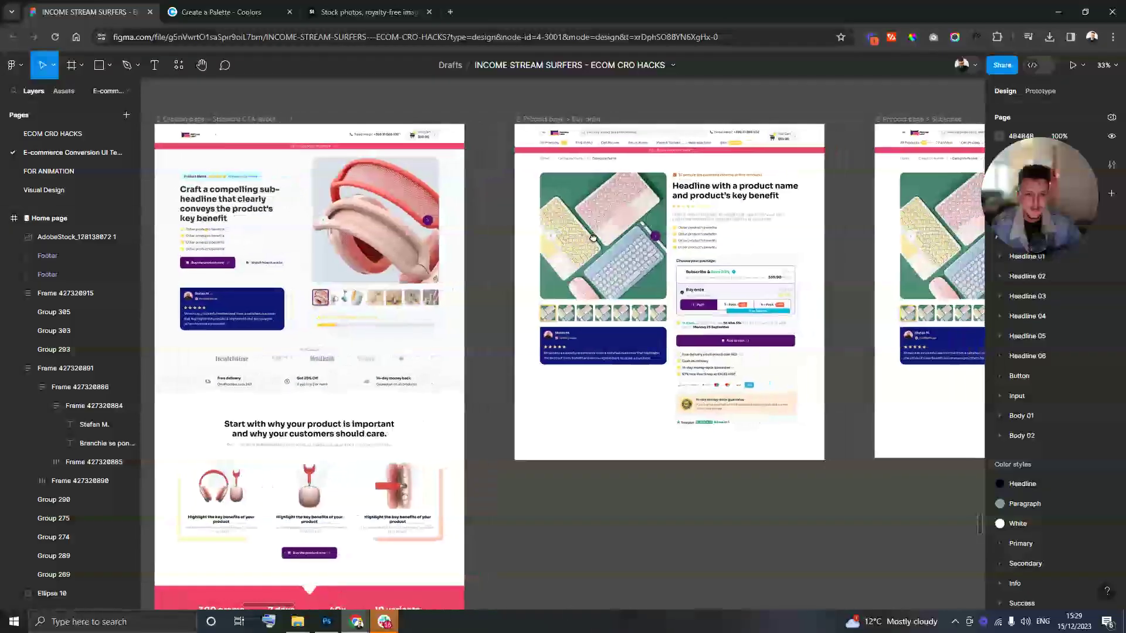
scroll(844, 221, right, 10)
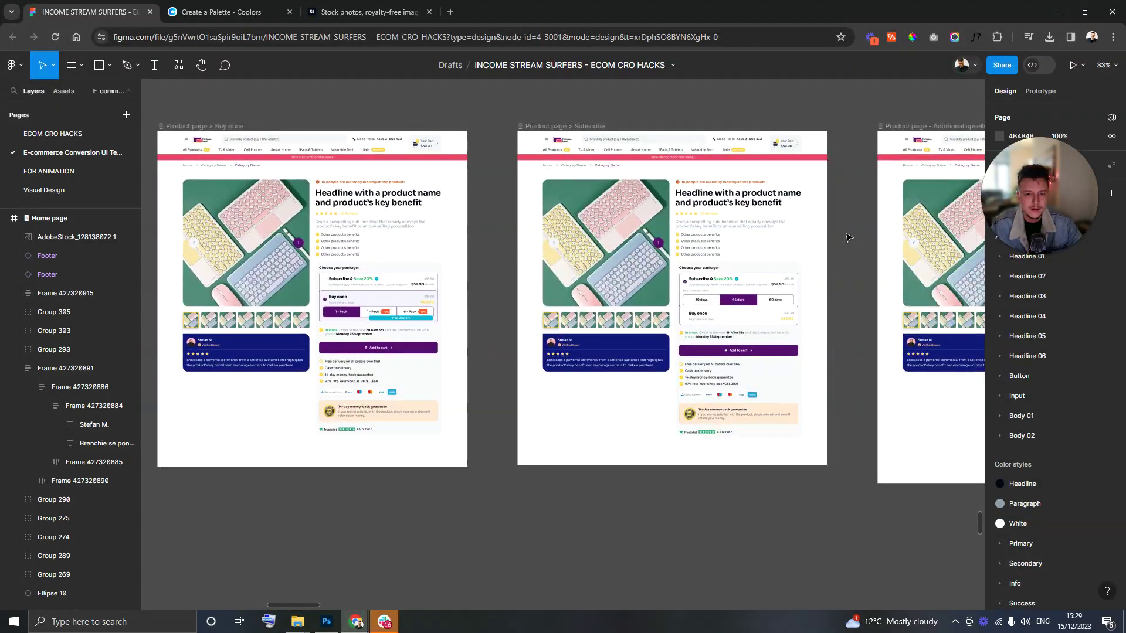
scroll(685, 275, up, 5)
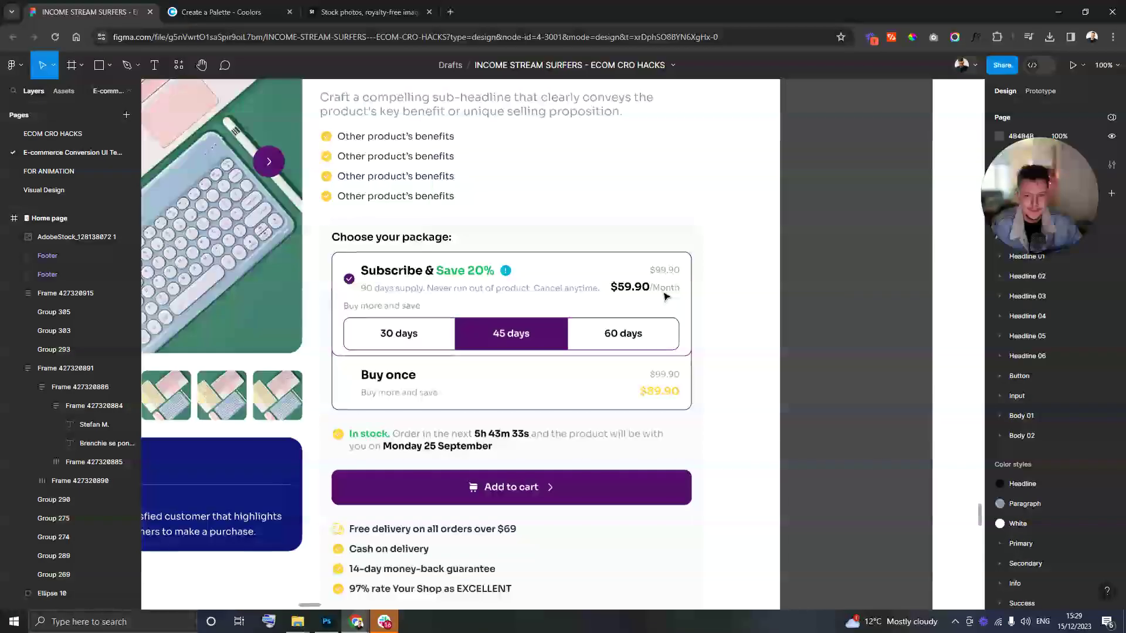
scroll(684, 275, down, 4)
scroll(829, 276, left, 2)
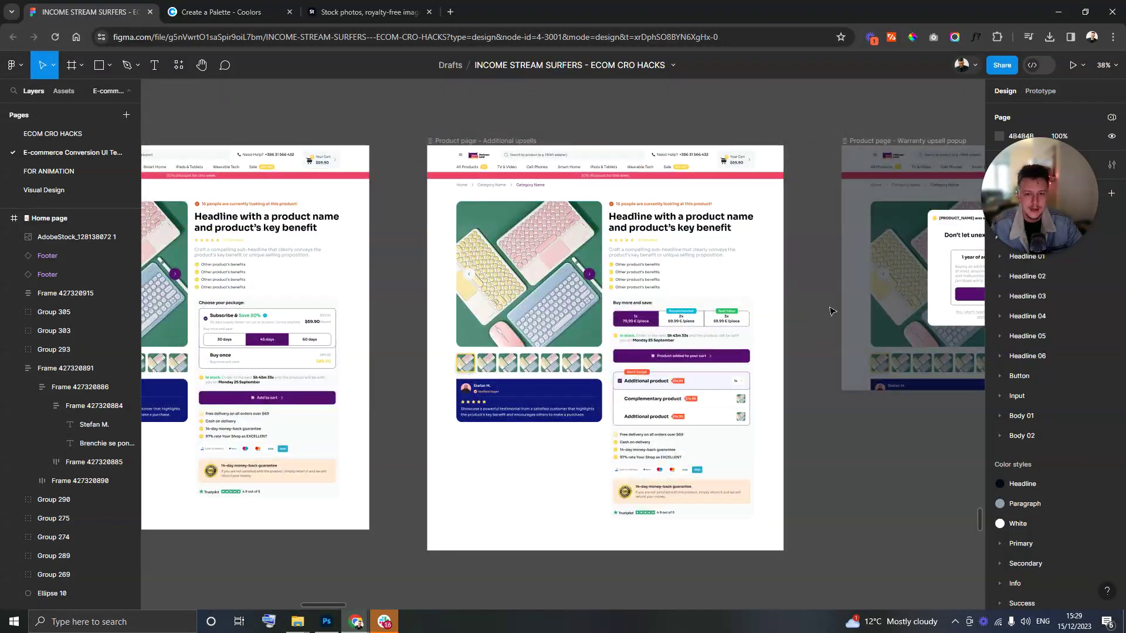
scroll(491, 299, right, 15)
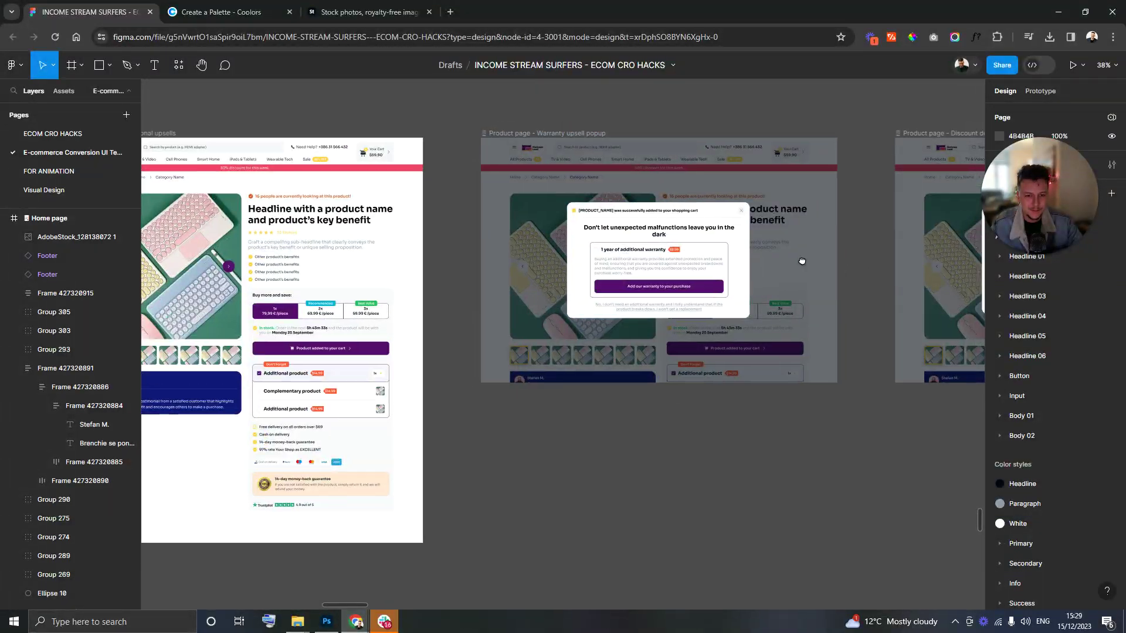
drag(799, 258, 415, 266)
scroll(755, 267, right, 8)
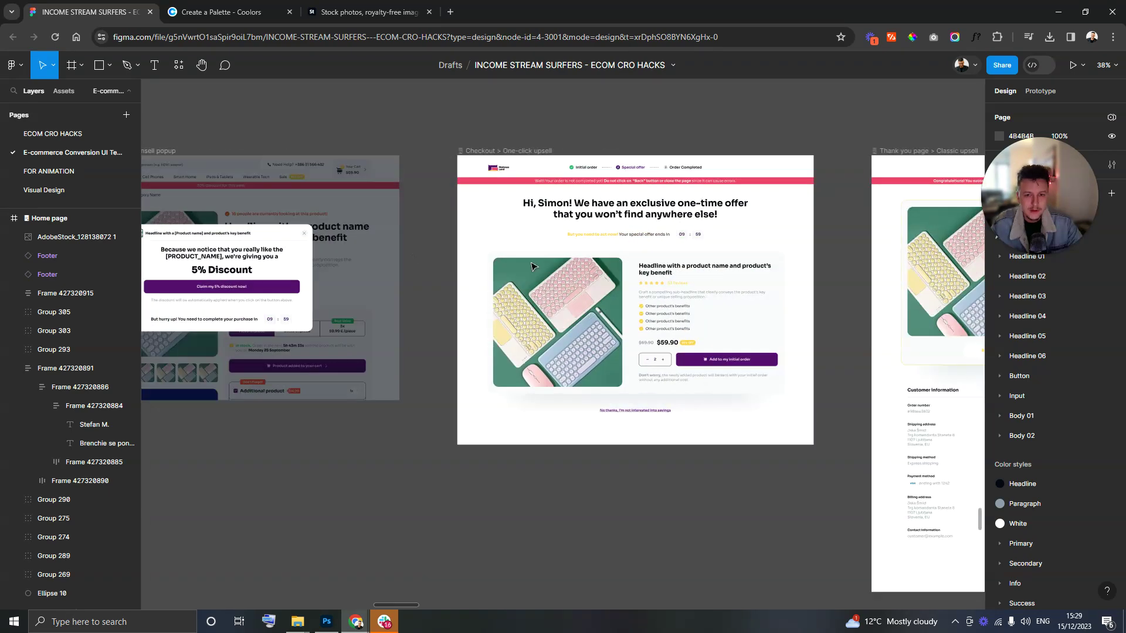
scroll(771, 260, right, 8)
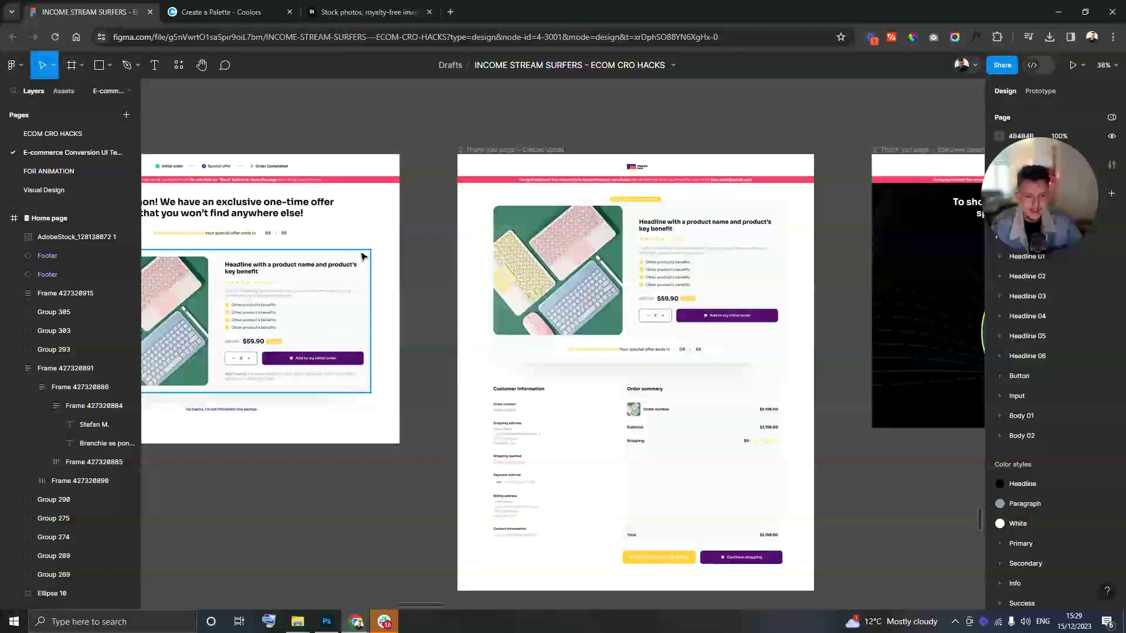
scroll(811, 252, right, 8)
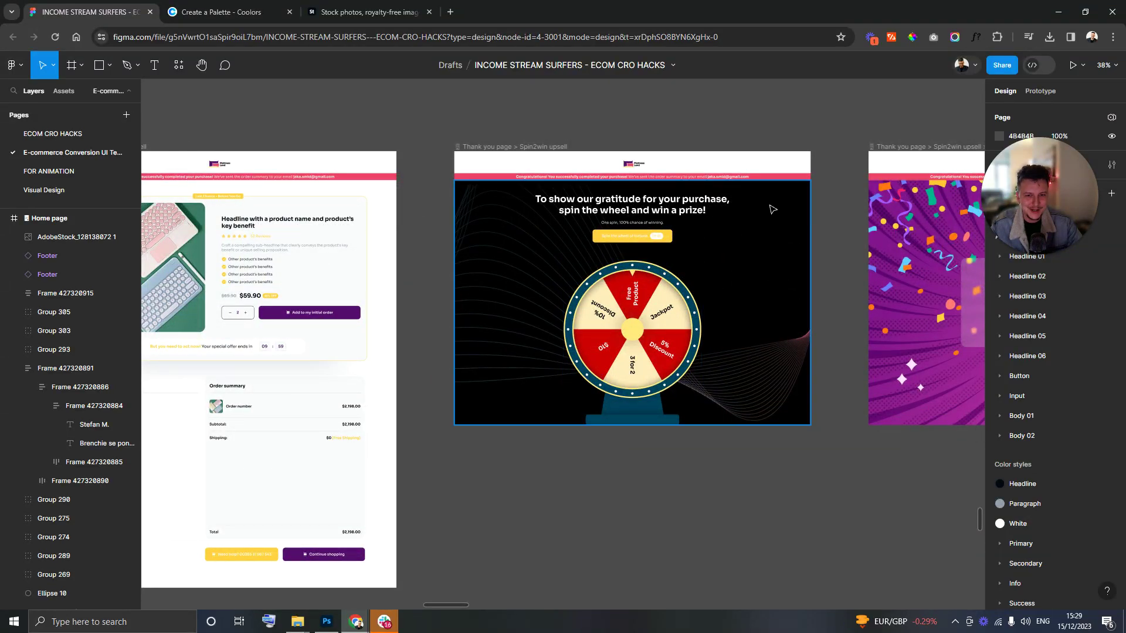
scroll(854, 279, down, 3)
scroll(855, 279, down, 5)
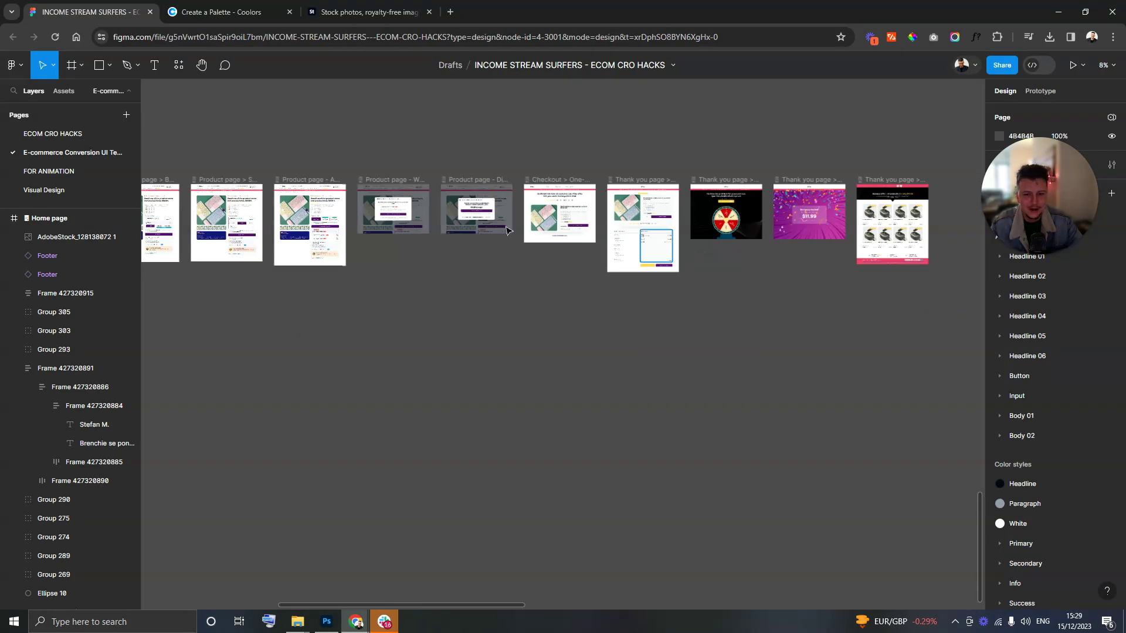
scroll(330, 201, down, 1)
scroll(330, 201, up, 4)
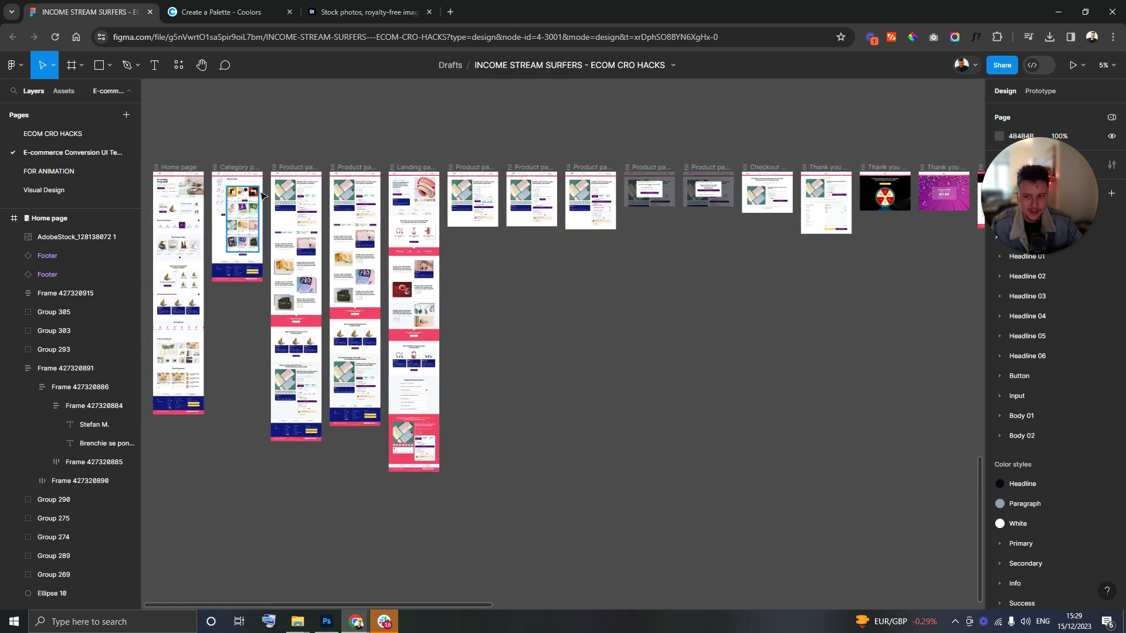
scroll(426, 219, up, 6)
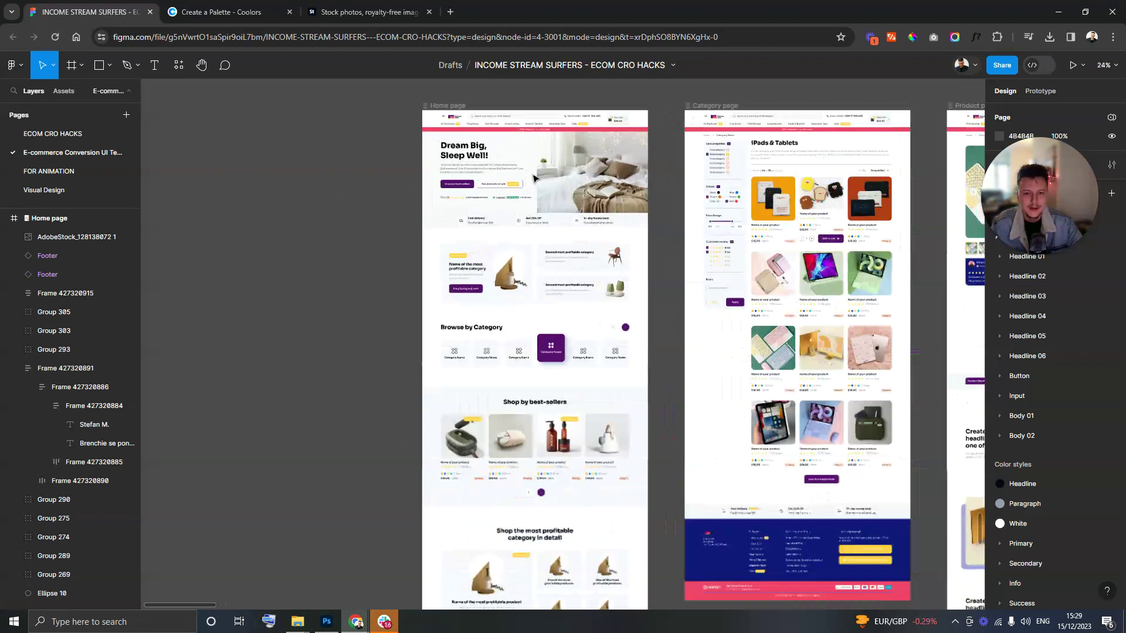
scroll(565, 239, up, 2)
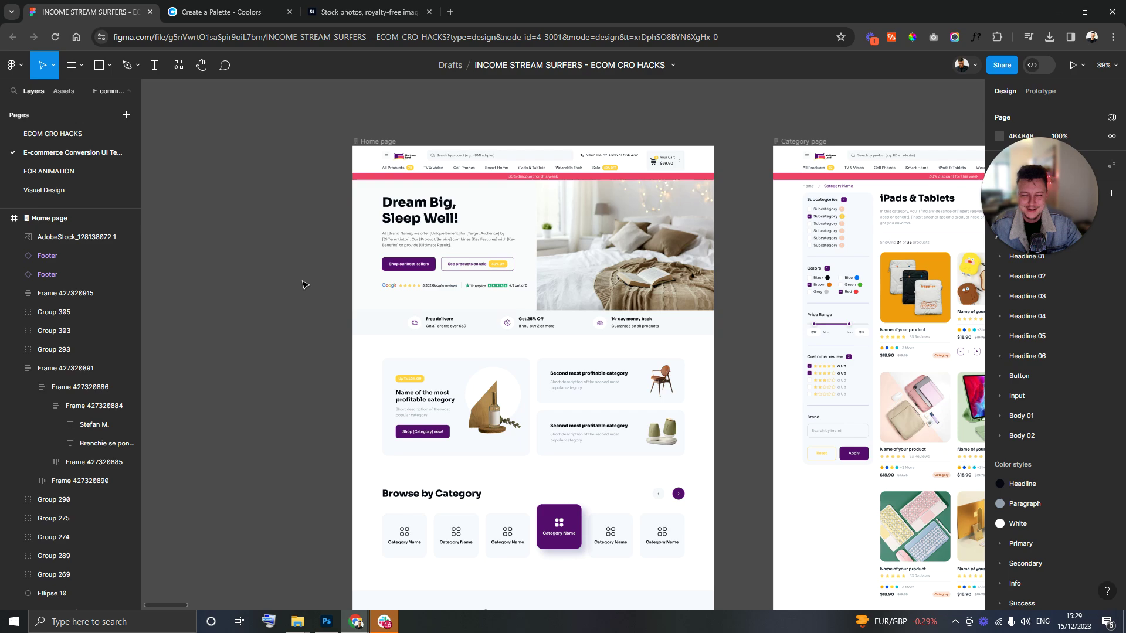
click(39, 207)
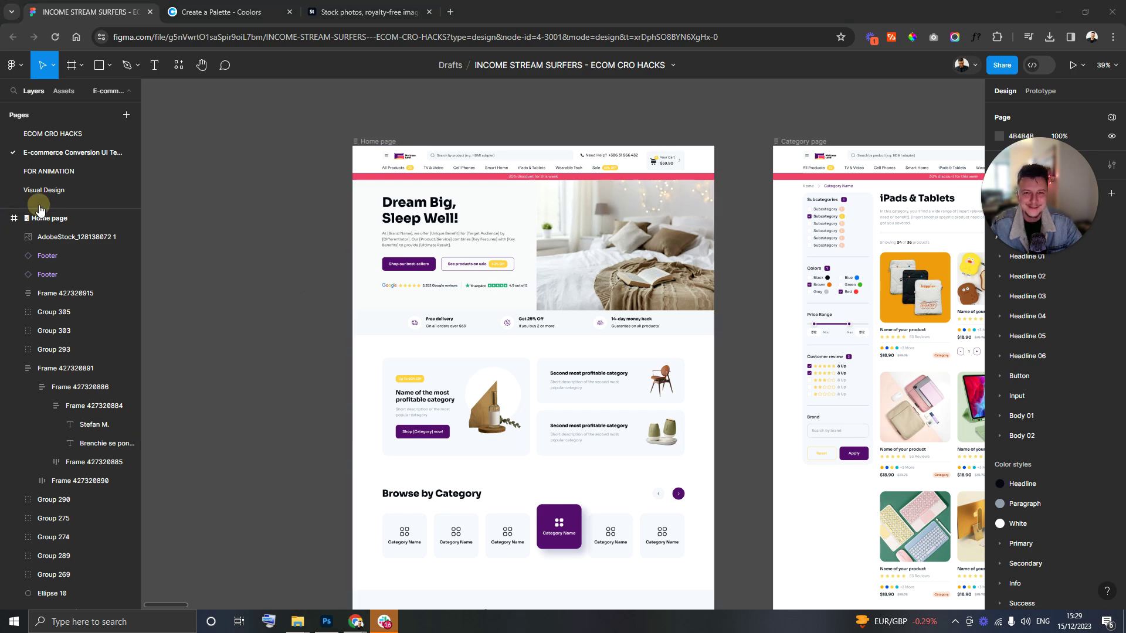